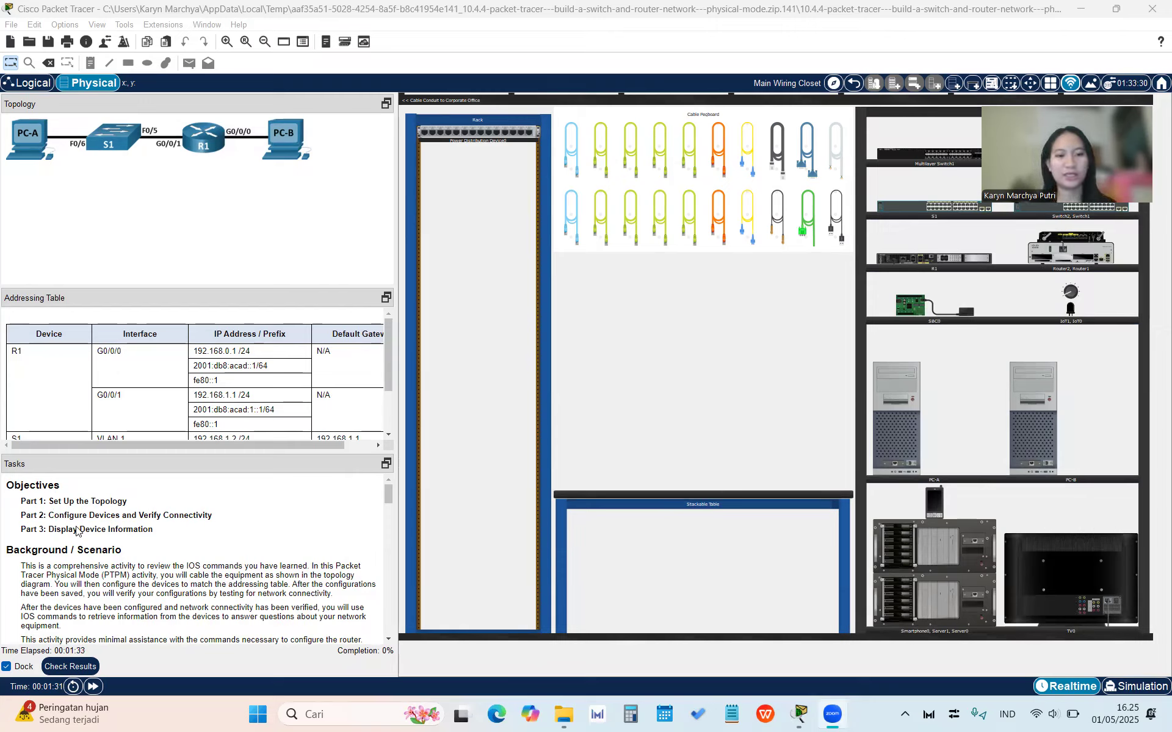
Move router R1 and switch S1 from the shelf to the rack, and PC-A and PC-B to the table.
{"action": "scroll", "coordinate": [205, 525], "scroll_direction": "down", "scroll_amount": 5}
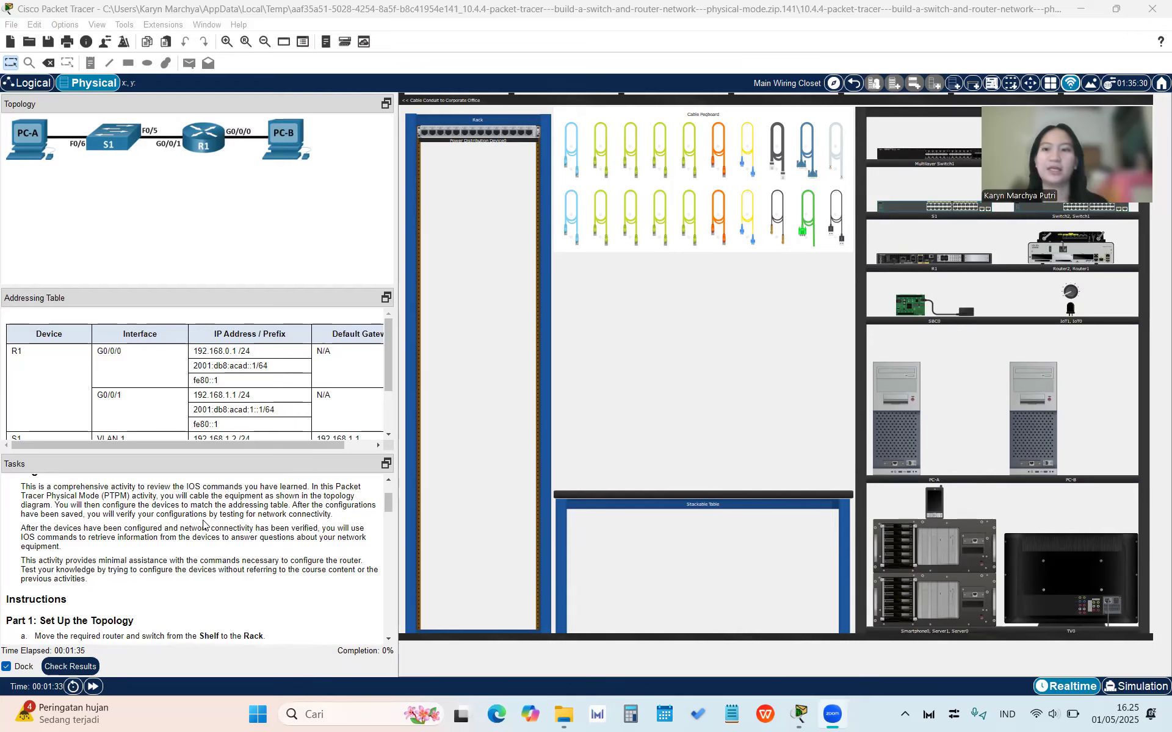
{"action": "scroll", "coordinate": [204, 525], "scroll_direction": "down", "scroll_amount": 2}
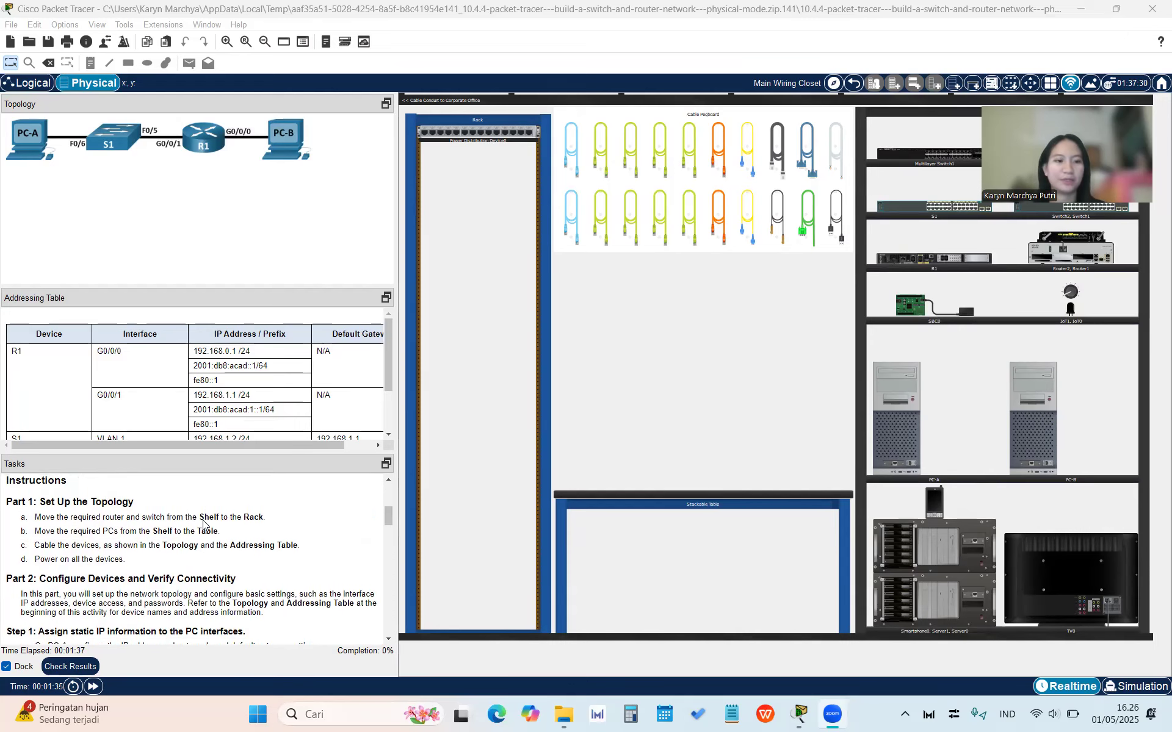
{"action": "scroll", "coordinate": [203, 524], "scroll_direction": "up", "scroll_amount": 1}
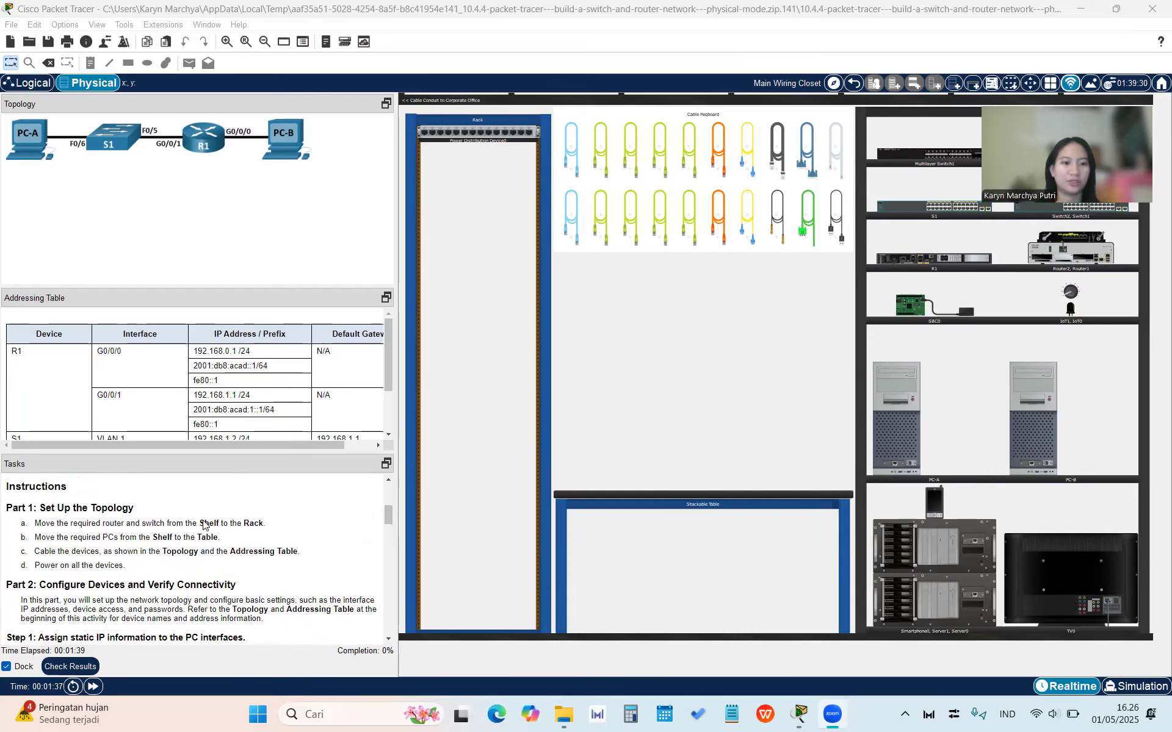
{"action": "scroll", "coordinate": [204, 525], "scroll_direction": "down", "scroll_amount": 1}
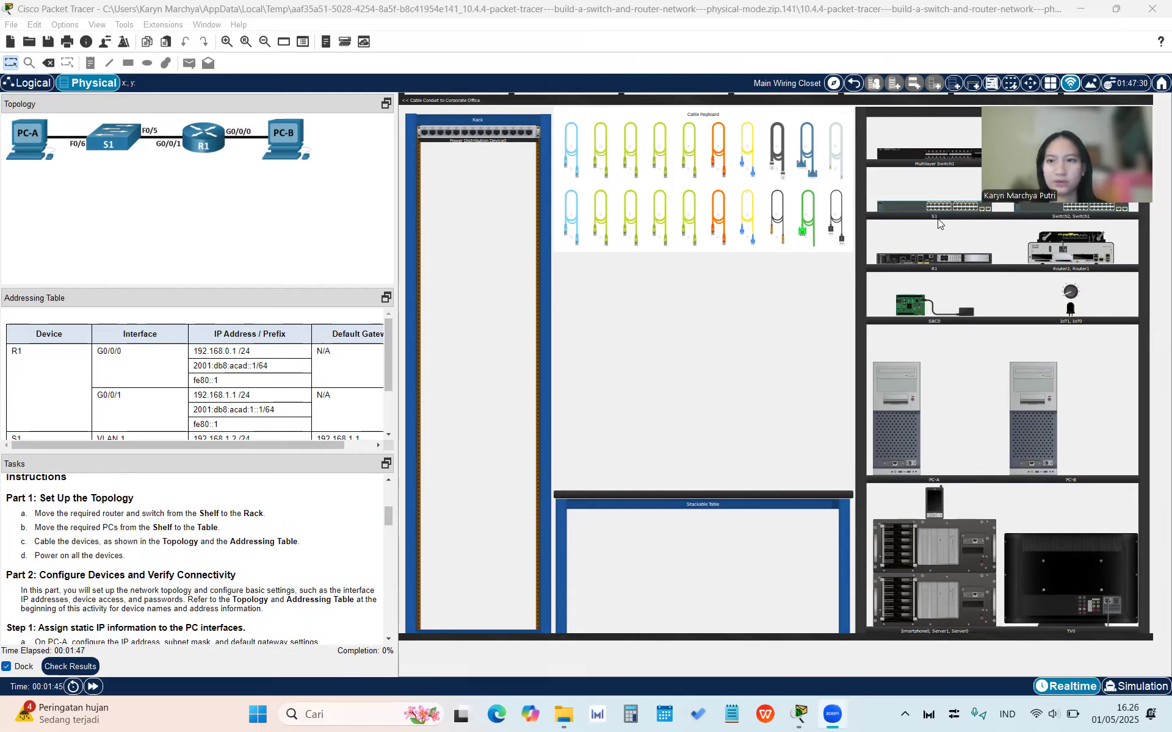
{"action": "left_click_drag", "start_coordinate": [934, 257], "coordinate": [471, 351]}
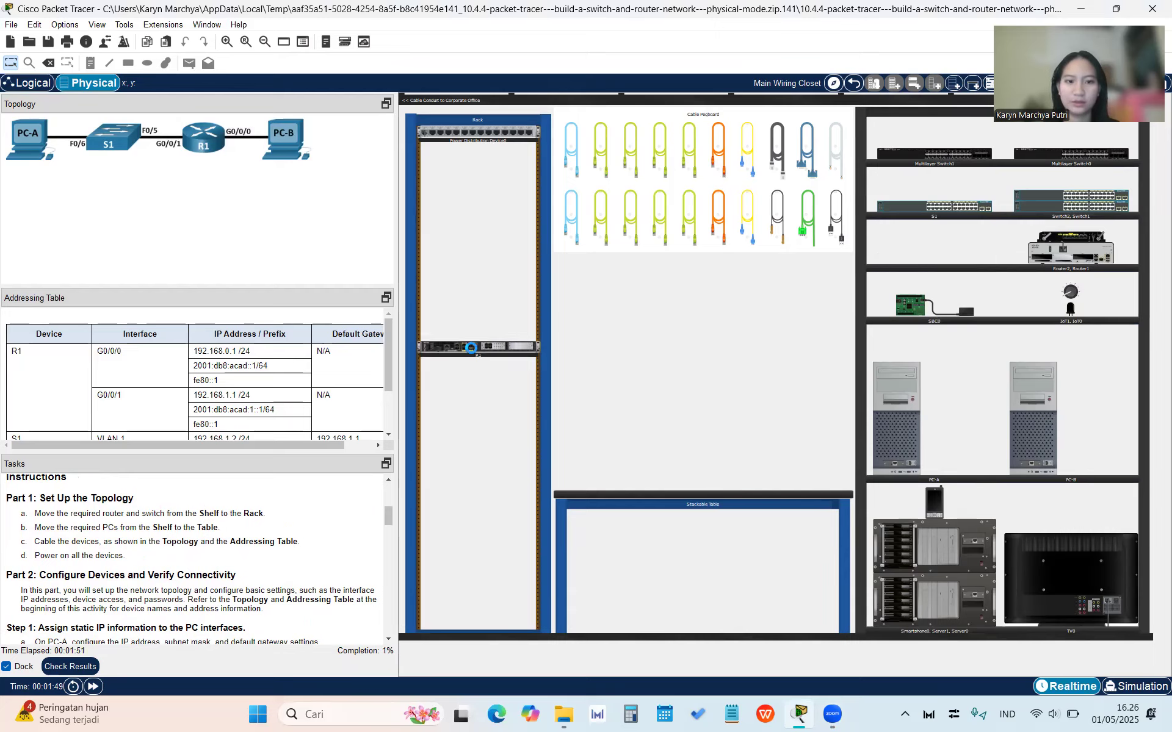
{"action": "left_click_drag", "start_coordinate": [948, 207], "coordinate": [495, 398]}
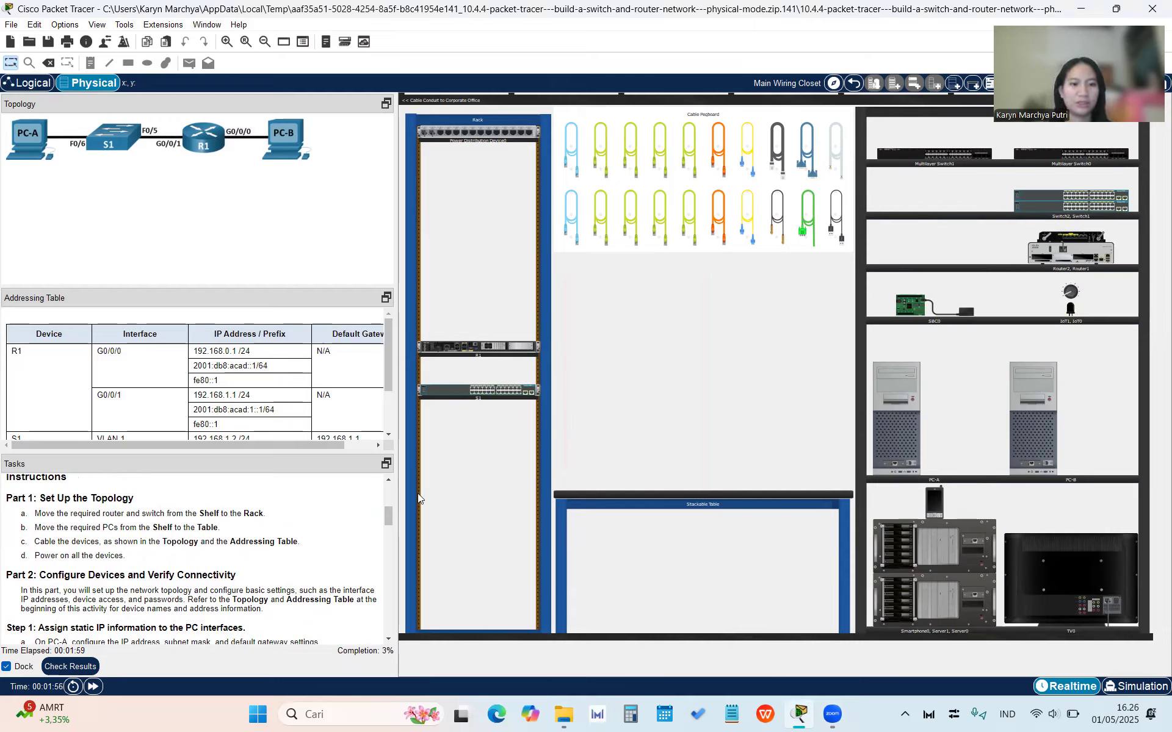
{"action": "left_click_drag", "start_coordinate": [898, 387], "coordinate": [597, 390]}
{"action": "left_click_drag", "start_coordinate": [1032, 390], "coordinate": [762, 400]}
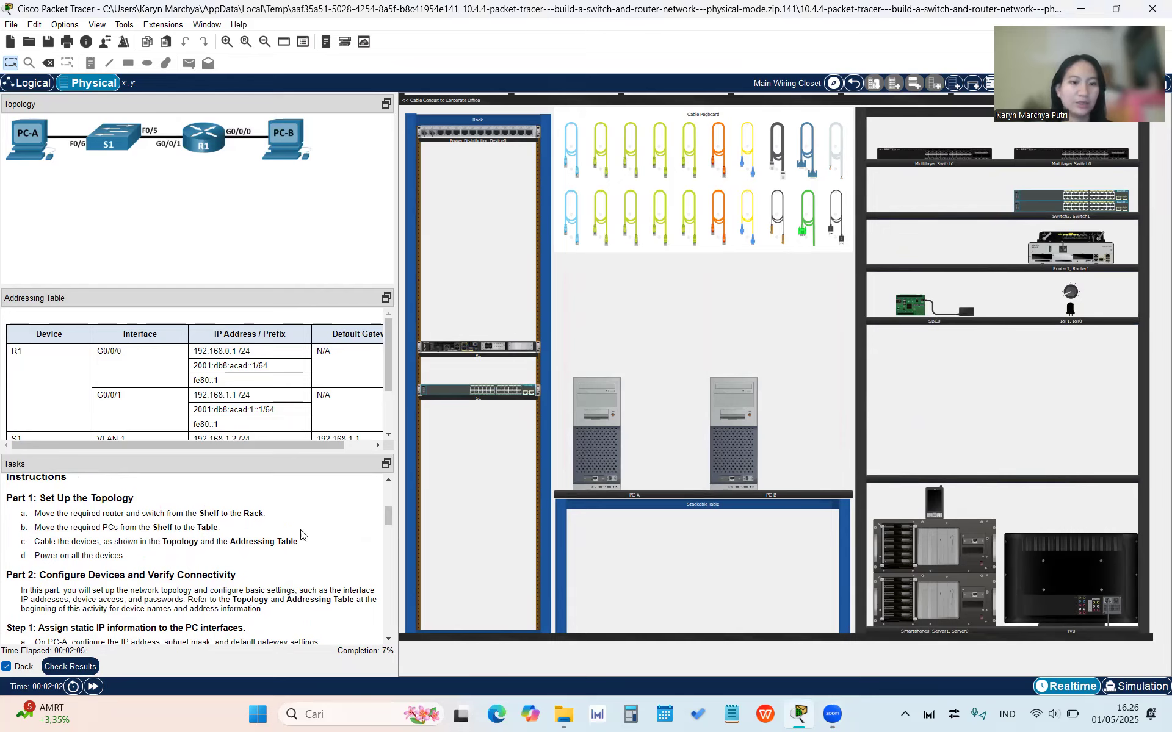
Connect PC-A's network port to FastEthernet0/6 on switch S1 with a green Ethernet cable.
{"action": "scroll", "coordinate": [353, 396], "scroll_direction": "down", "scroll_amount": 3}
{"action": "scroll", "coordinate": [352, 396], "scroll_direction": "right", "scroll_amount": 2}
{"action": "scroll", "coordinate": [352, 395], "scroll_direction": "left", "scroll_amount": 2}
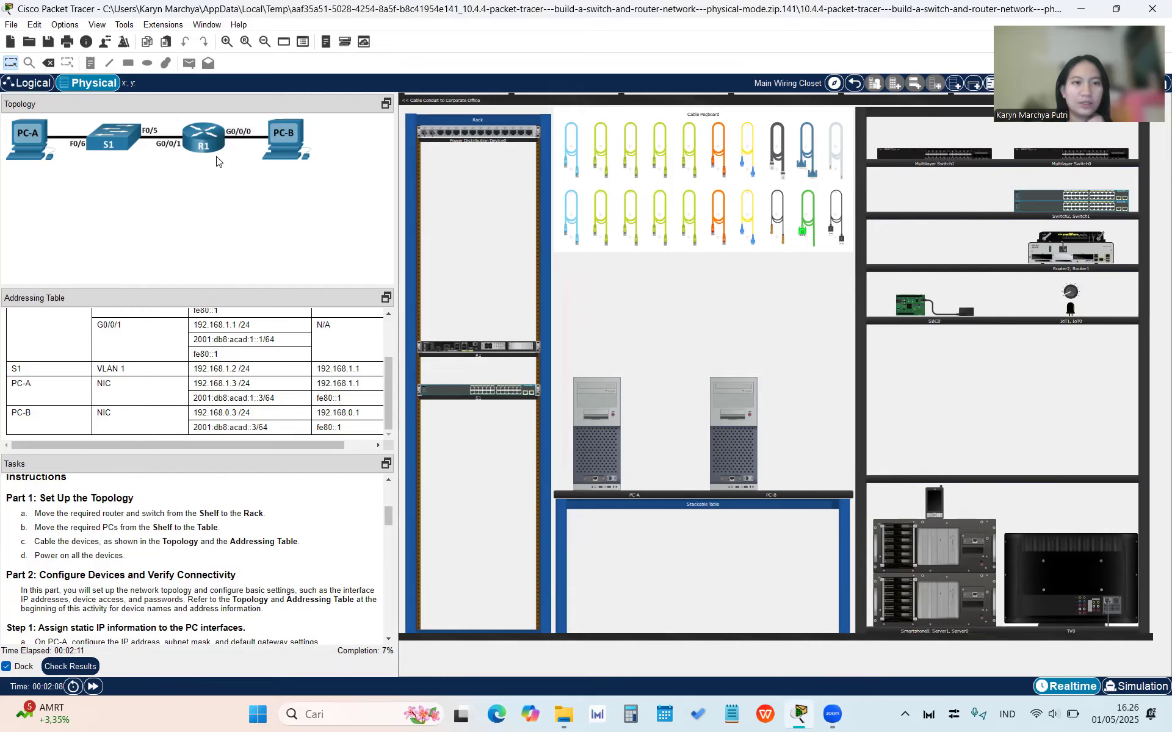
{"action": "left_click", "coordinate": [599, 170]}
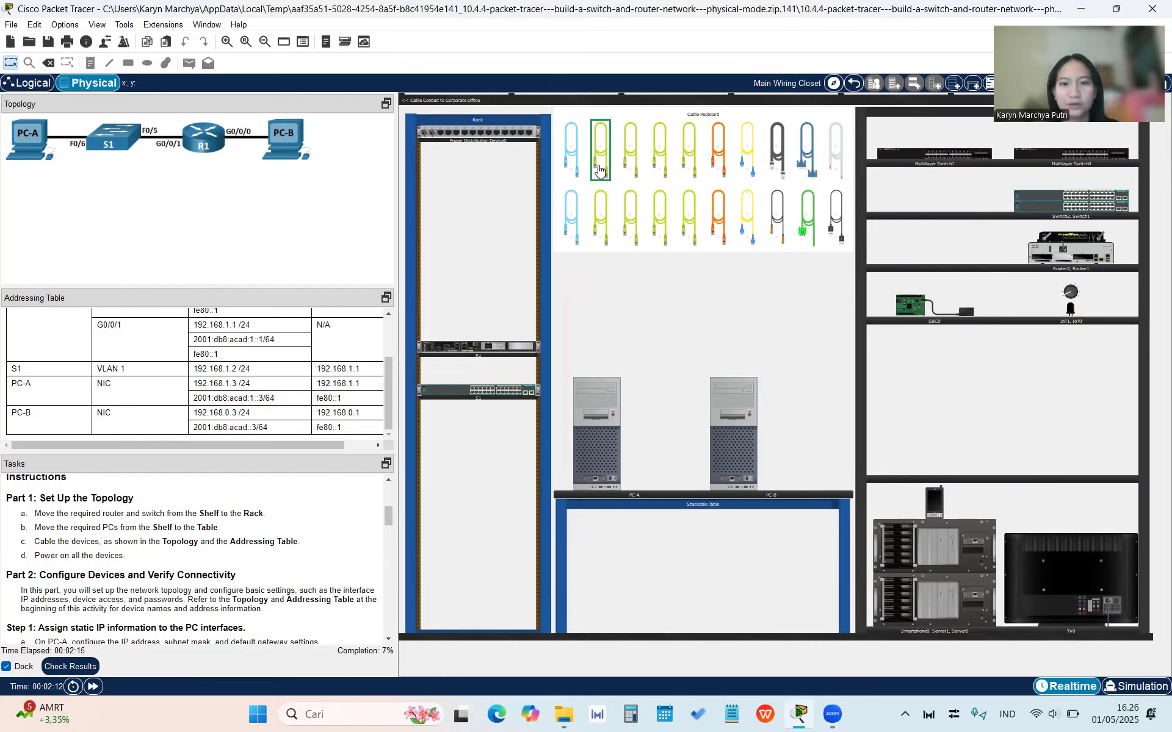
{"action": "scroll", "coordinate": [482, 347], "scroll_direction": "up", "scroll_amount": 2}
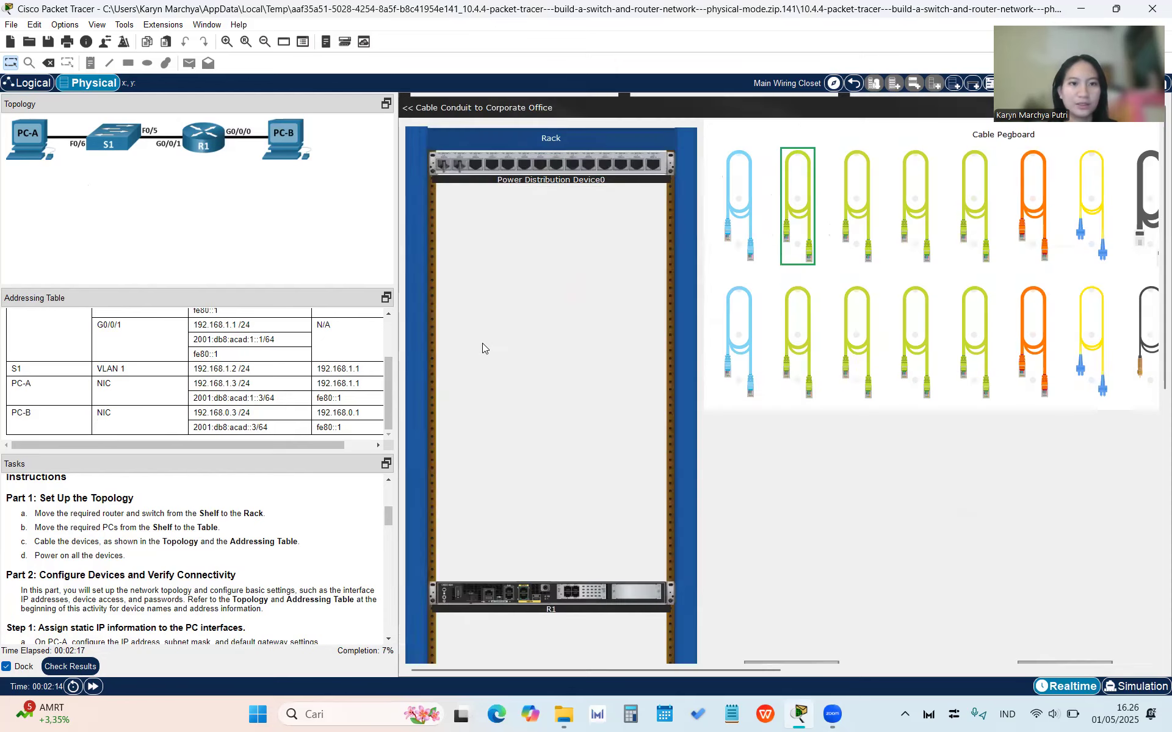
{"action": "scroll", "coordinate": [482, 343], "scroll_direction": "down", "scroll_amount": 3}
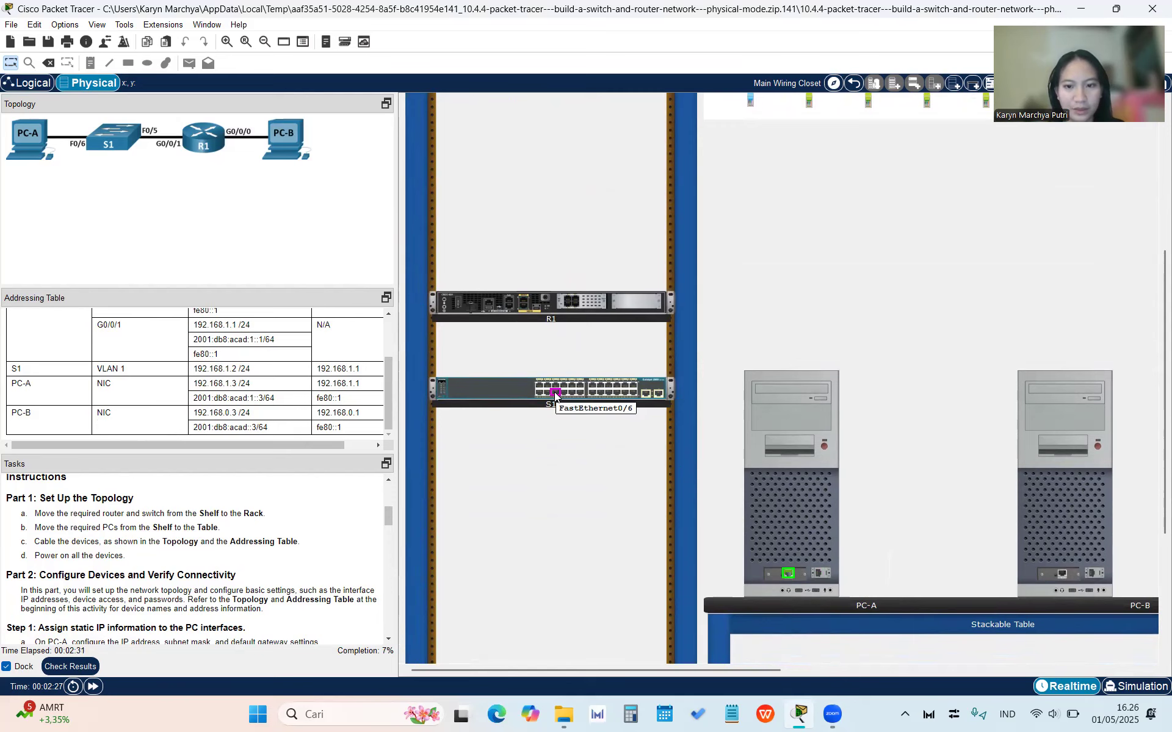
Connect FastEthernet0/5 on switch S1 to GigabitEthernet0/0/1 on router R1 with a green Ethernet cable.
{"action": "scroll", "coordinate": [903, 362], "scroll_direction": "up", "scroll_amount": 3}
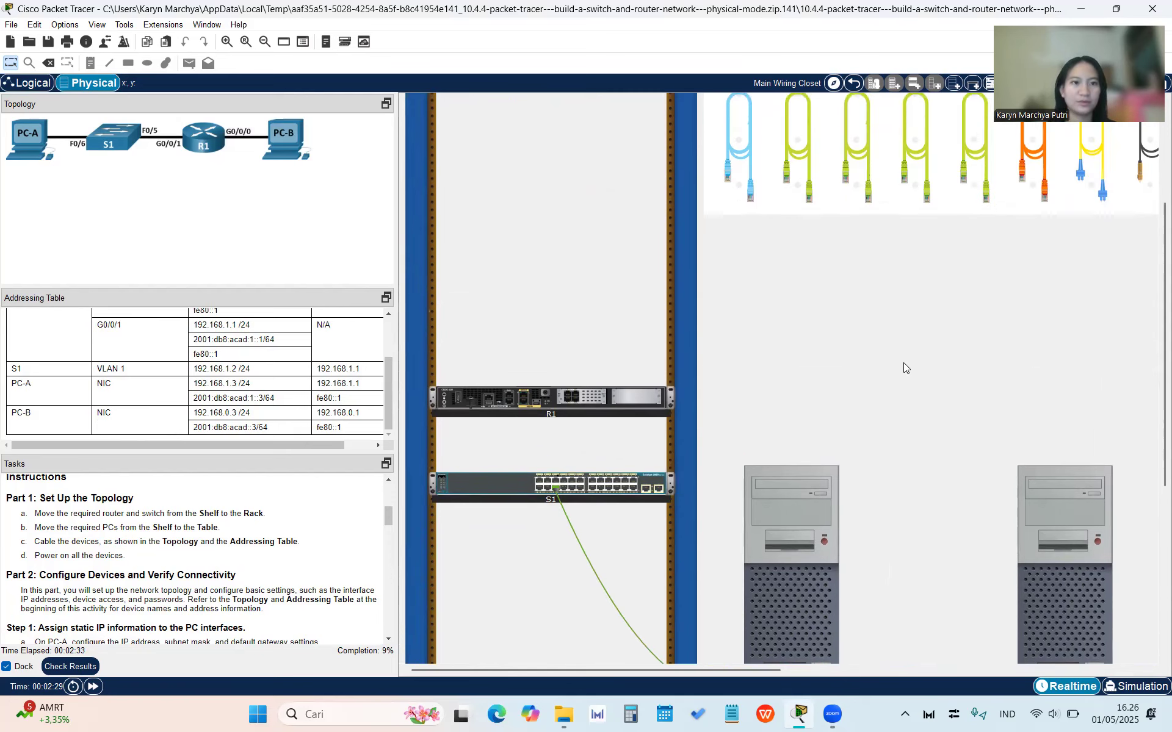
{"action": "left_click", "coordinate": [803, 182]}
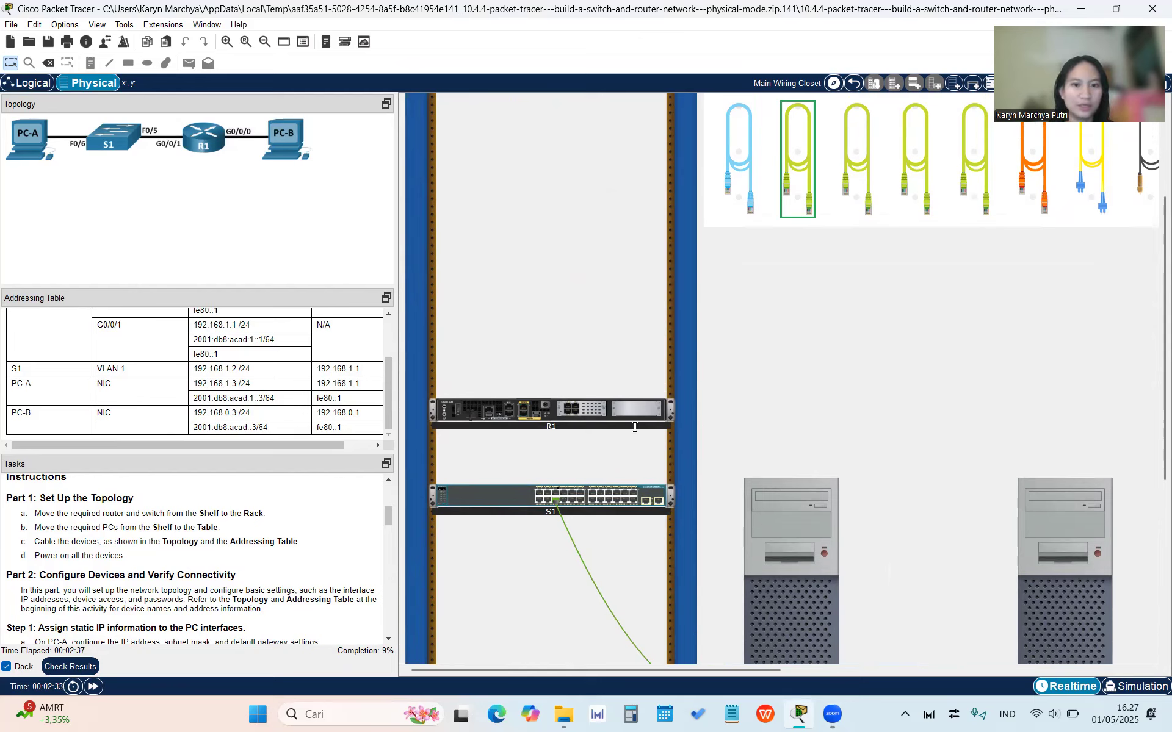
{"action": "left_click", "coordinate": [553, 493]}
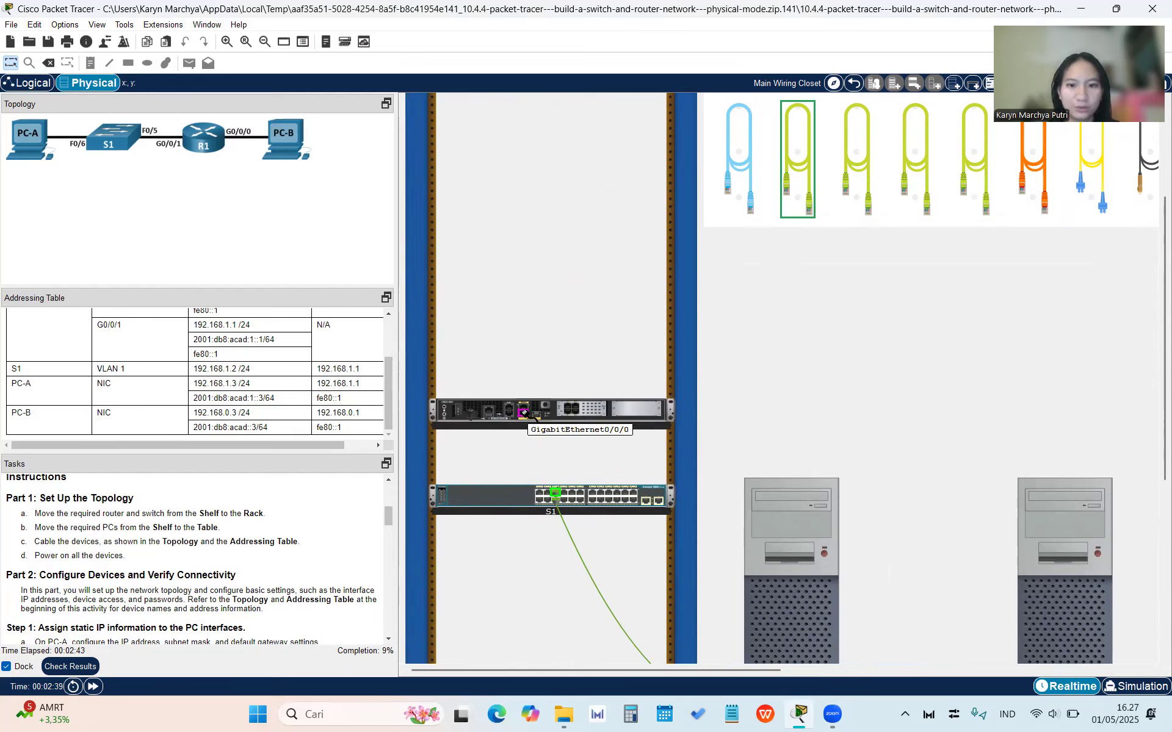
{"action": "left_click", "coordinate": [523, 406]}
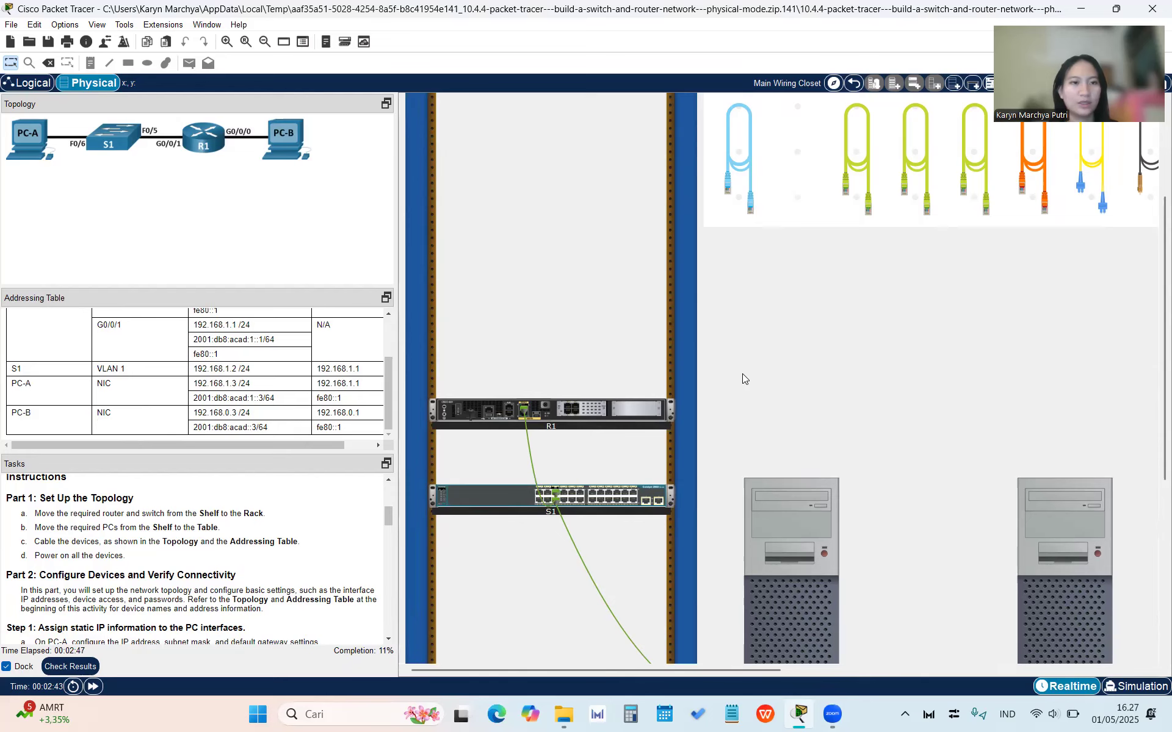
Connect GigabitEthernet0/0/0 on router R1 to PC-B's network port with a green Ethernet cable.
{"action": "left_click", "coordinate": [856, 159]}
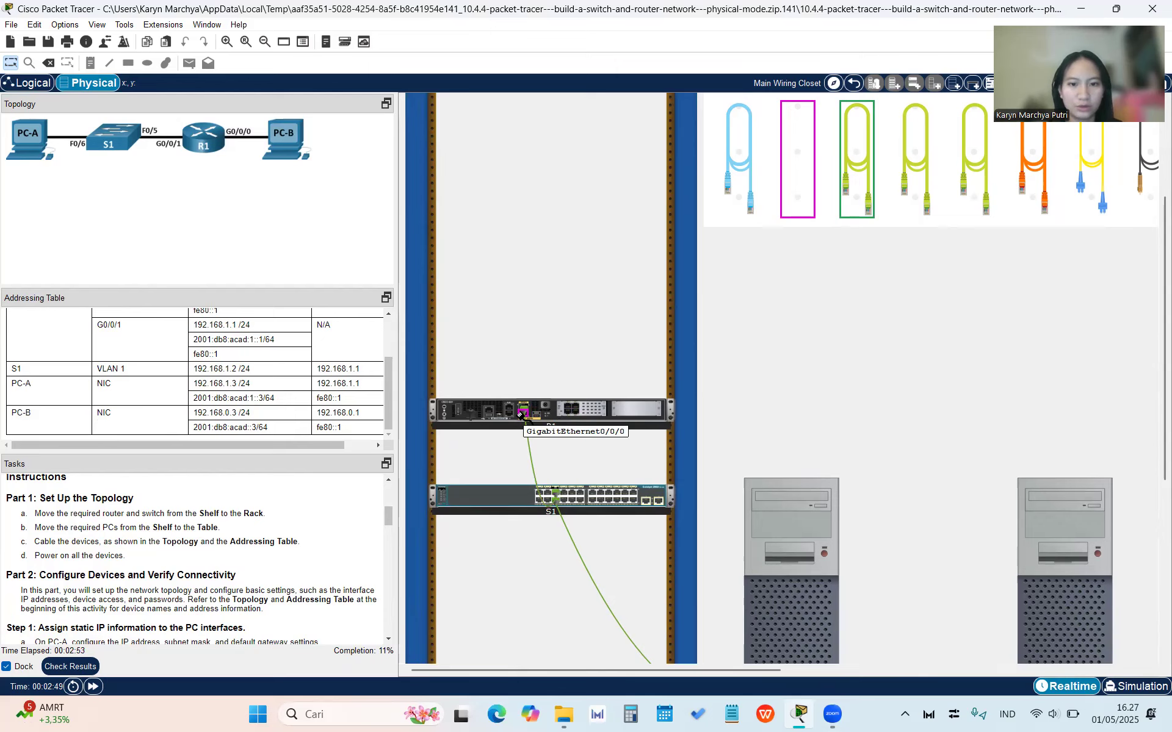
{"action": "scroll", "coordinate": [682, 482], "scroll_direction": "down", "scroll_amount": 3}
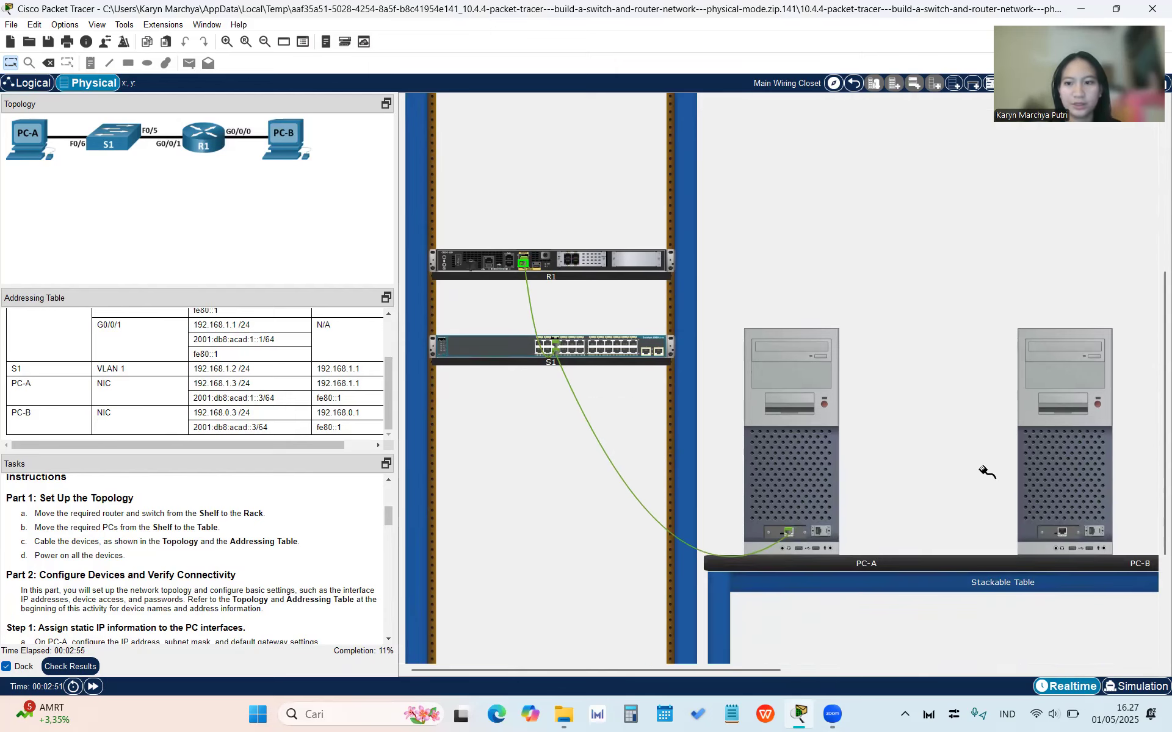
{"action": "left_click", "coordinate": [1063, 533]}
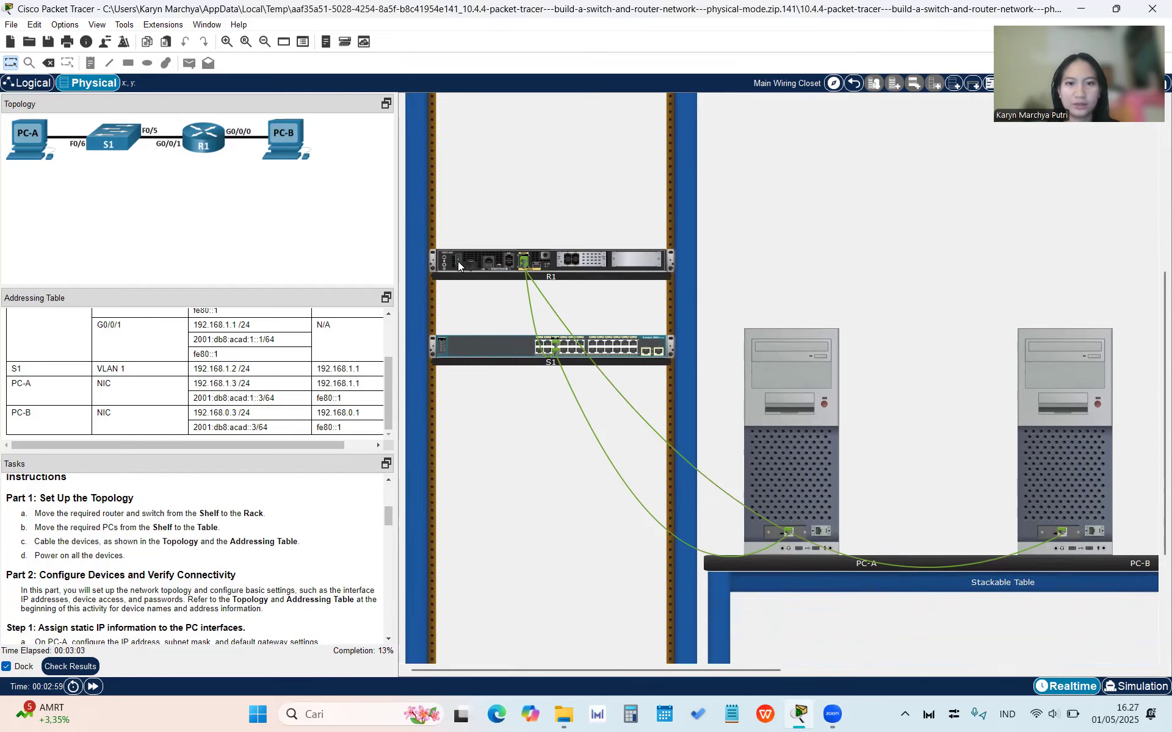
Power on router R1, PC-A and PC-B.
{"action": "scroll", "coordinate": [474, 263], "scroll_direction": "up", "scroll_amount": 2}
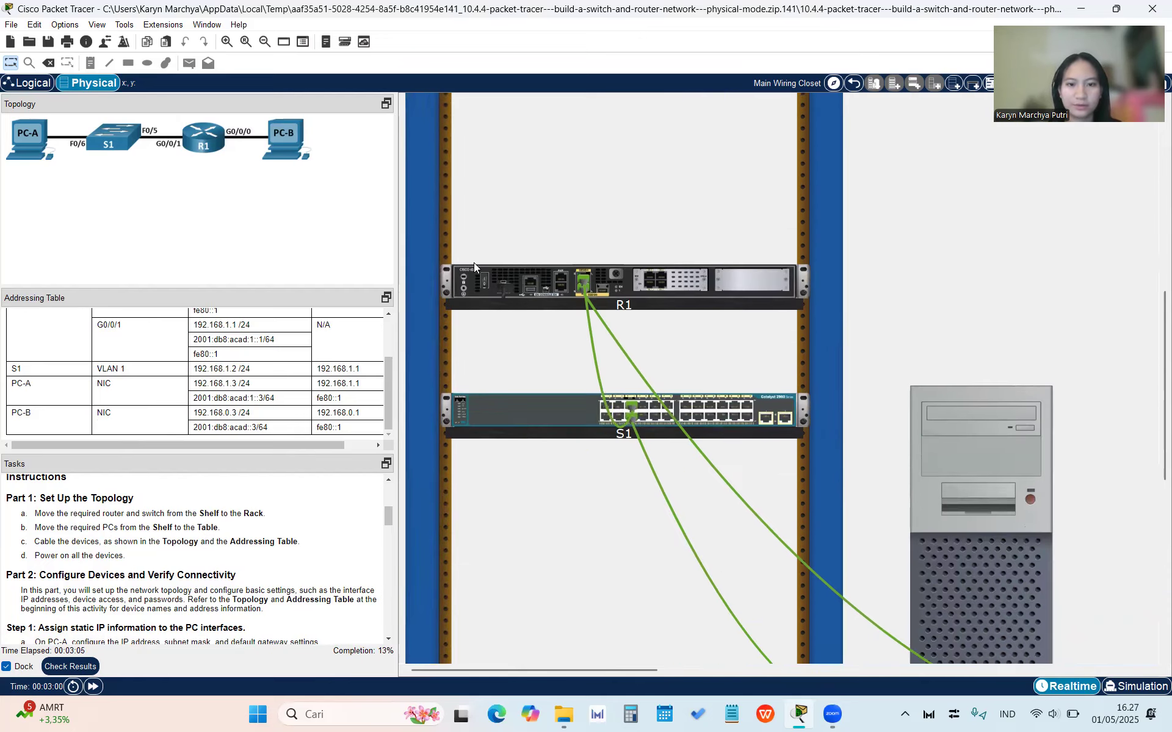
{"action": "scroll", "coordinate": [718, 412], "scroll_direction": "right", "scroll_amount": 3}
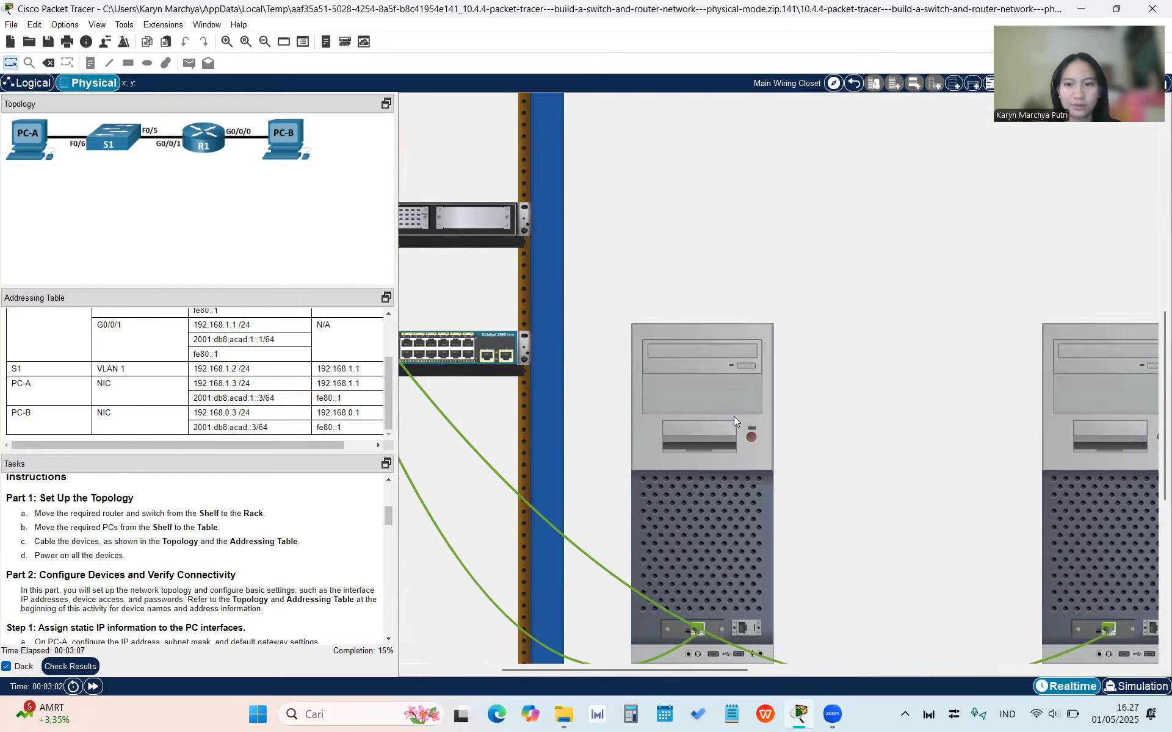
{"action": "scroll", "coordinate": [750, 437], "scroll_direction": "right", "scroll_amount": 7}
{"action": "scroll", "coordinate": [754, 439], "scroll_direction": "left", "scroll_amount": 3}
{"action": "left_click", "coordinate": [761, 439]}
{"action": "scroll", "coordinate": [649, 448], "scroll_direction": "left", "scroll_amount": 5}
{"action": "scroll", "coordinate": [649, 448], "scroll_direction": "up", "scroll_amount": 5}
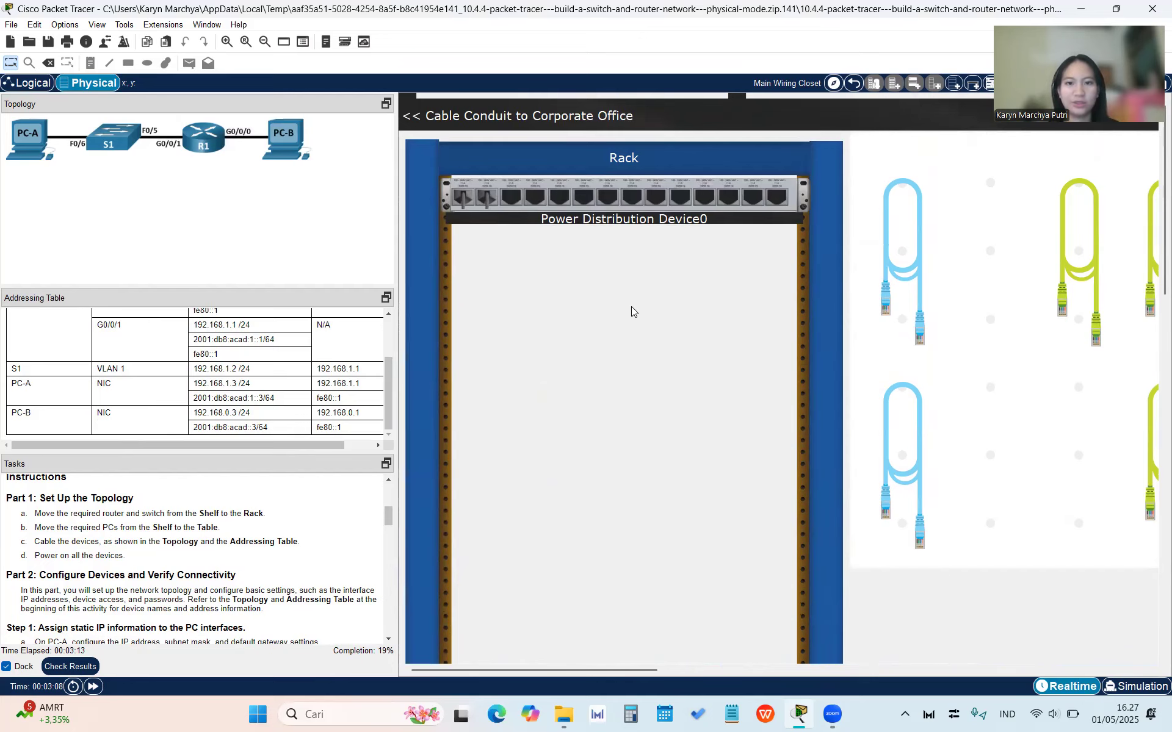
{"action": "scroll", "coordinate": [632, 307], "scroll_direction": "down", "scroll_amount": 5}
{"action": "scroll", "coordinate": [631, 306], "scroll_direction": "up", "scroll_amount": 3}
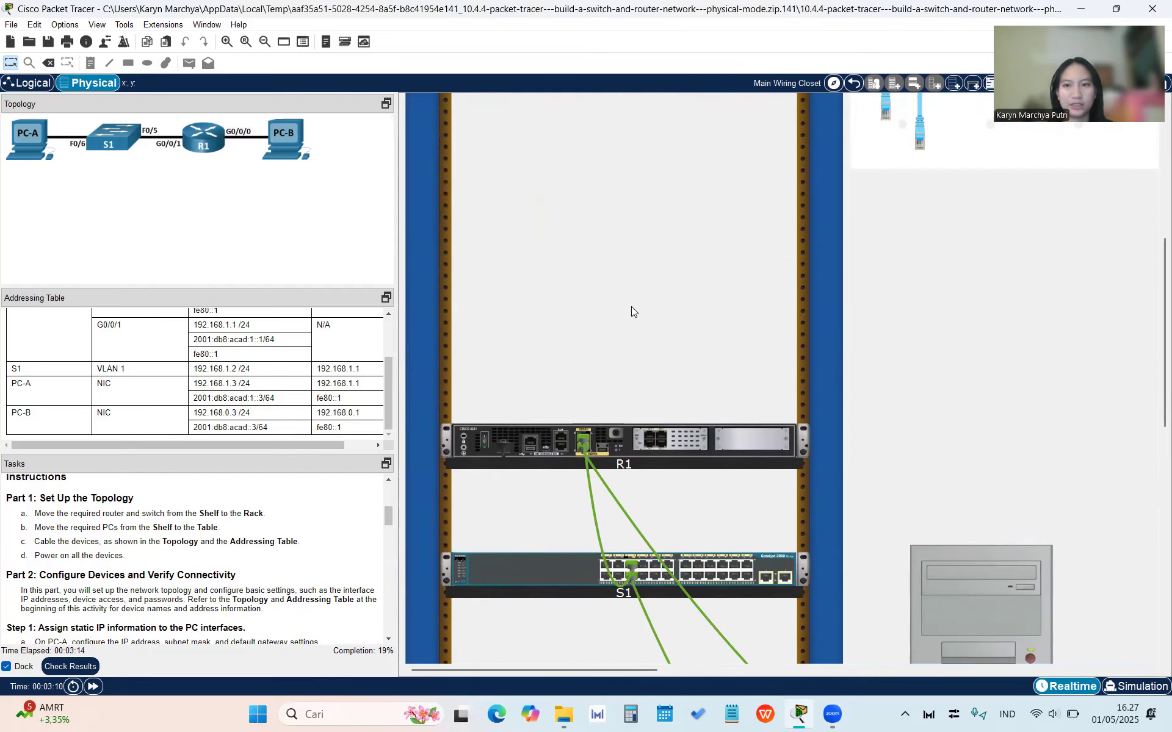
{"action": "scroll", "coordinate": [631, 306], "scroll_direction": "down", "scroll_amount": 2}
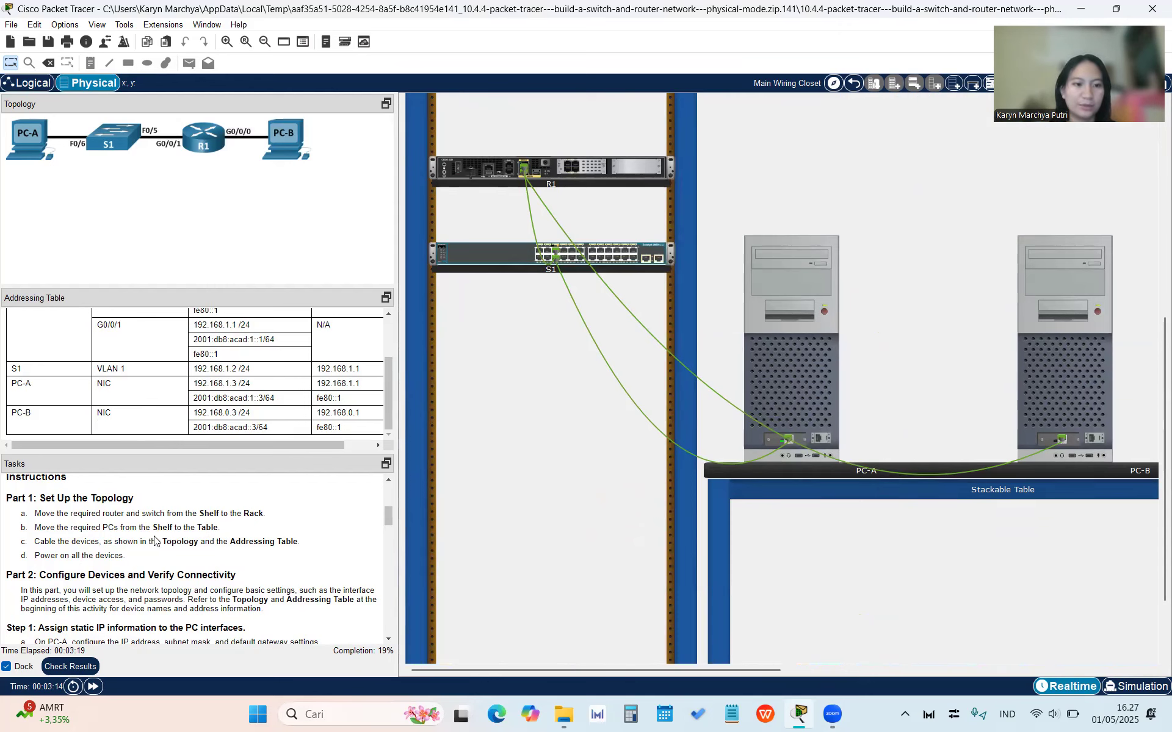
Open the IP Configuration settings of PC-A.
{"action": "scroll", "coordinate": [154, 540], "scroll_direction": "down", "scroll_amount": 3}
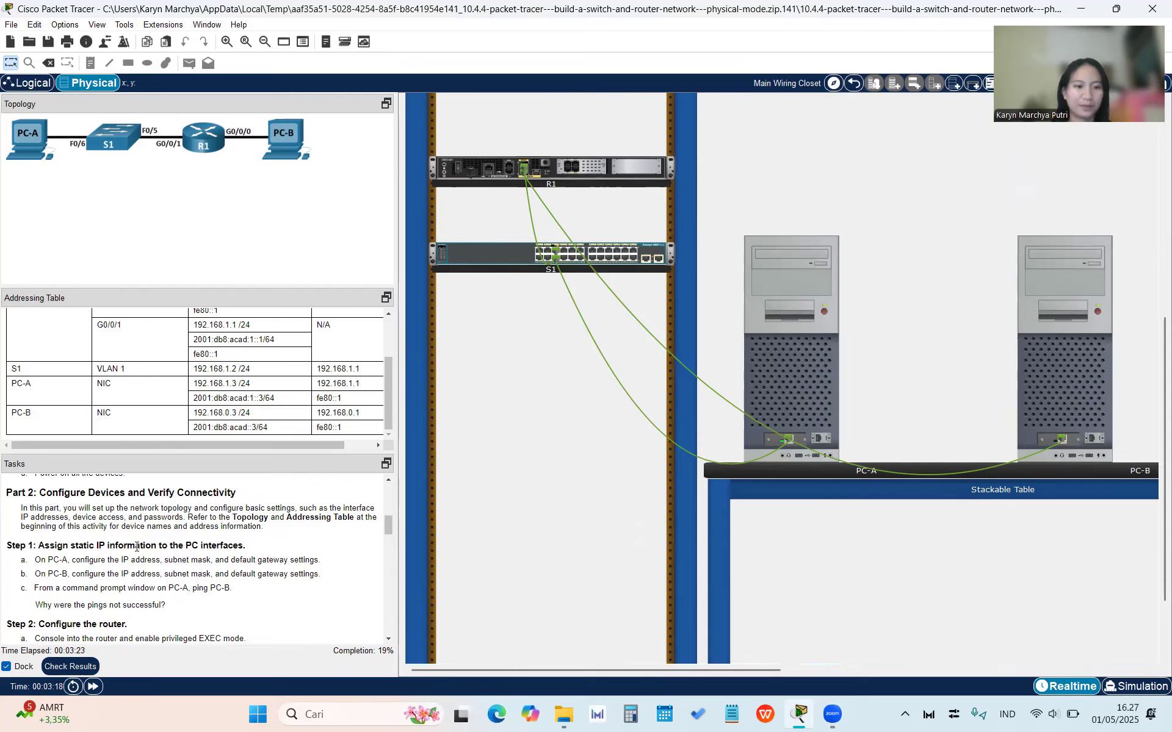
{"action": "scroll", "coordinate": [134, 542], "scroll_direction": "down", "scroll_amount": 1}
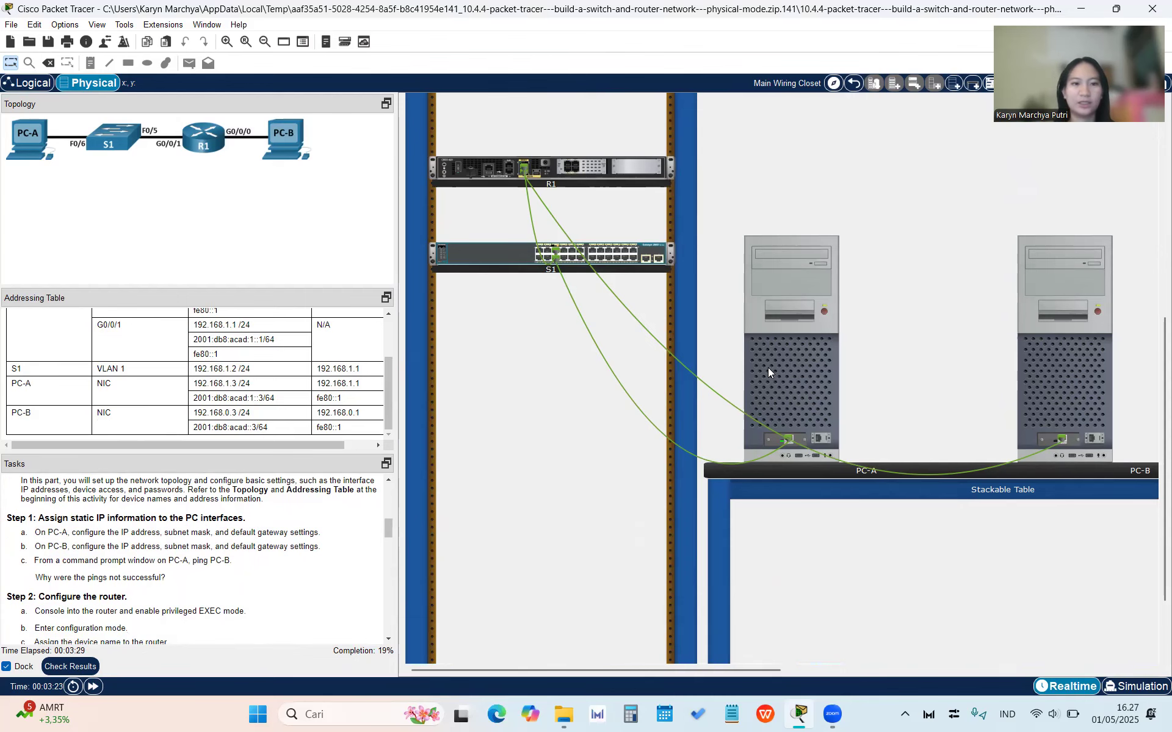
{"action": "left_click", "coordinate": [785, 363]}
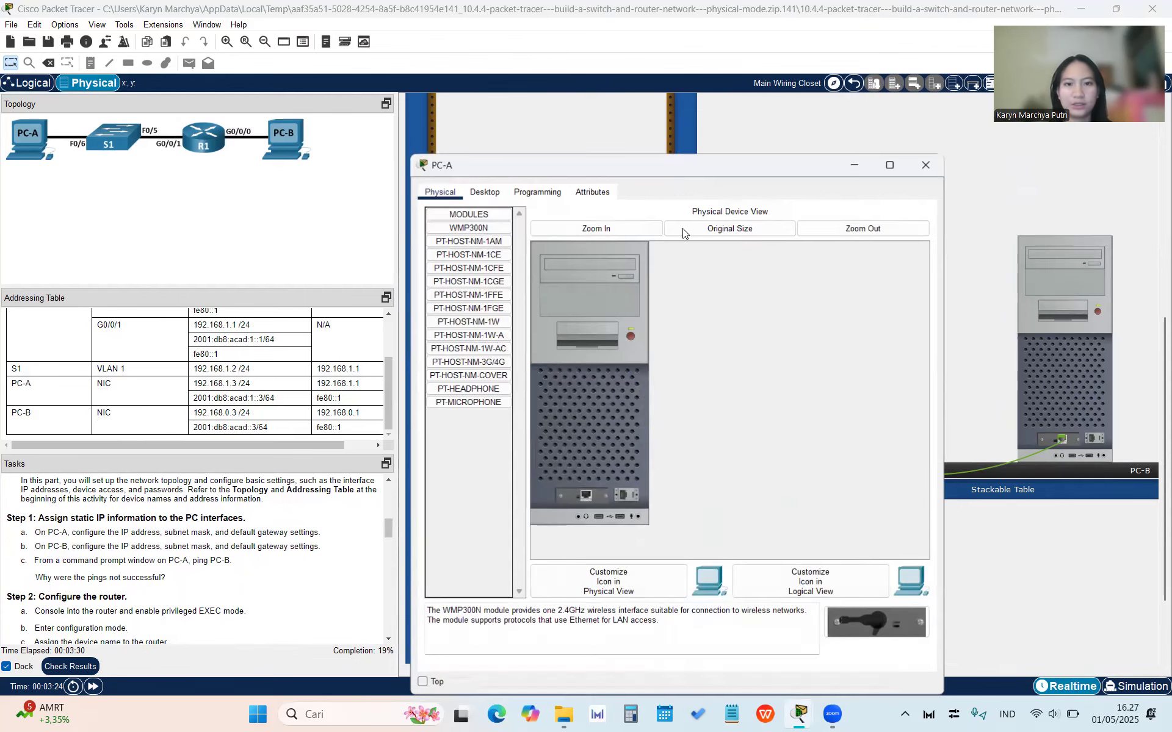
{"action": "left_click", "coordinate": [494, 193]}
{"action": "left_click", "coordinate": [487, 267]}
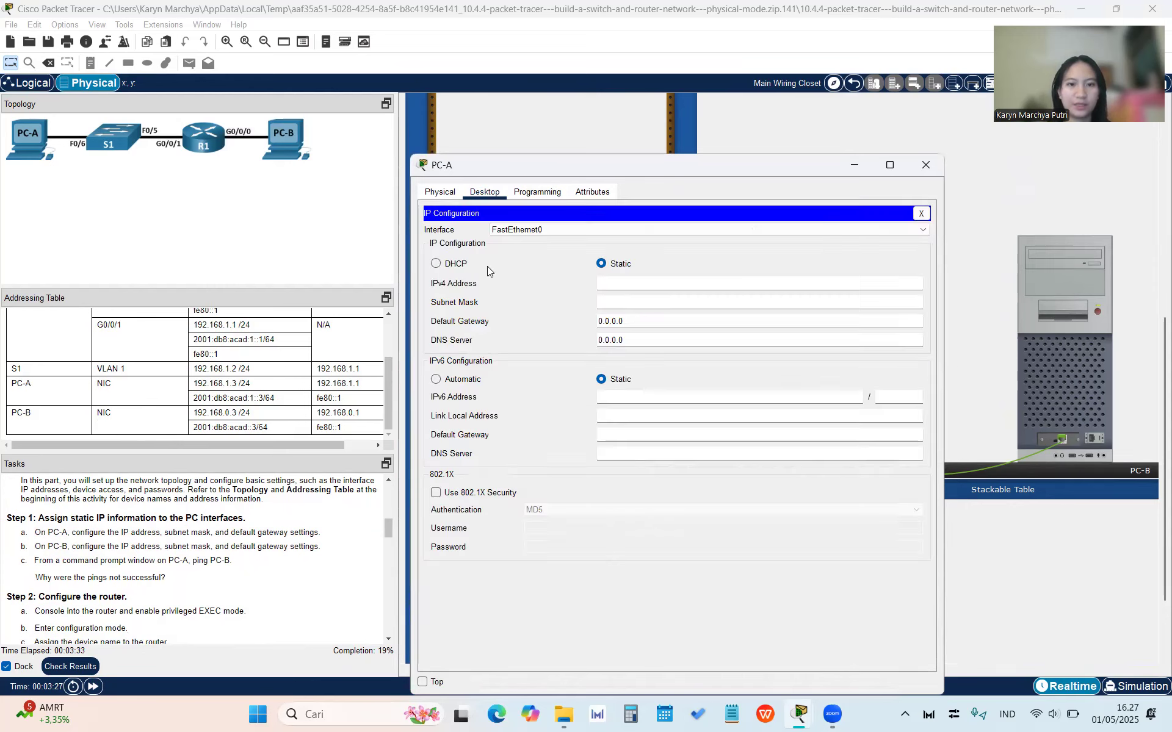
Set PC-A's static IPv4 address to 192.168.1.3 with subnet mask 255.255.255.0.
{"action": "left_click", "coordinate": [675, 279]}
{"action": "scroll", "coordinate": [186, 357], "scroll_direction": "up", "scroll_amount": 1}
{"action": "scroll", "coordinate": [186, 356], "scroll_direction": "down", "scroll_amount": 1}
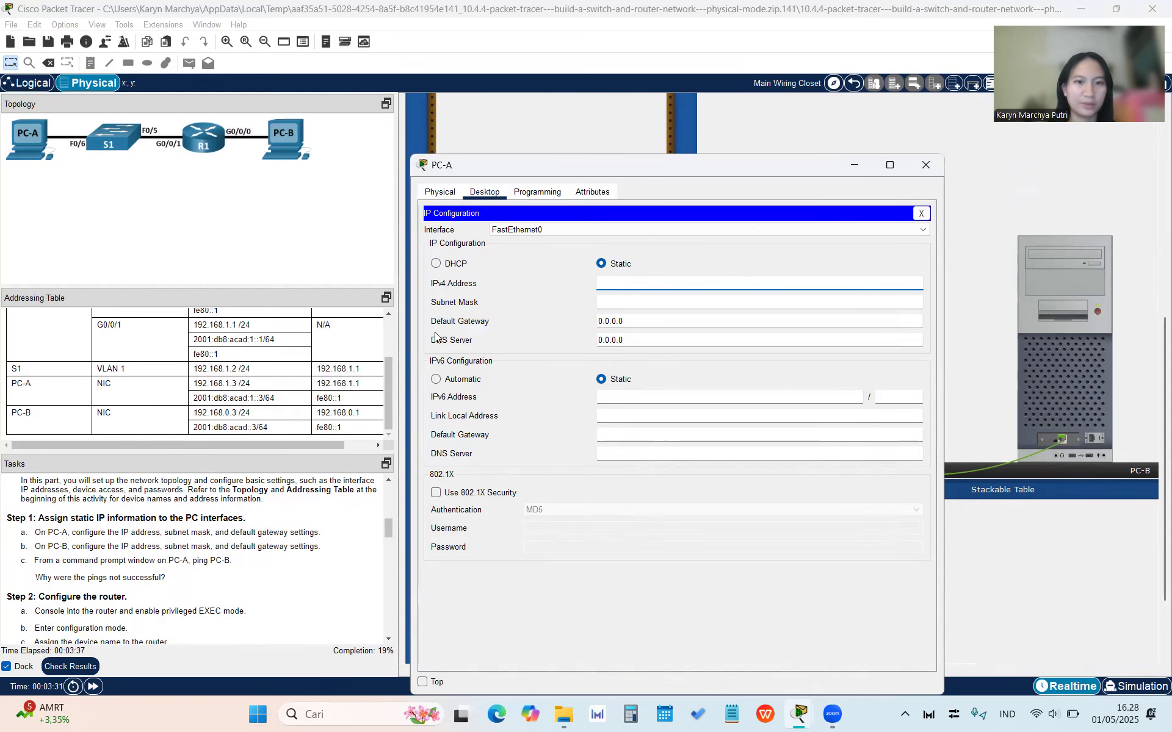
{"action": "type", "text": "19"}
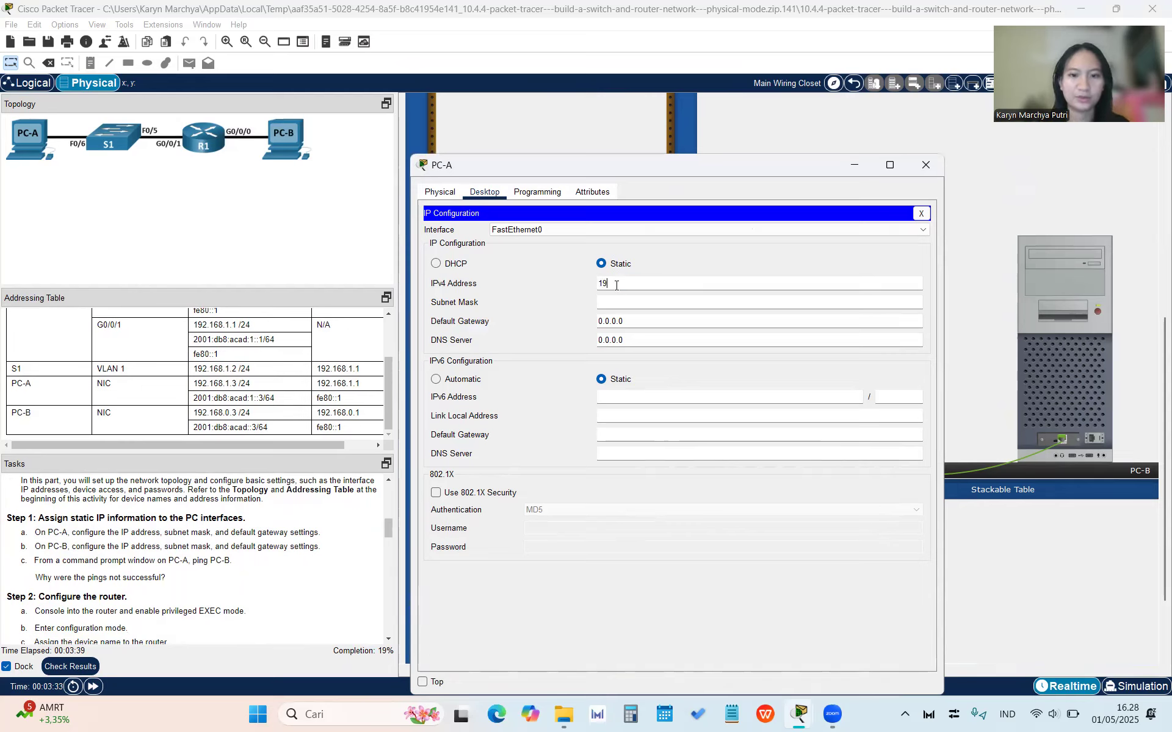
{"action": "type", "text": "2.168"}
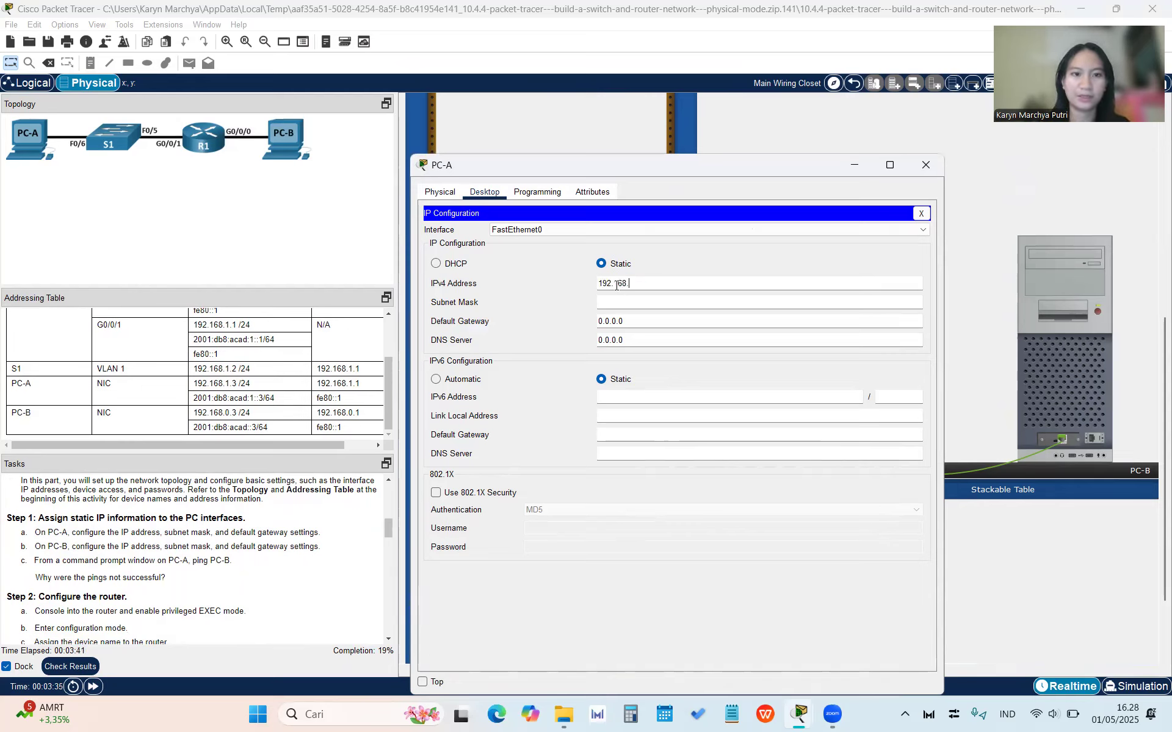
{"action": "type", "text": ".1.2"}
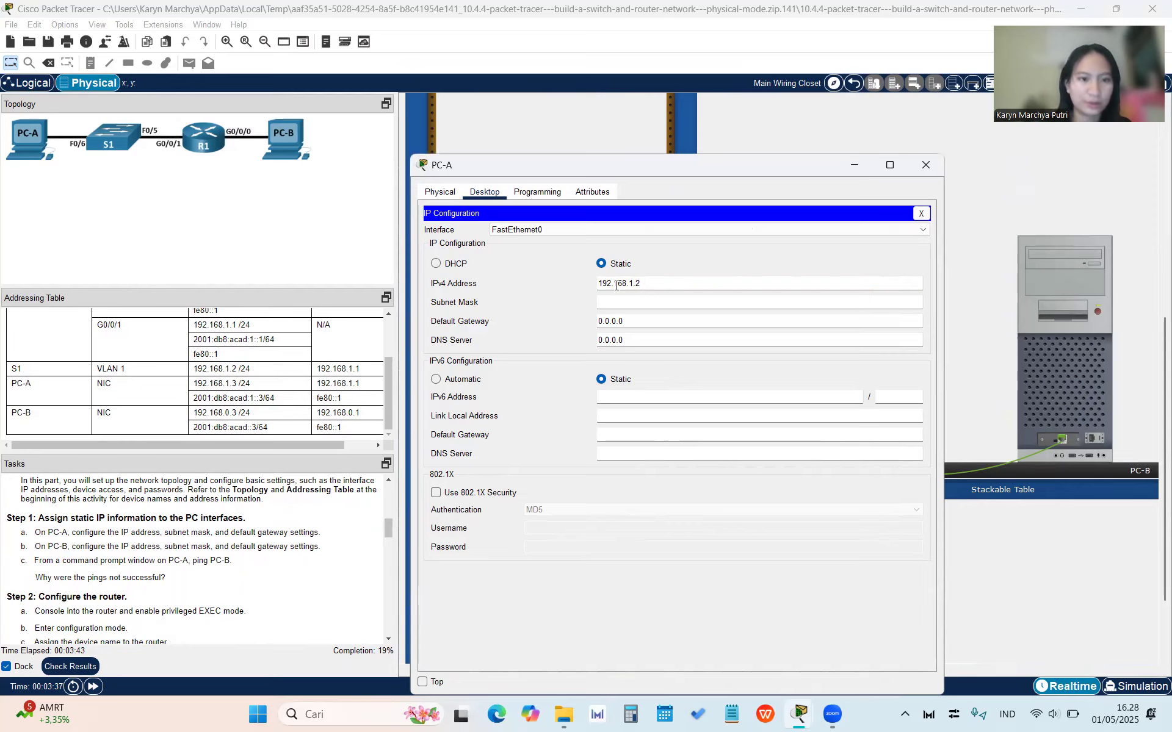
{"action": "key", "text": "BackSpace"}
{"action": "type", "text": "3"}
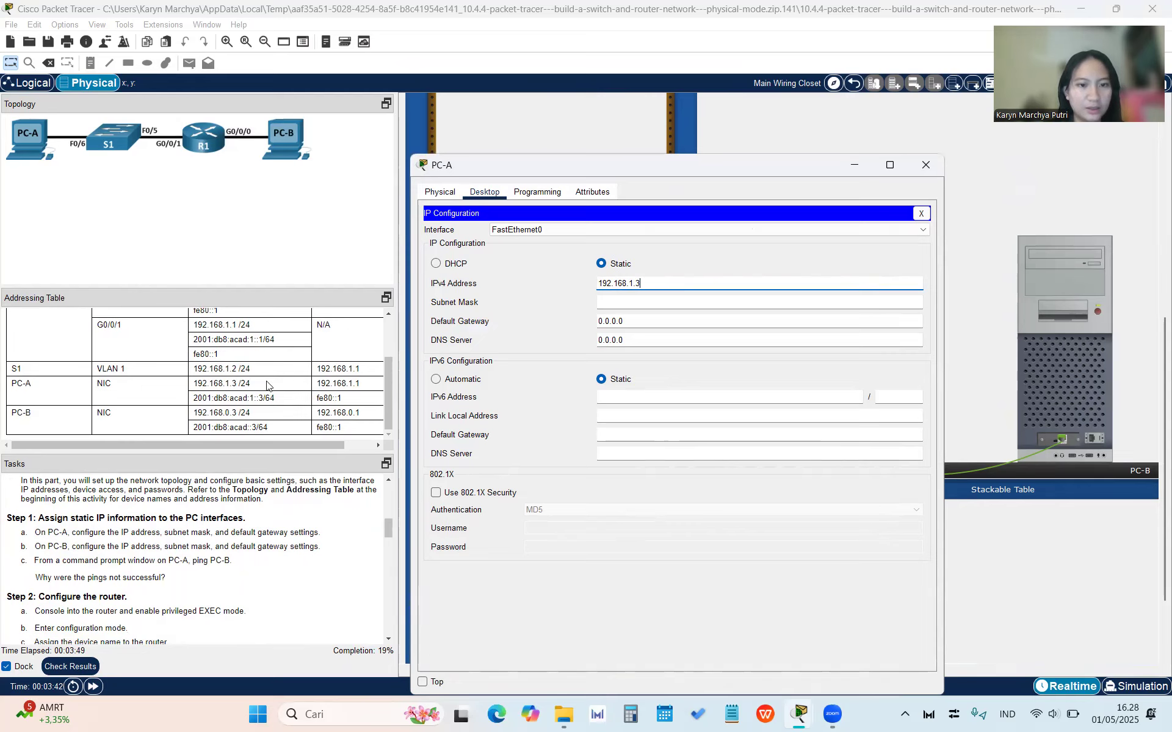
{"action": "scroll", "coordinate": [281, 386], "scroll_direction": "up", "scroll_amount": 2}
{"action": "scroll", "coordinate": [282, 386], "scroll_direction": "down", "scroll_amount": 2}
{"action": "scroll", "coordinate": [282, 386], "scroll_direction": "up", "scroll_amount": 2}
{"action": "scroll", "coordinate": [283, 386], "scroll_direction": "down", "scroll_amount": 2}
{"action": "key", "text": "Return"}
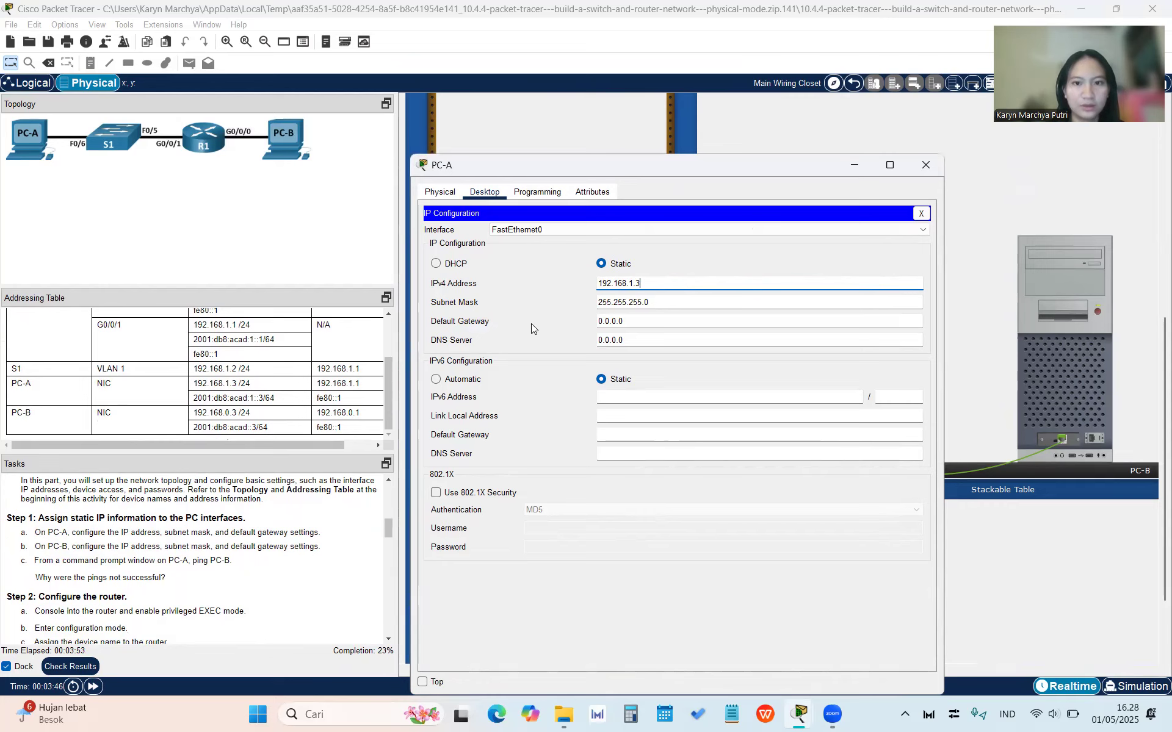
Set PC-A's IPv4 default gateway to 192.168.1.1.
{"action": "left_click", "coordinate": [644, 322]}
{"action": "key", "text": "BackSpace"}
{"action": "key", "text": "BackSpace"}
{"action": "key", "text": "BackSpace"}
{"action": "key", "text": "BackSpace"}
{"action": "key", "text": "BackSpace"}
{"action": "key", "text": "BackSpace"}
{"action": "key", "text": "BackSpace"}
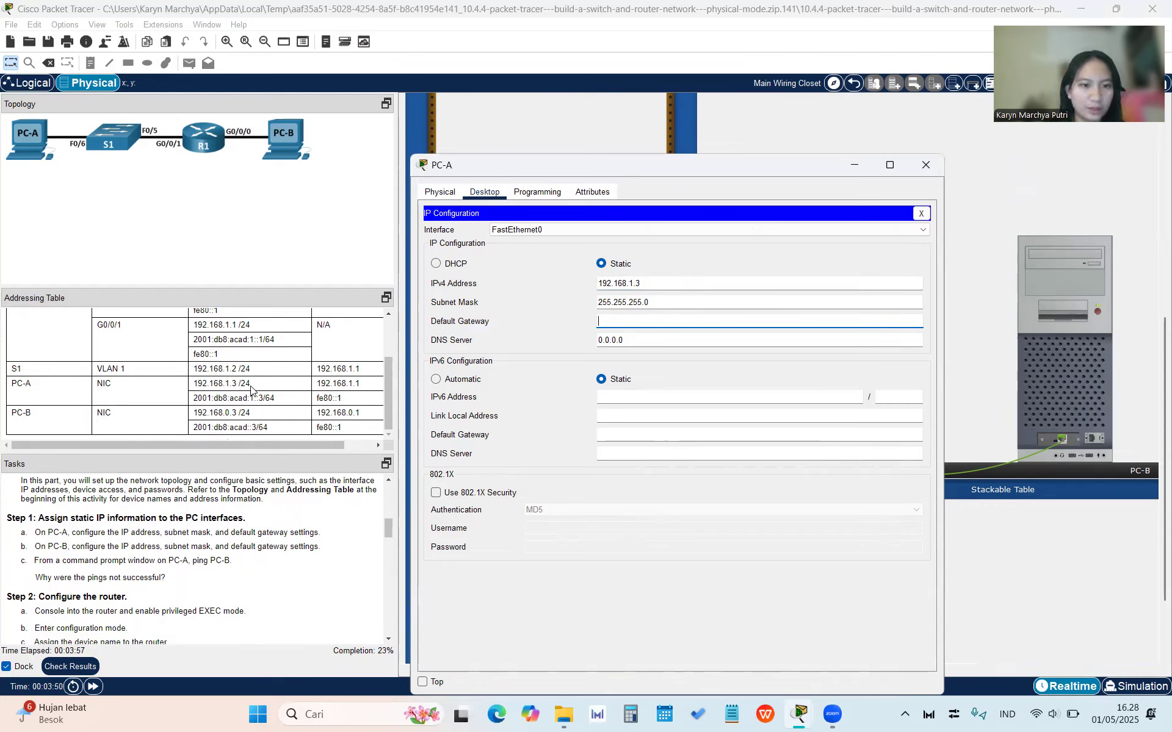
{"action": "type", "text": "192"}
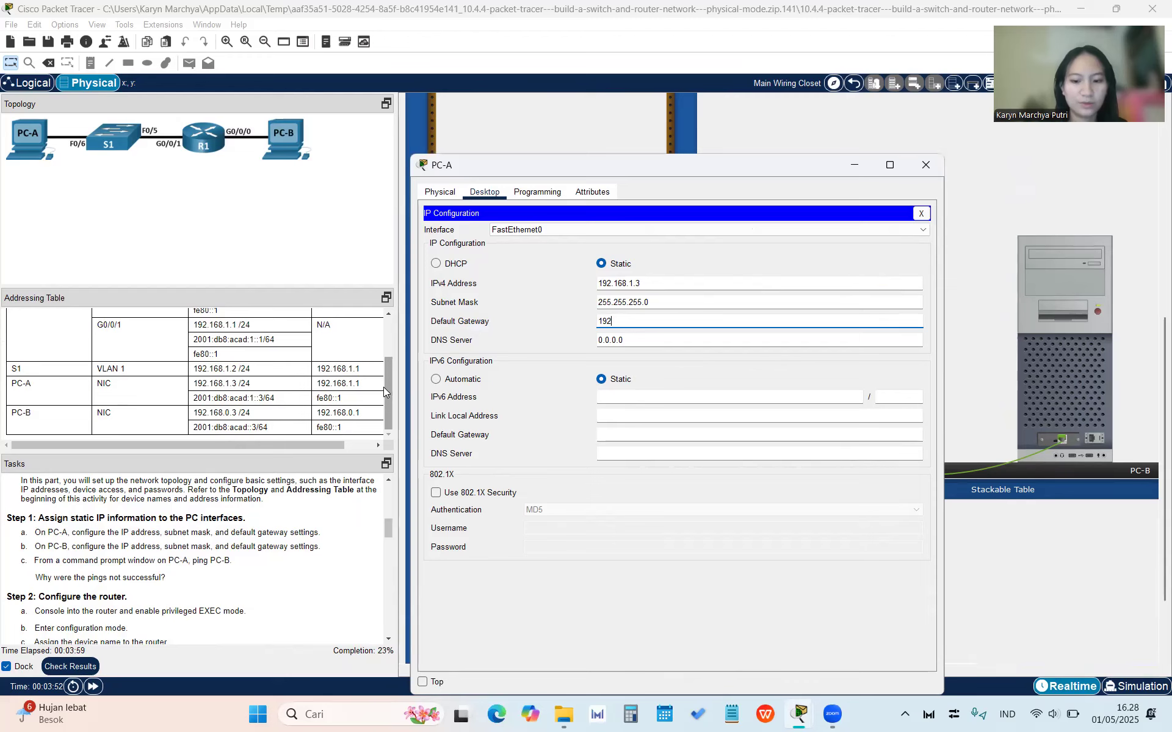
{"action": "type", "text": ".168.1.1"}
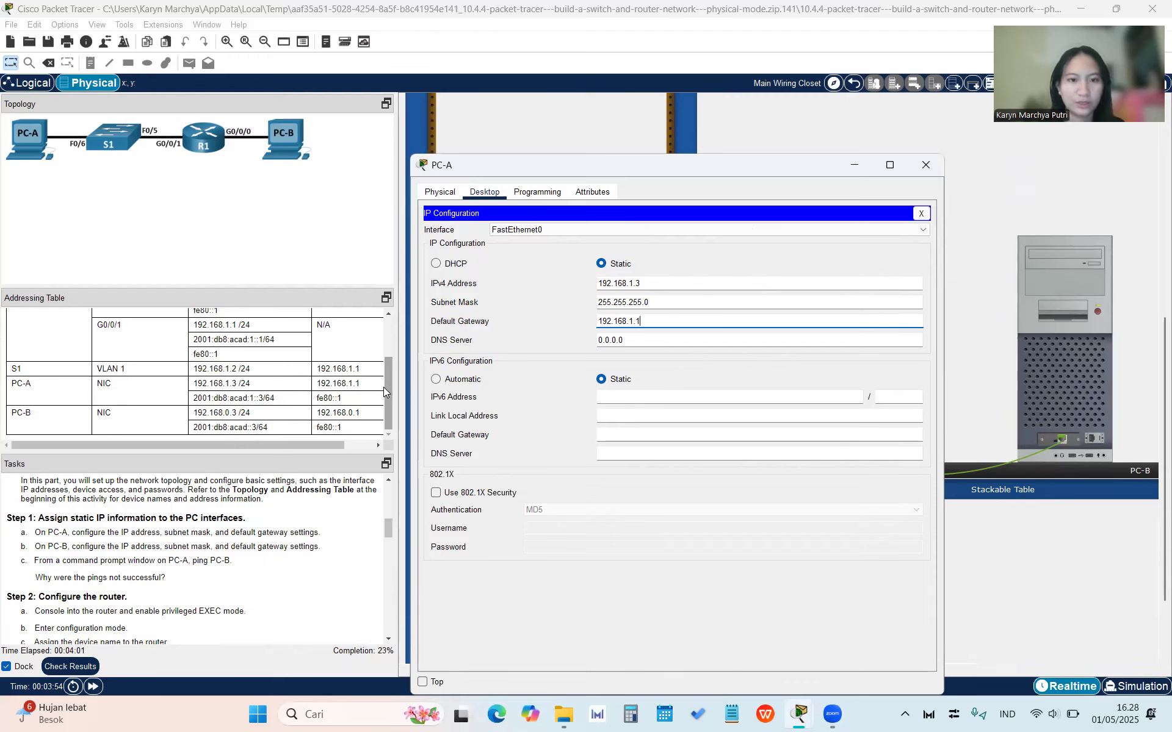
Set PC-A's static IPv6 address to 2001:db8:acad:1::3 with prefix length 64 and its IPv6 default gateway to fe80::1.
{"action": "left_click", "coordinate": [617, 398]}
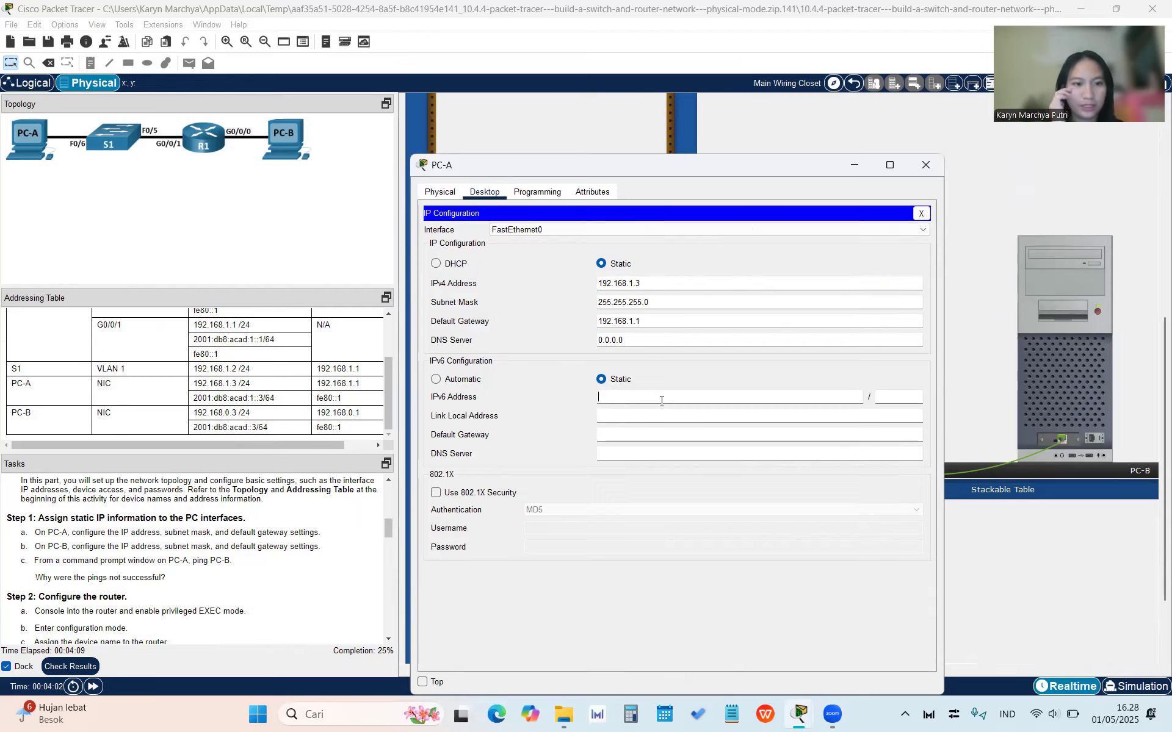
{"action": "type", "text": "2001"}
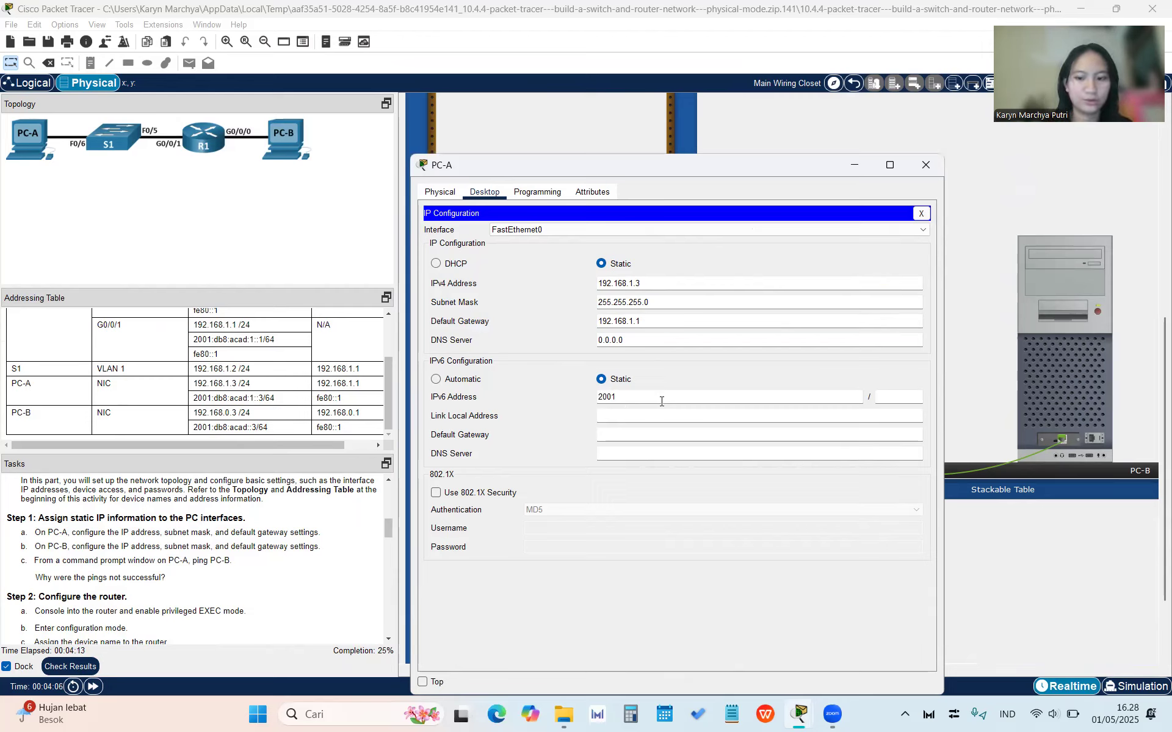
{"action": "type", "text": ":db"}
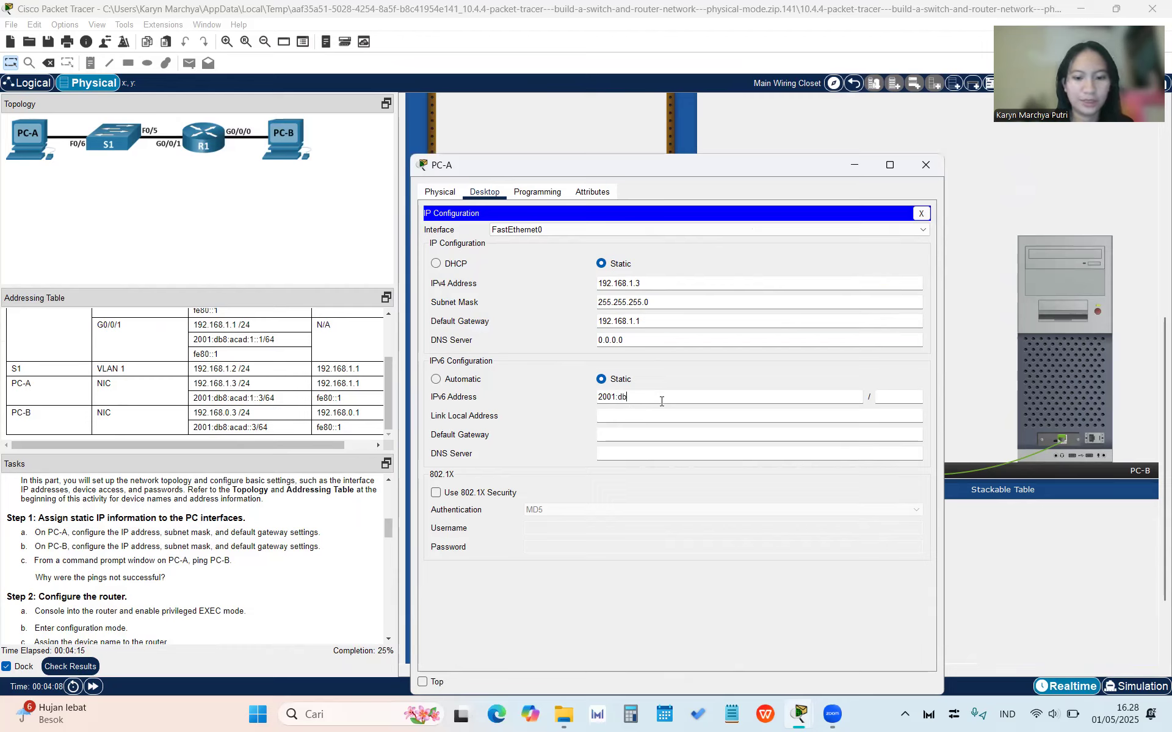
{"action": "type", "text": "8:acad:1"}
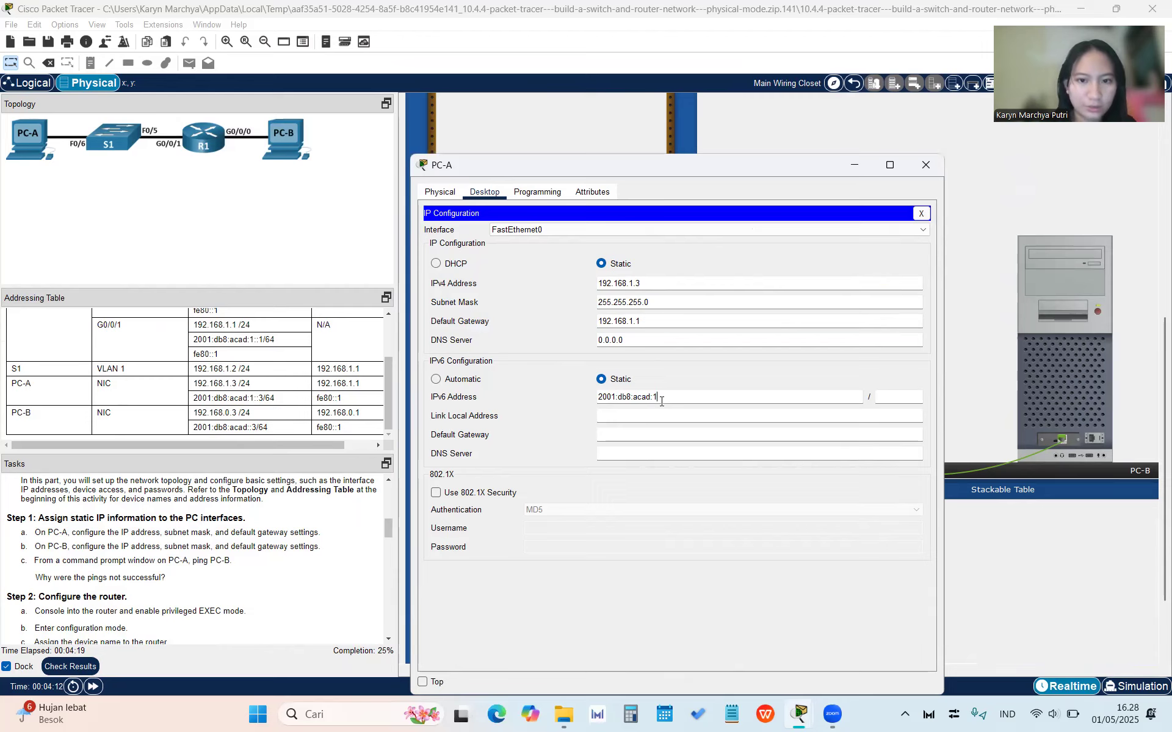
{"action": "type", "text": "::3"}
{"action": "left_click", "coordinate": [889, 397]}
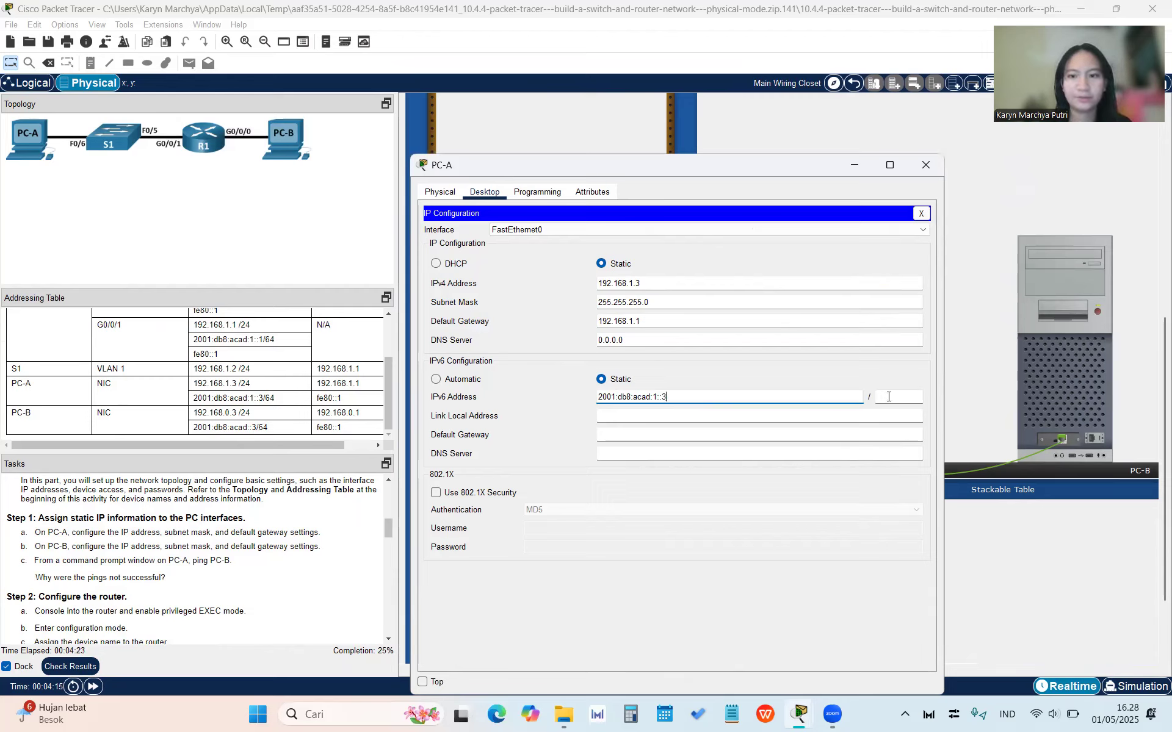
{"action": "type", "text": "64"}
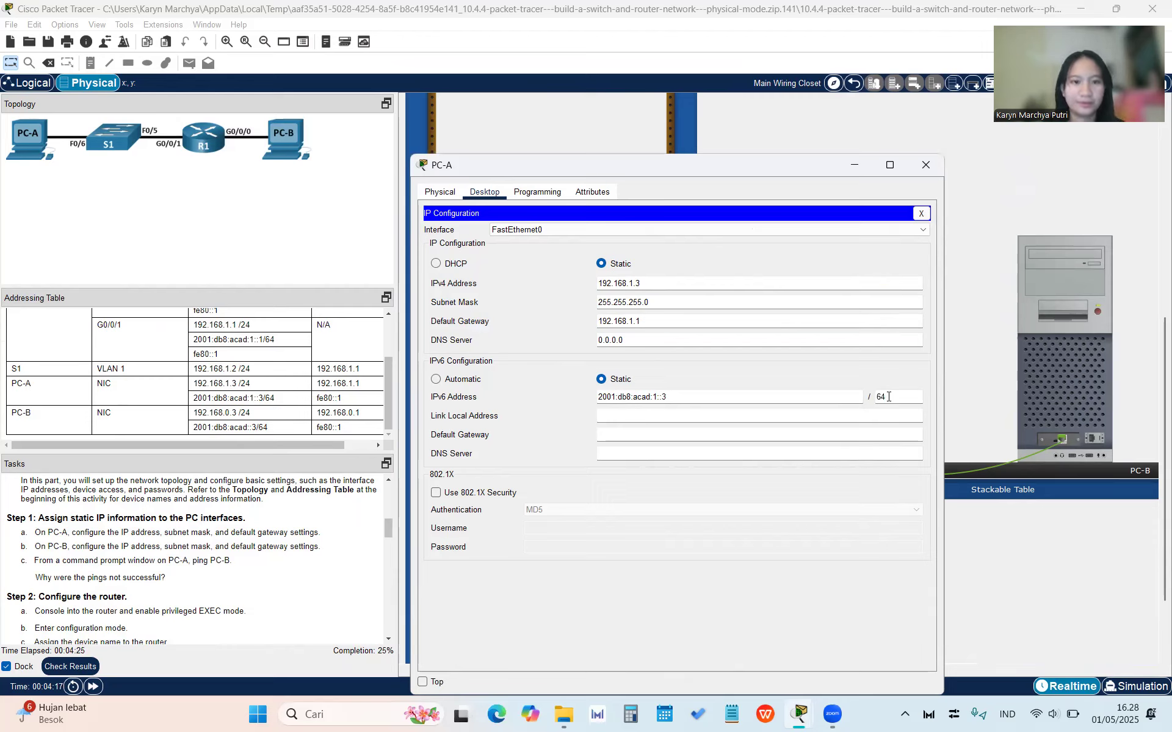
{"action": "left_click", "coordinate": [610, 438]}
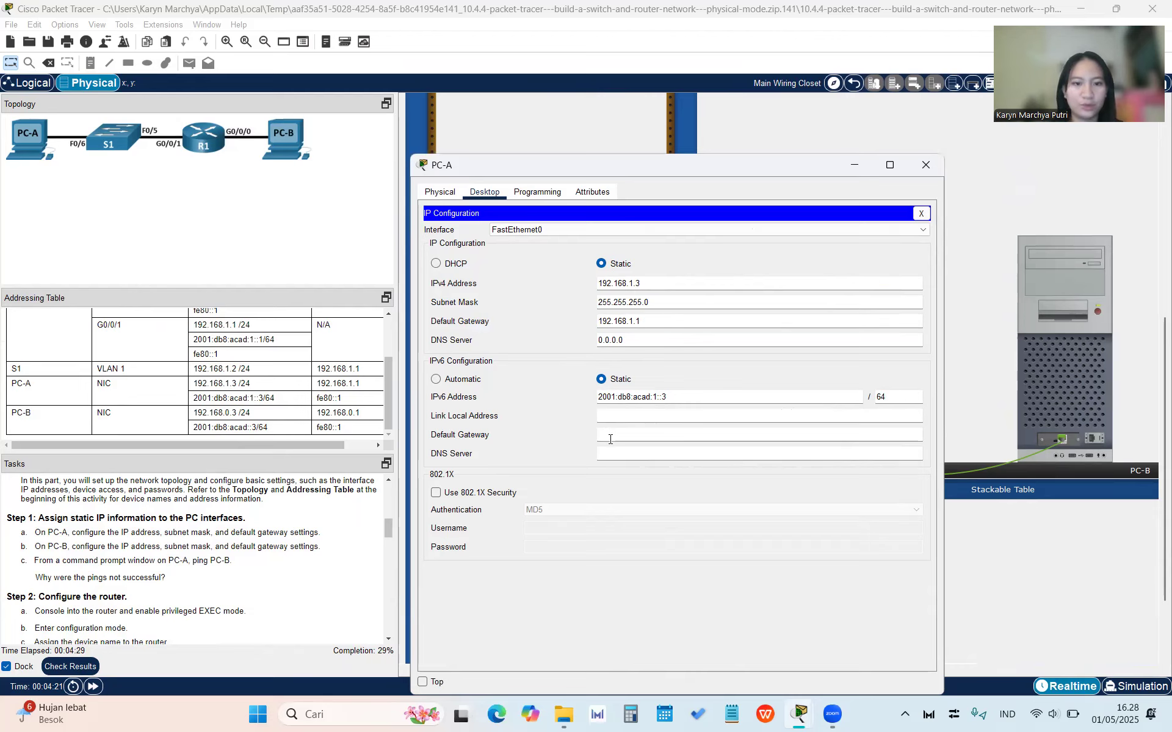
{"action": "type", "text": "fe"}
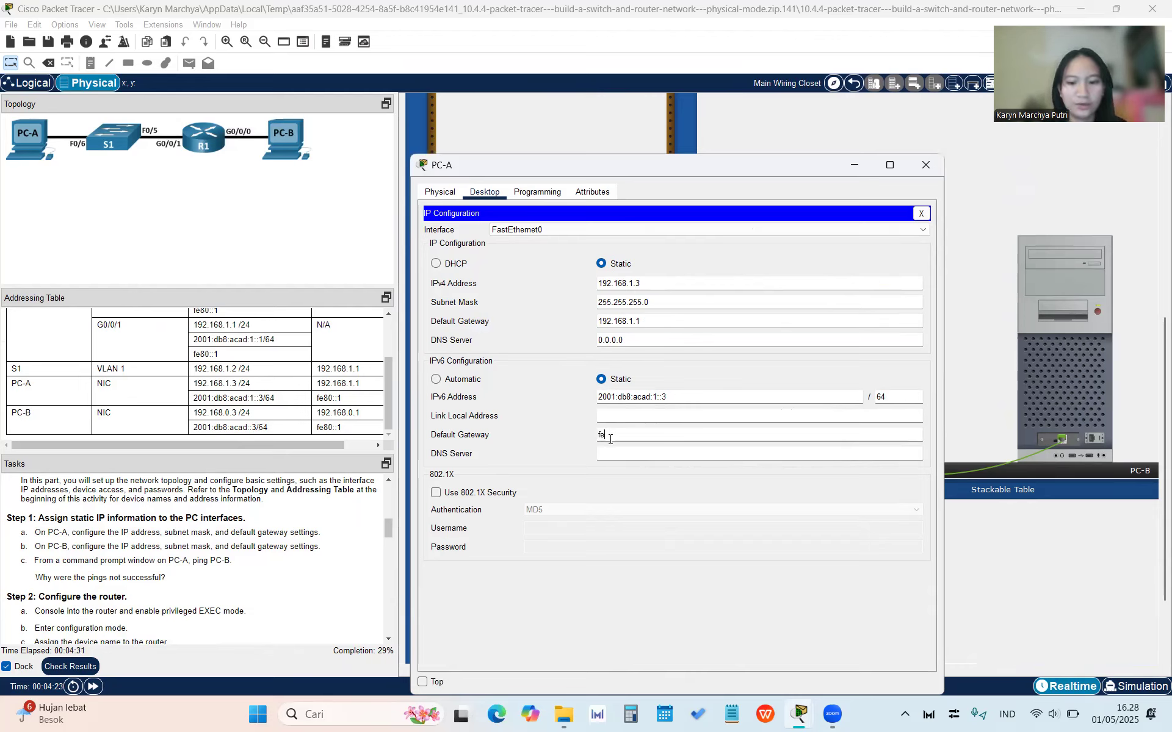
{"action": "type", "text": "80::1"}
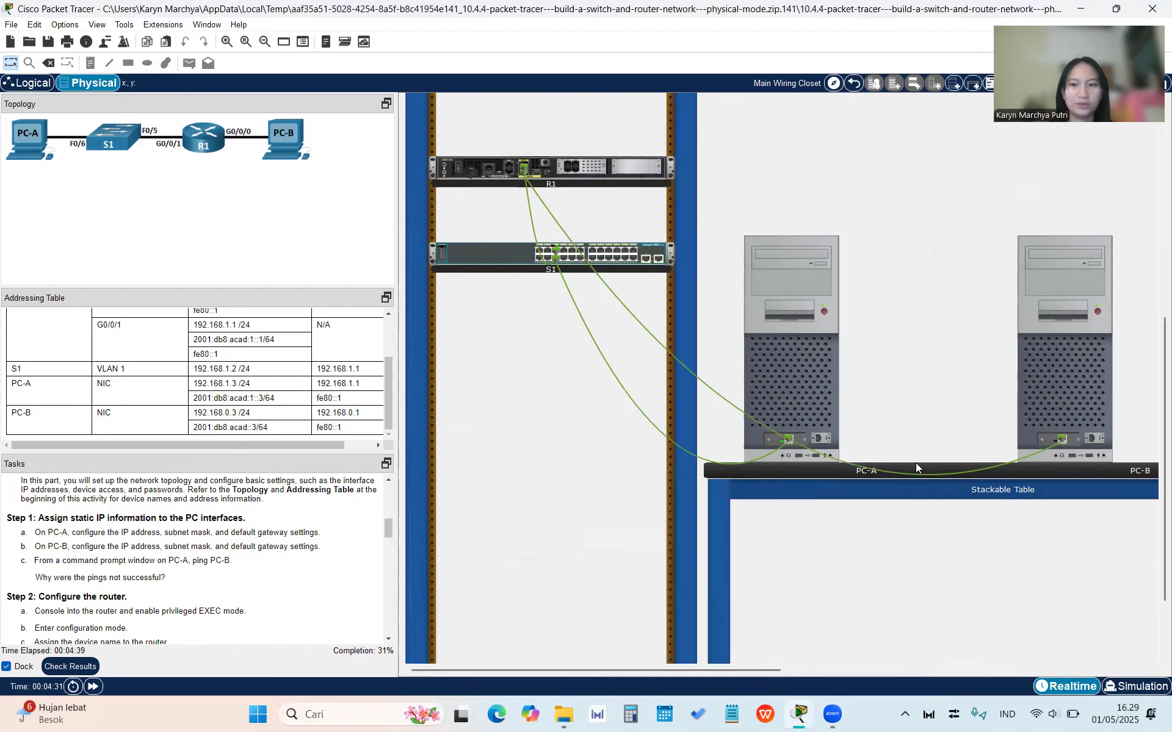
Open PC-B's IP Configuration and set its static IPv4 address to 192.168.0.3 with subnet mask 255.255.255.0.
{"action": "left_click", "coordinate": [1062, 387]}
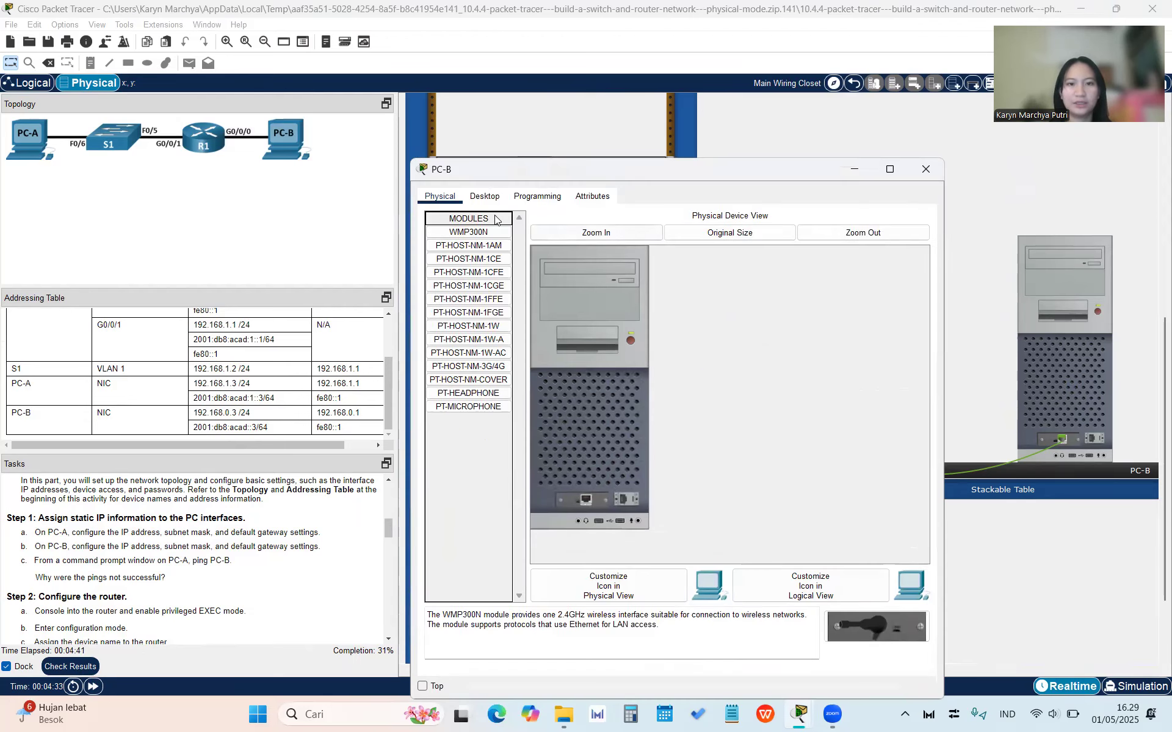
{"action": "left_click", "coordinate": [485, 197]}
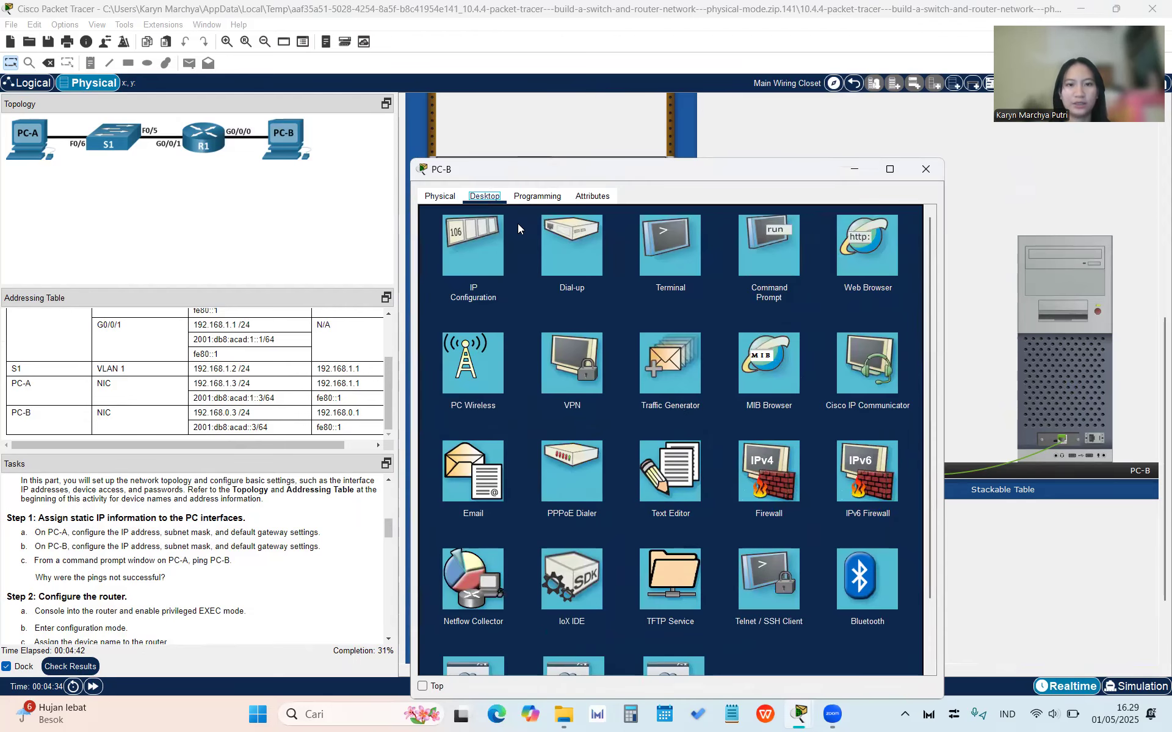
{"action": "left_click", "coordinate": [476, 256]}
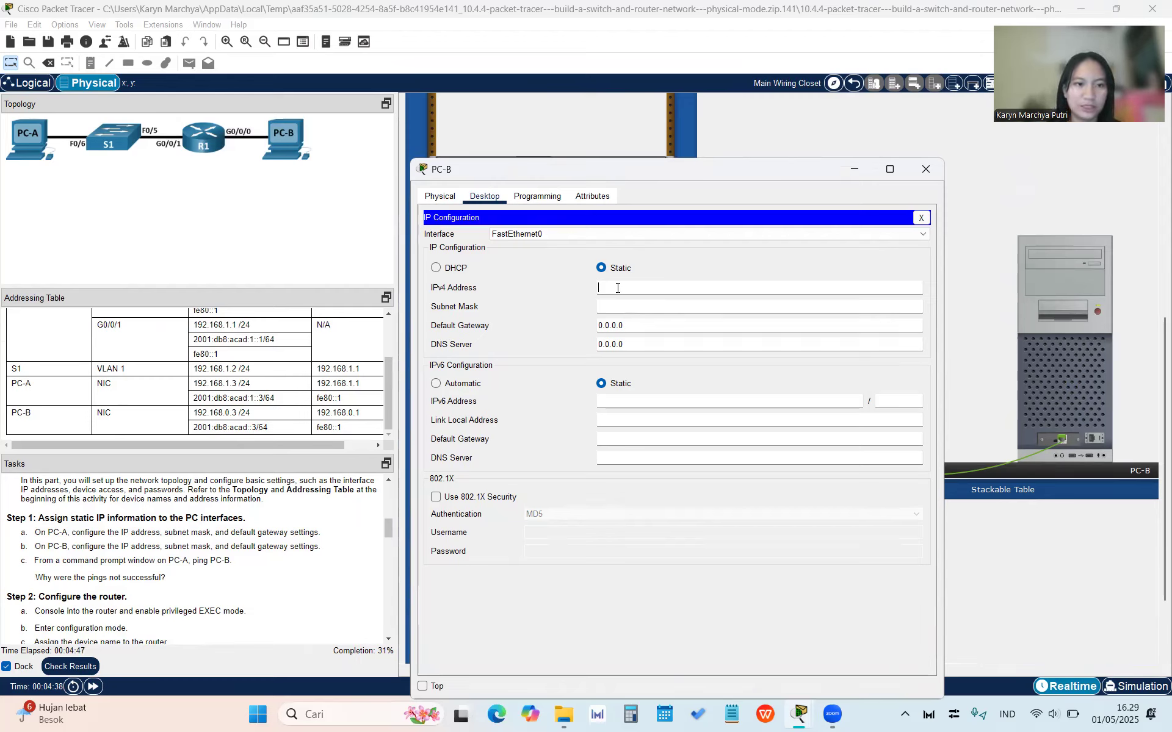
{"action": "type", "text": "192.168.0.3"}
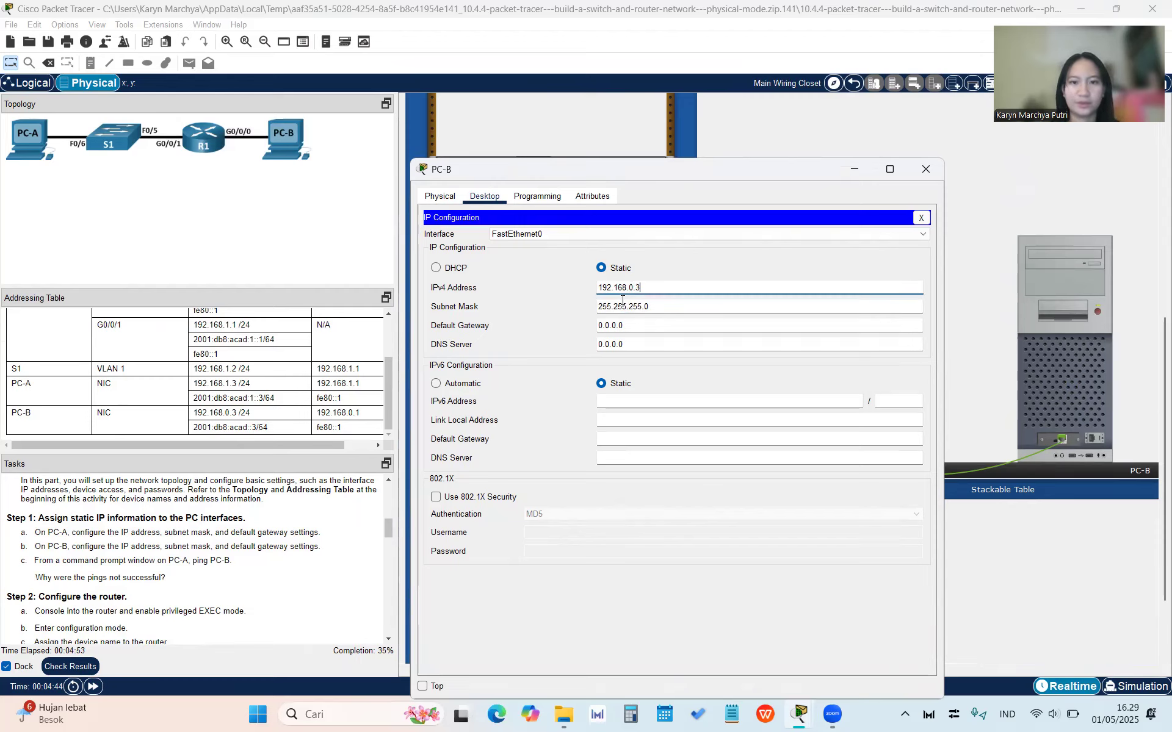
Set PC-B's IPv4 default gateway to 192.168.0.1.
{"action": "left_click", "coordinate": [631, 323]}
{"action": "key", "text": "BackSpace"}
{"action": "key", "text": "BackSpace"}
{"action": "key", "text": "BackSpace"}
{"action": "key", "text": "BackSpace"}
{"action": "key", "text": "BackSpace"}
{"action": "key", "text": "BackSpace"}
{"action": "key", "text": "BackSpace"}
{"action": "type", "text": "192.168"}
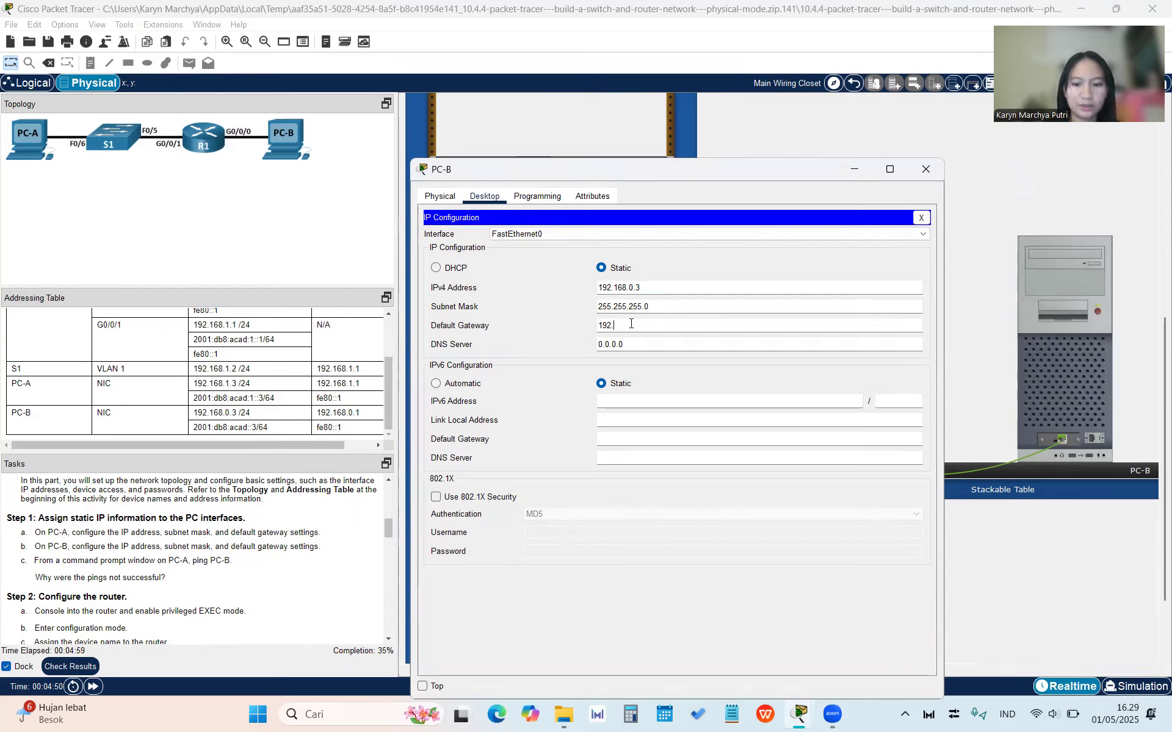
{"action": "key", "text": "BackSpace"}
{"action": "key", "text": "BackSpace"}
{"action": "type", "text": "68.0"}
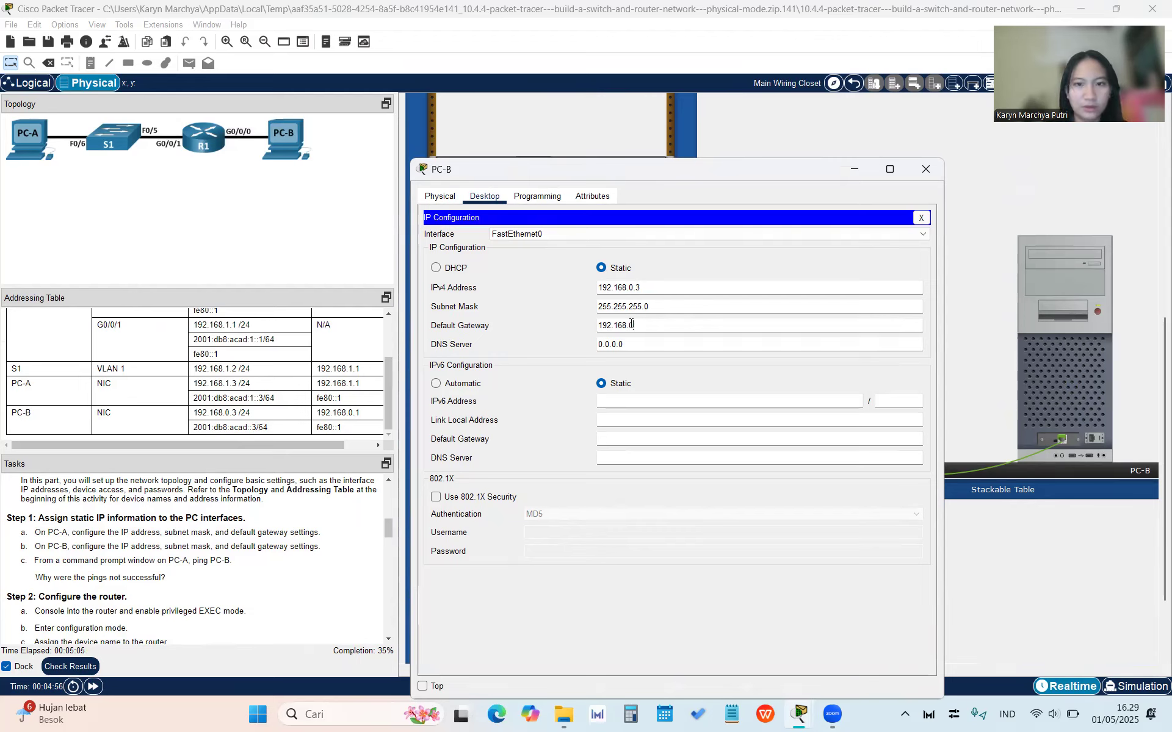
{"action": "type", "text": ".1"}
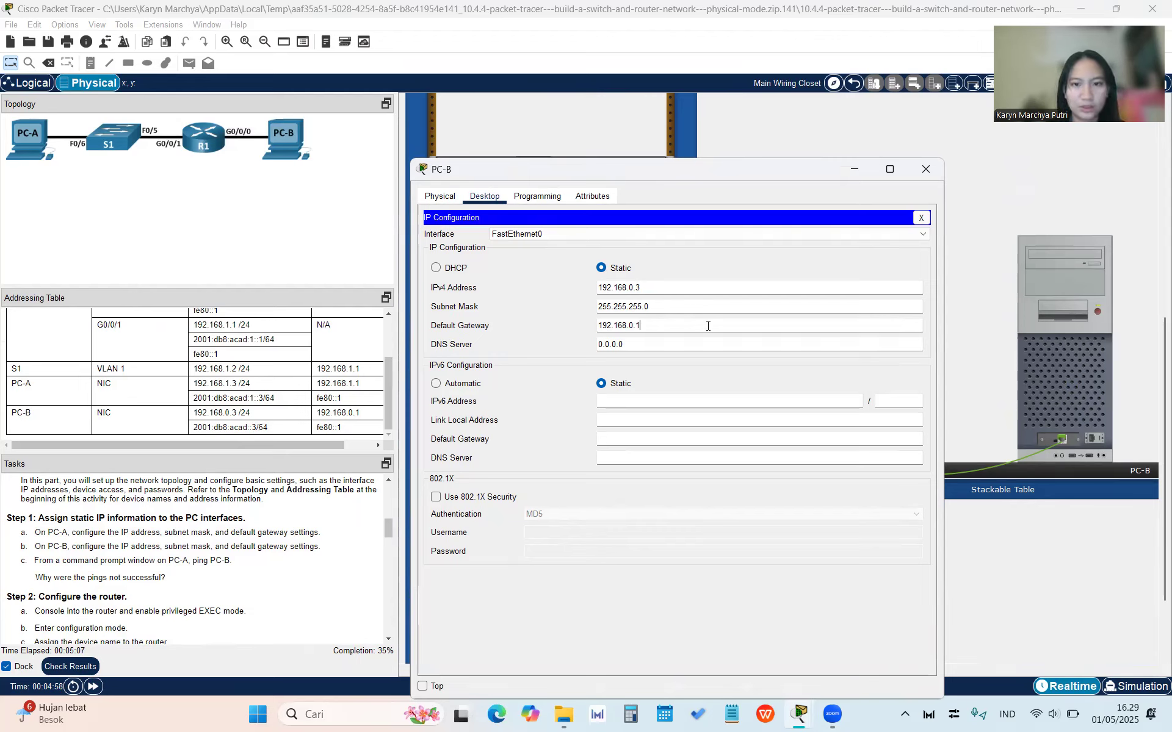
Set PC-B's static IPv6 address to 2001:db8:acad::3 with prefix length 64 and gateway fe80::1, and close its configuration window.
{"action": "left_click", "coordinate": [607, 401]}
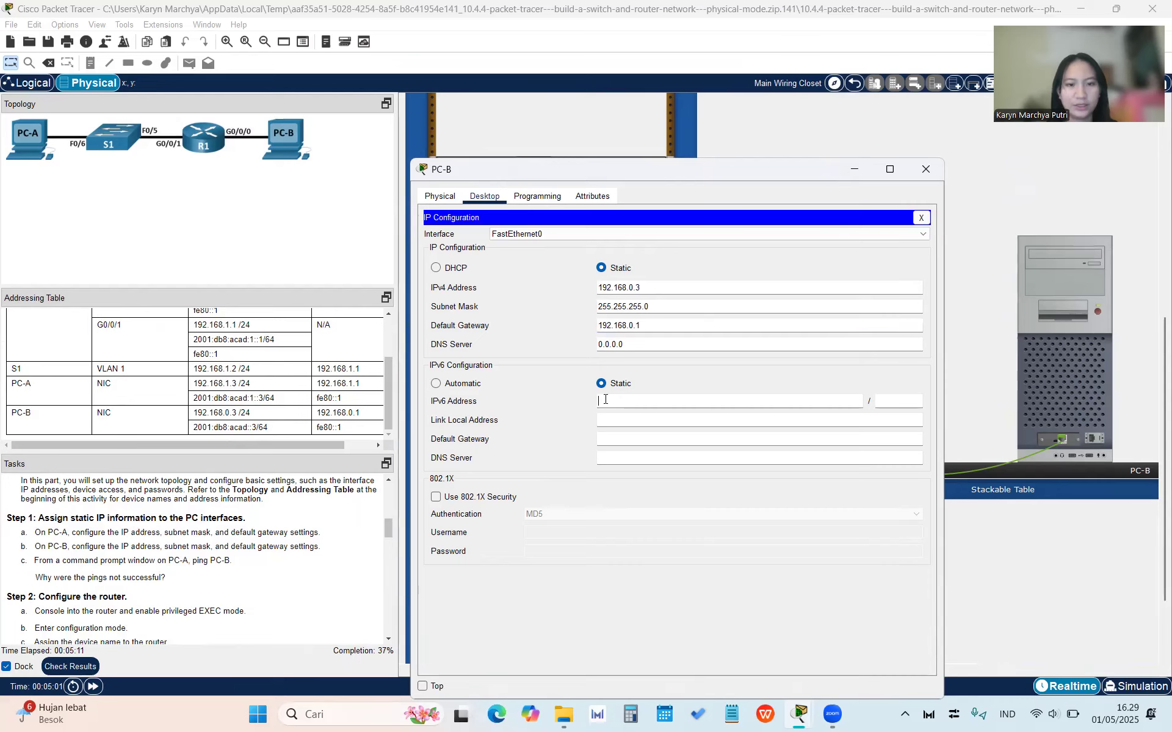
{"action": "type", "text": "2001"}
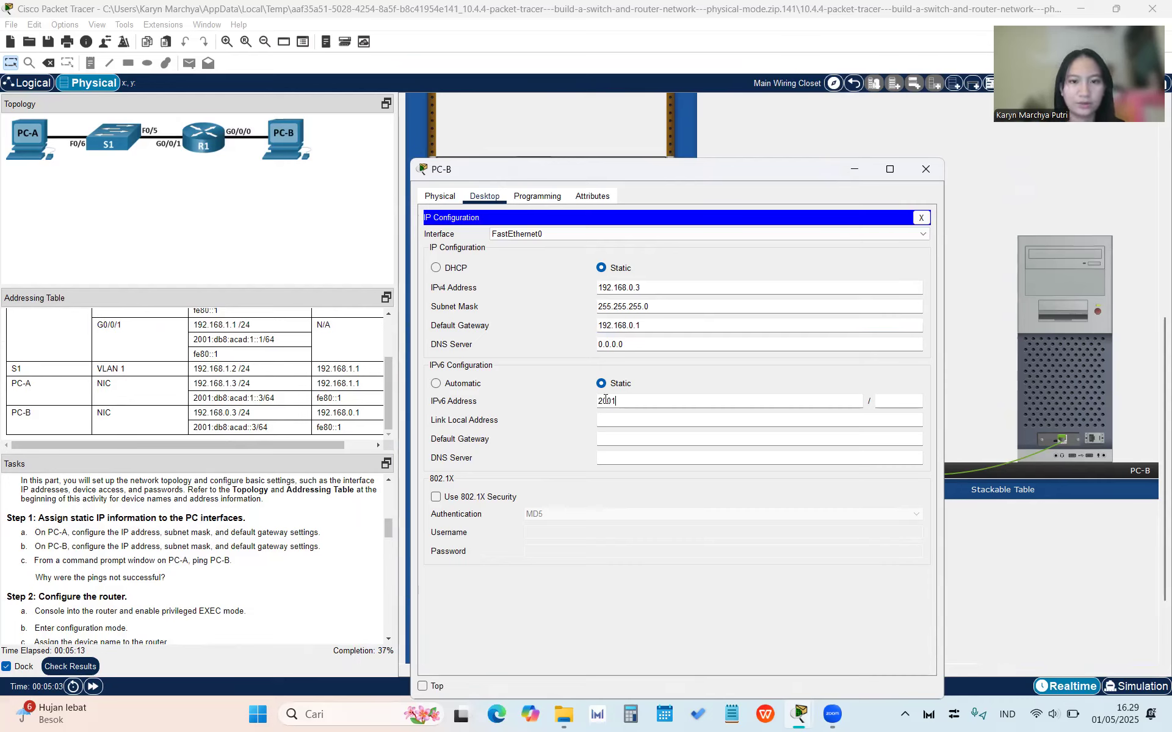
{"action": "type", "text": ":db8:acad::3"}
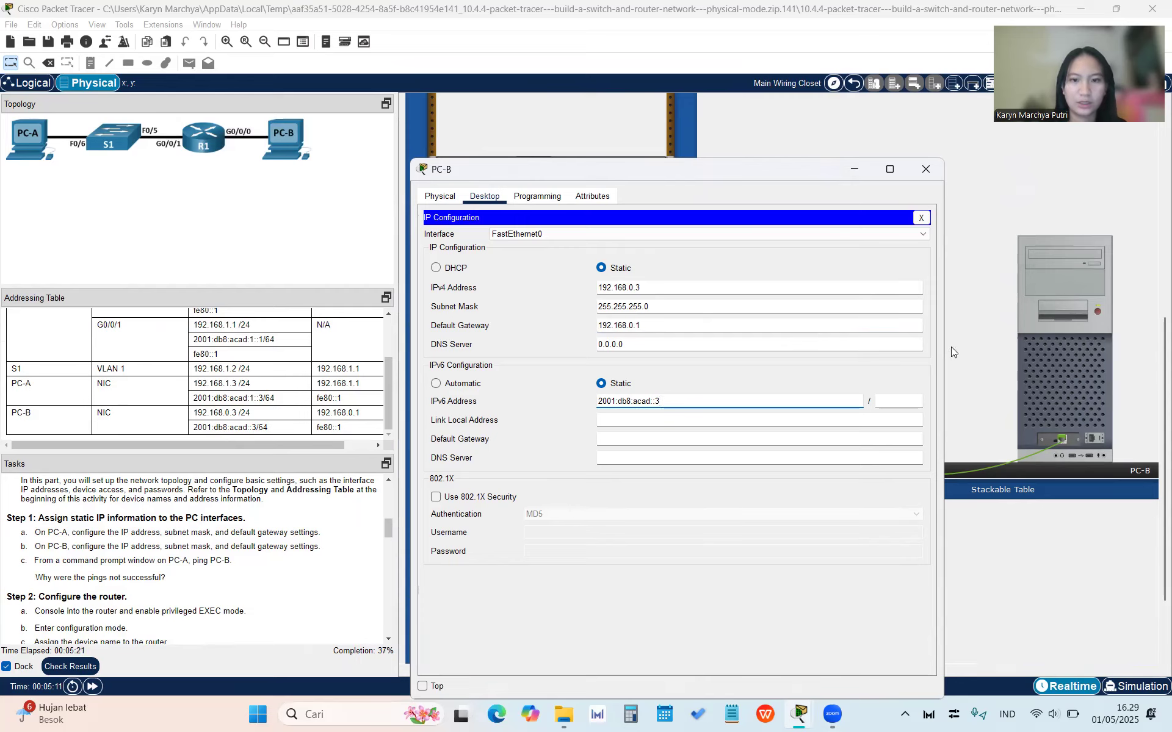
{"action": "left_click", "coordinate": [899, 401]}
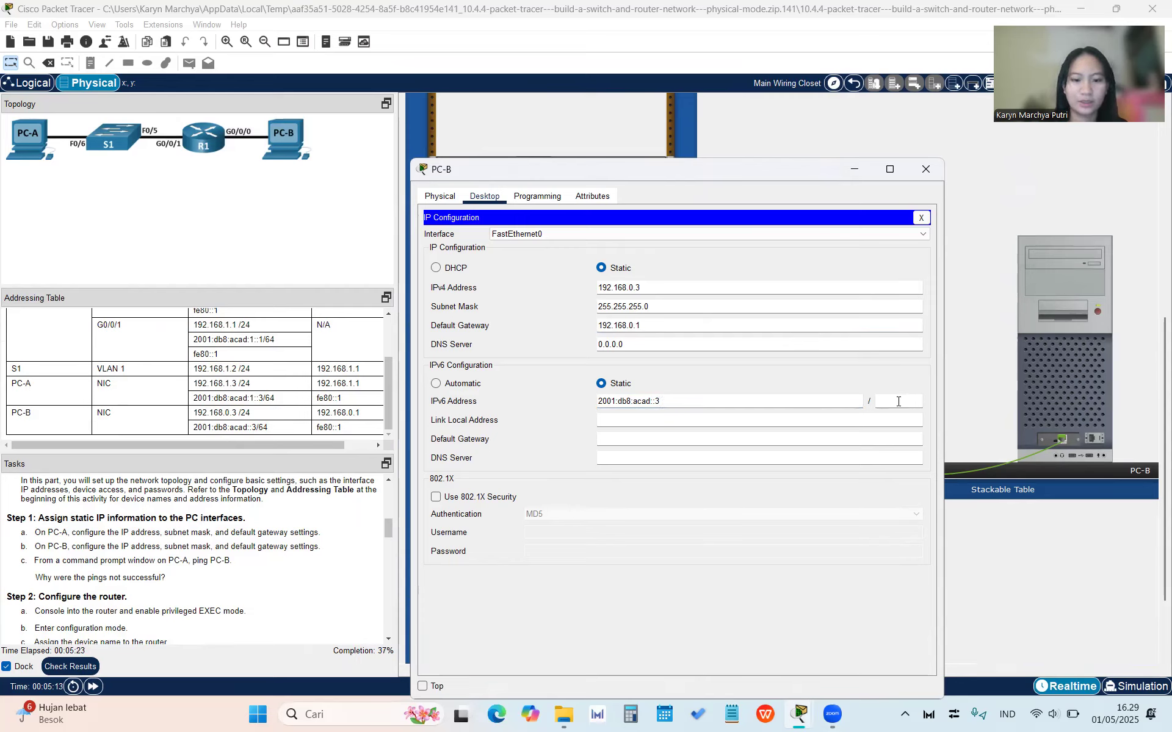
{"action": "type", "text": "64"}
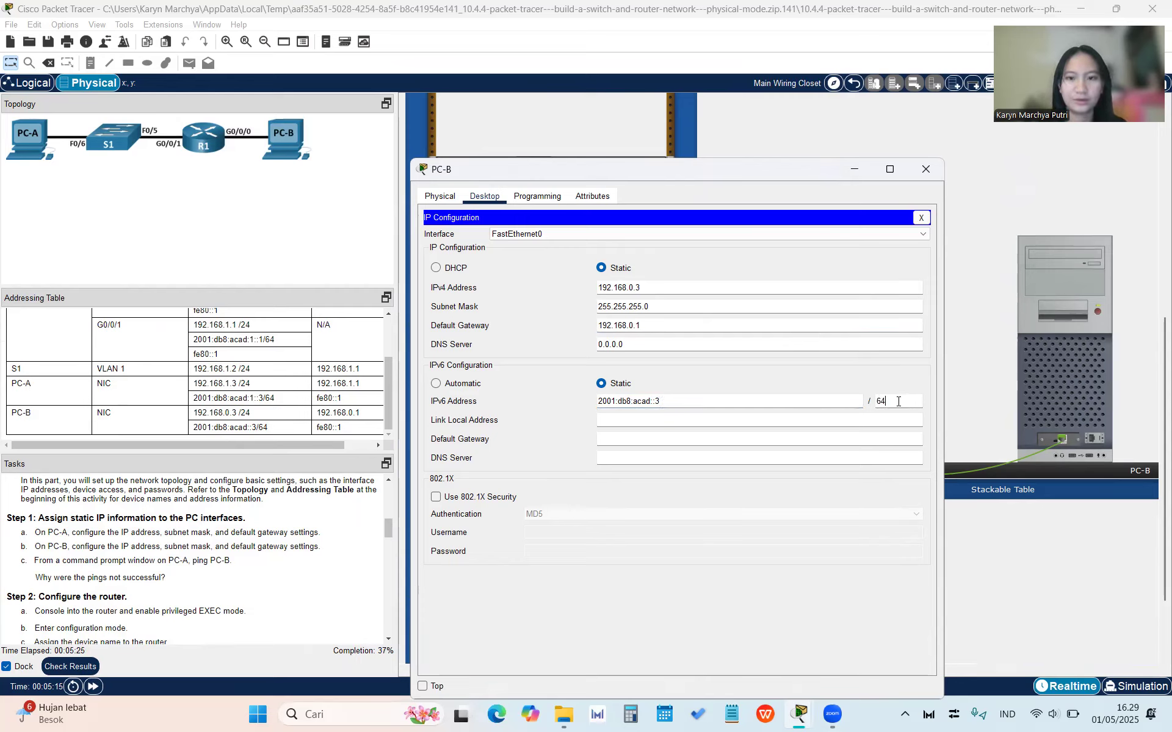
{"action": "left_click", "coordinate": [717, 438]}
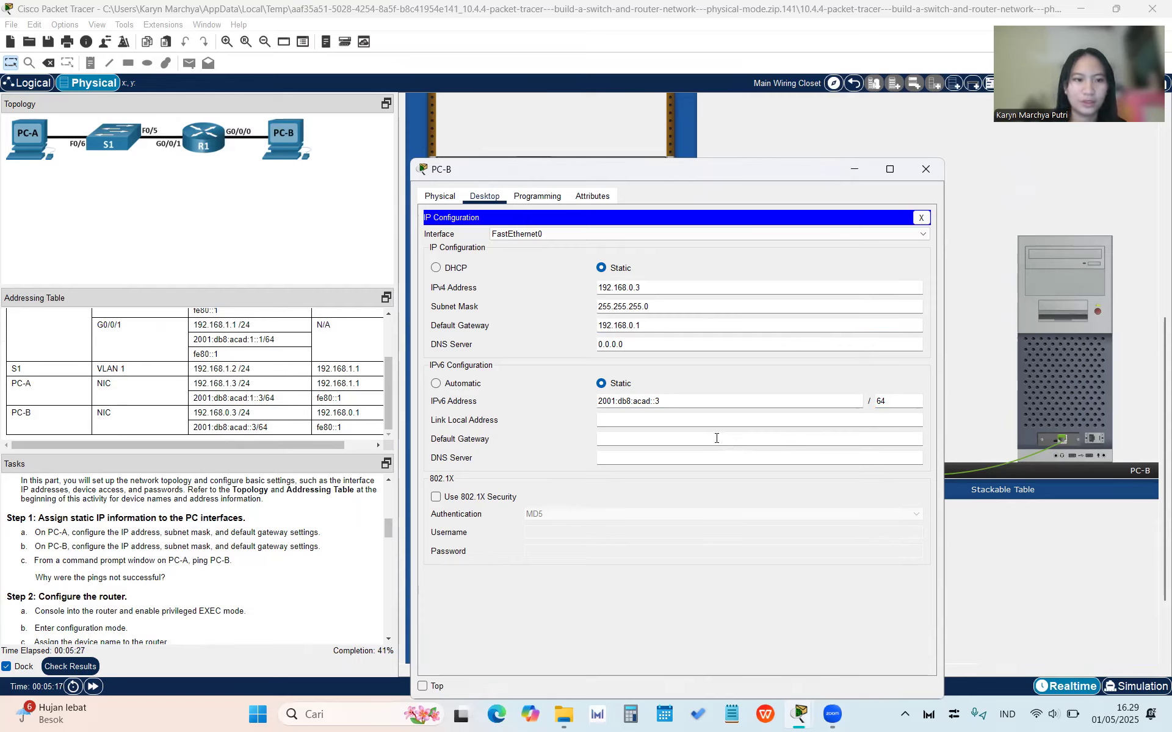
{"action": "type", "text": "fe"}
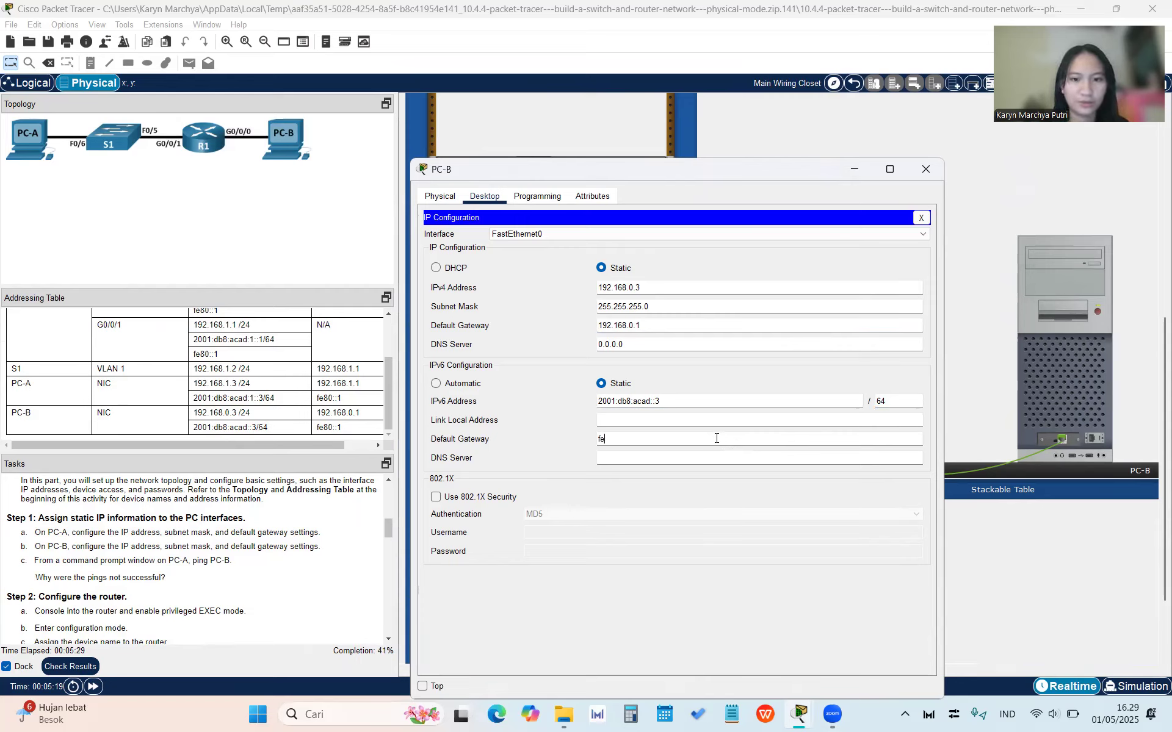
{"action": "type", "text": "80::1"}
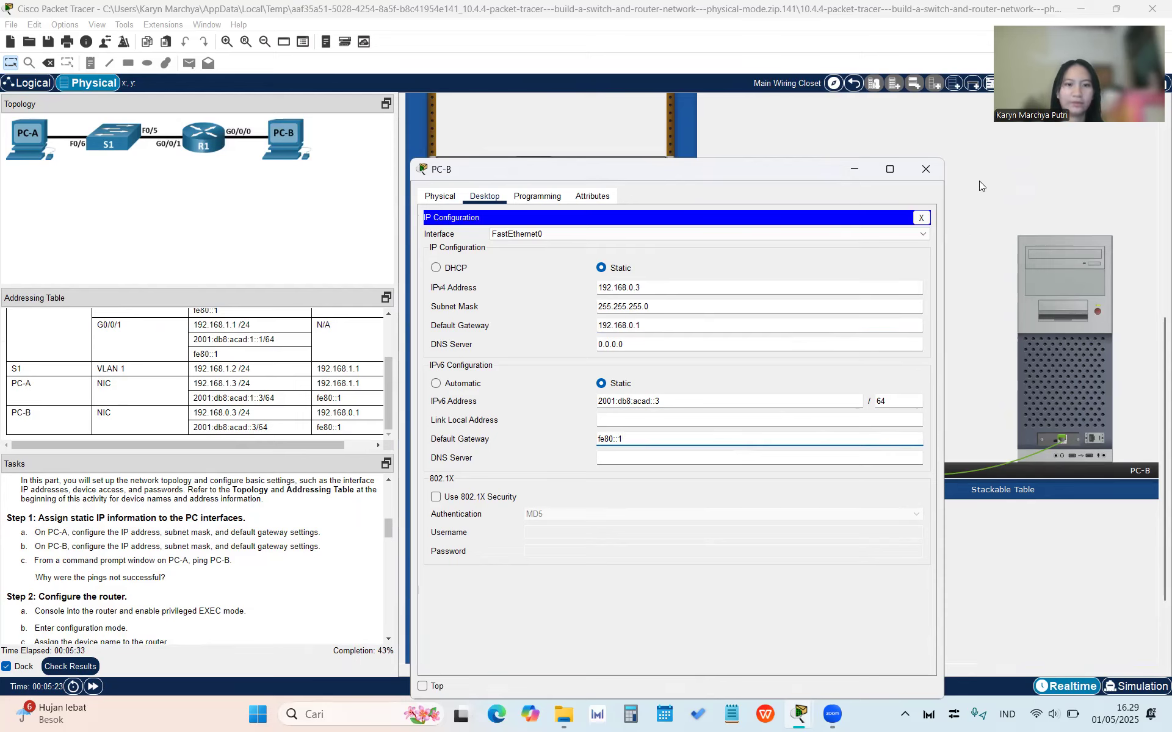
{"action": "left_click", "coordinate": [925, 172]}
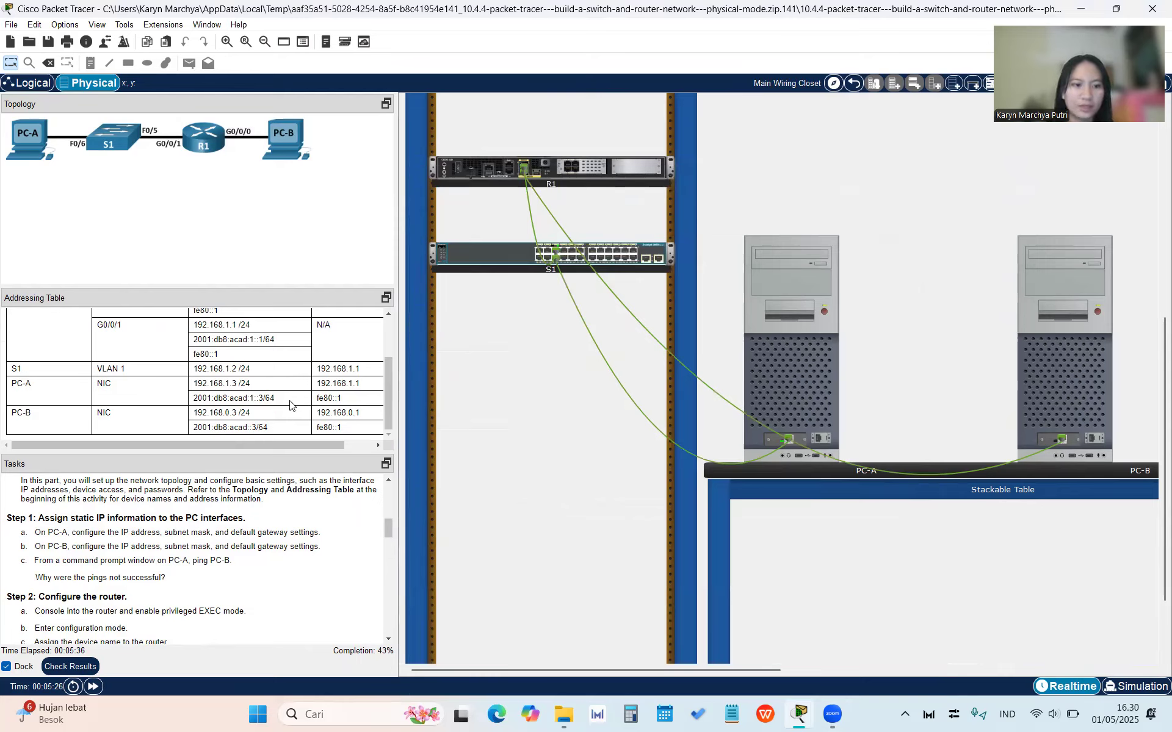
Open a Command Prompt on PC-A for the ping test to PC-B.
{"action": "scroll", "coordinate": [267, 557], "scroll_direction": "down", "scroll_amount": 1}
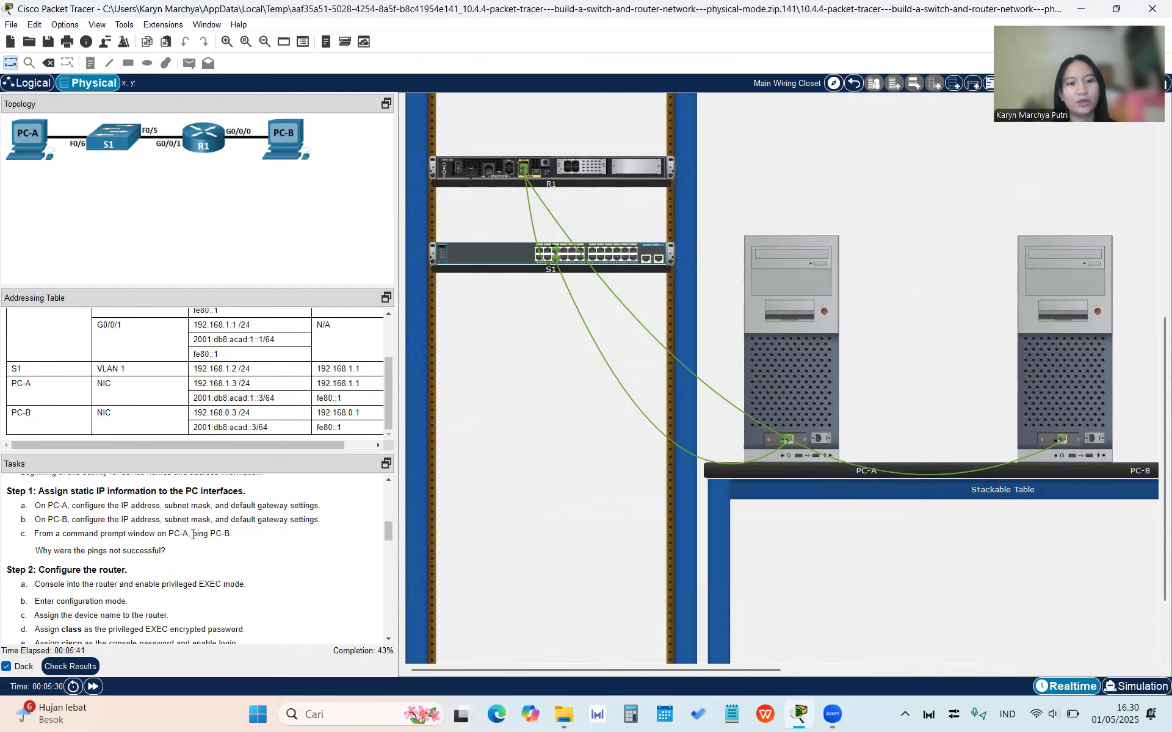
{"action": "left_click", "coordinate": [792, 369]}
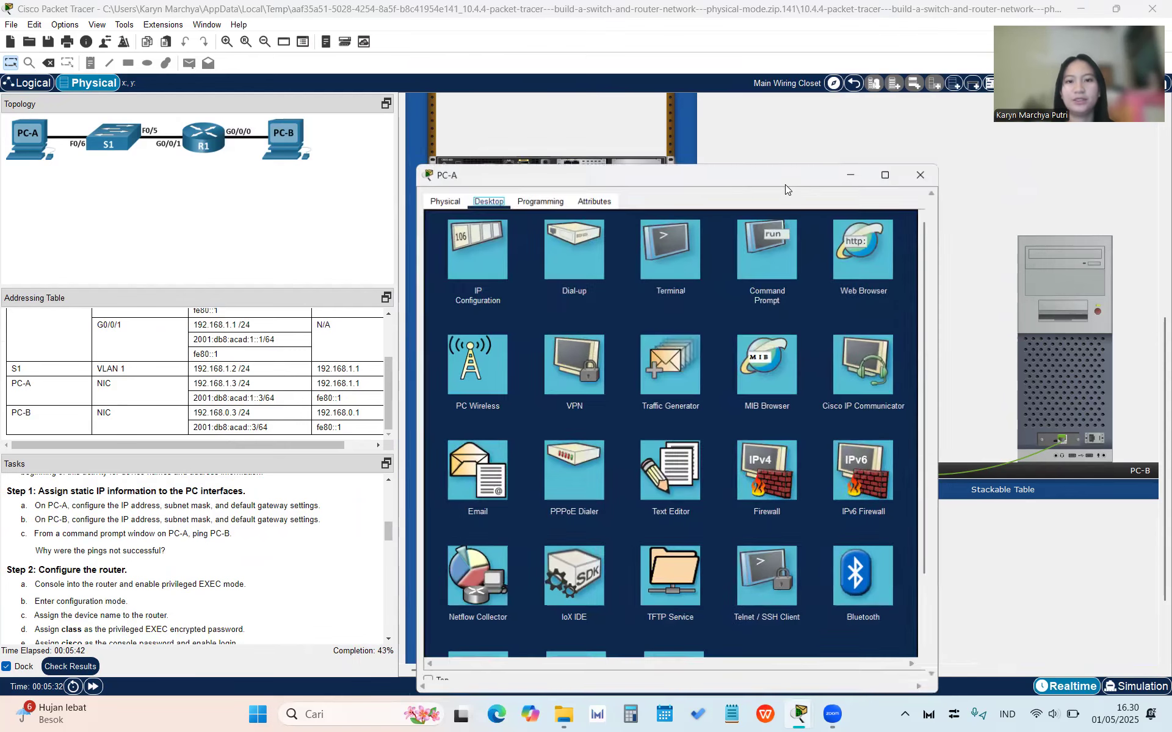
{"action": "left_click", "coordinate": [771, 247]}
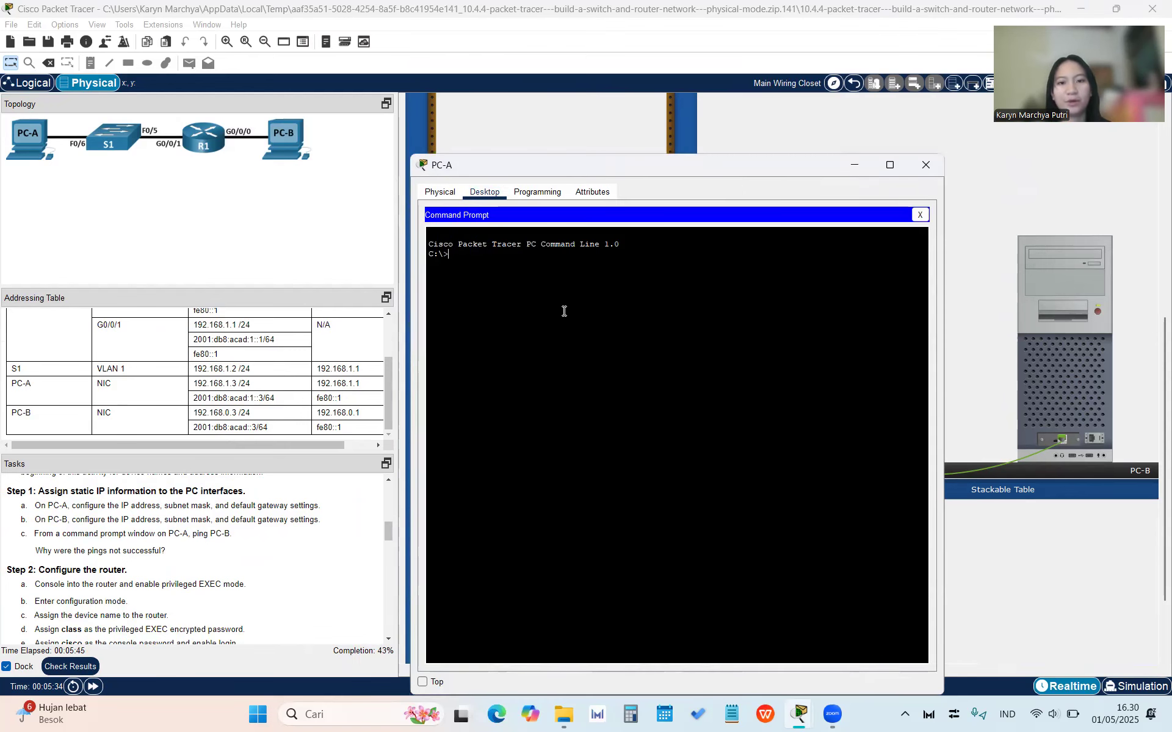
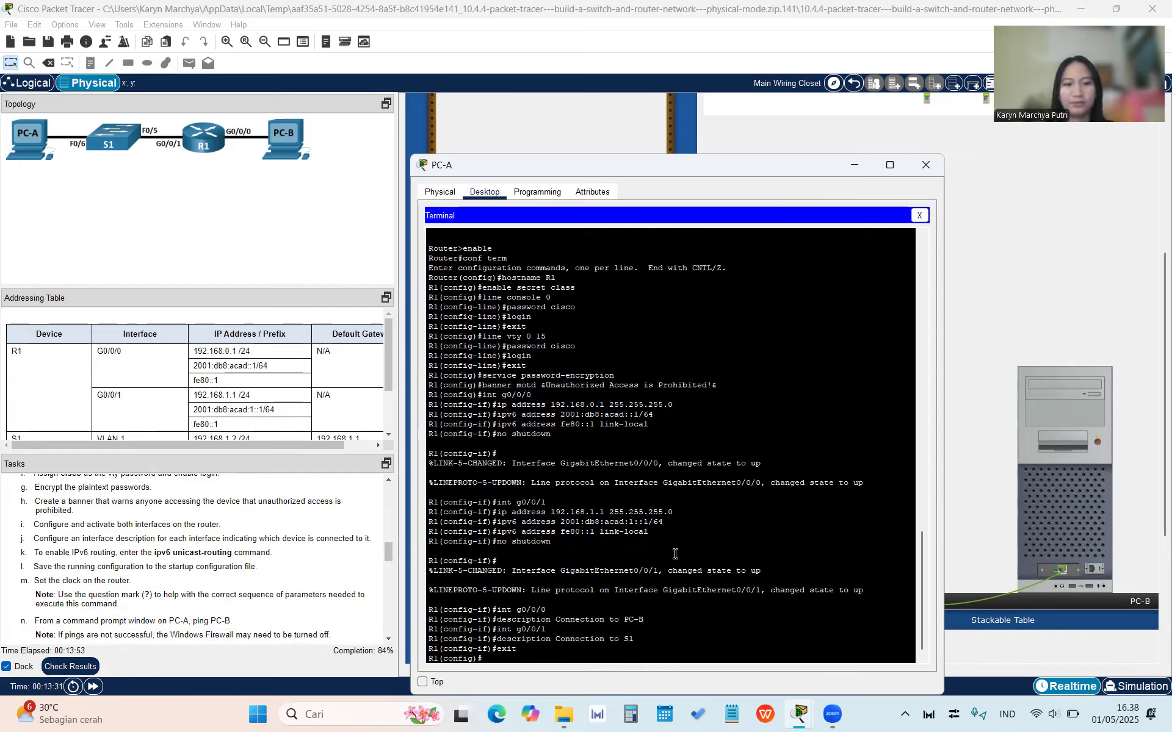
Enable IPv6 routing on router R1 with the ipv6 unicast-routing command in global configuration mode.
{"action": "type", "text": "ipv6 unicast"}
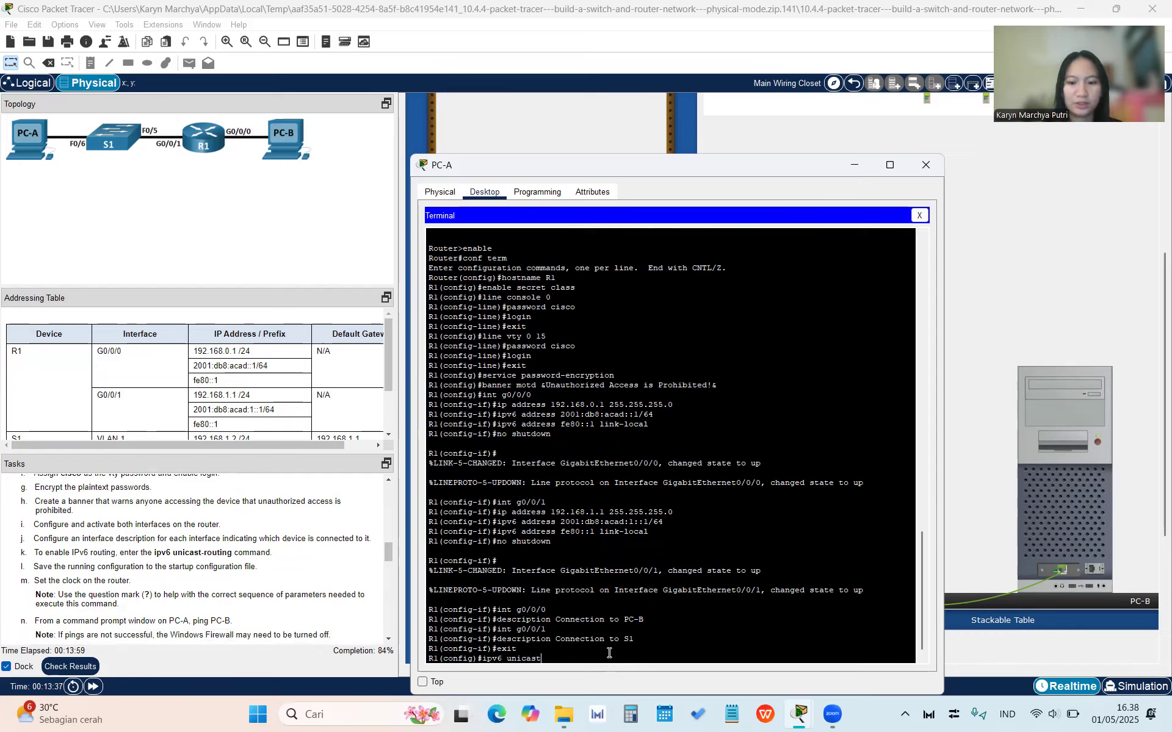
{"action": "type", "text": "-routi"}
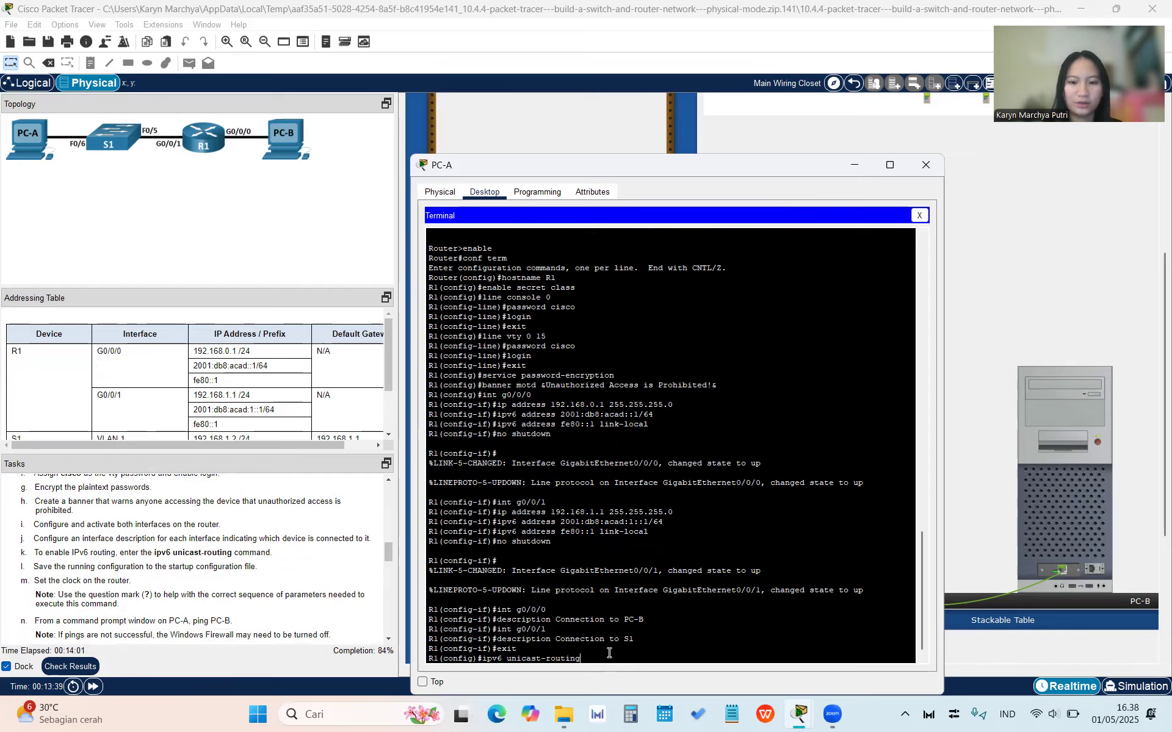
{"action": "type", "text": "ng"}
{"action": "key", "text": "Return"}
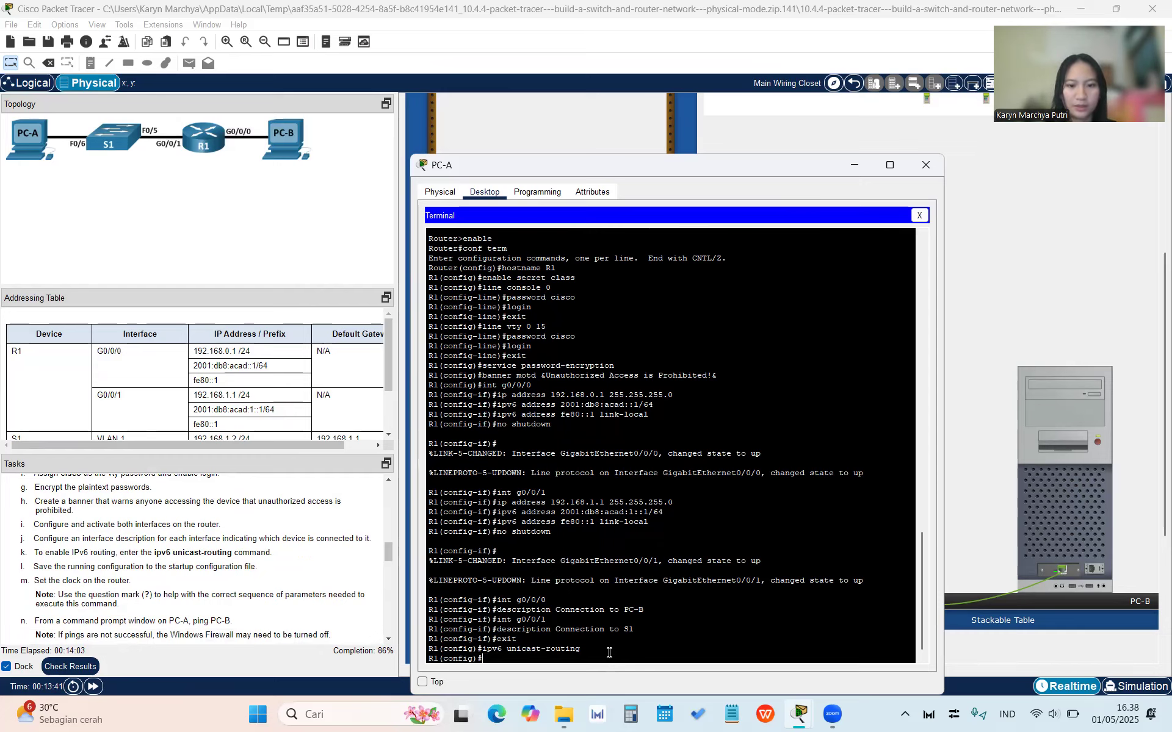
Leave configuration mode on R1 and save the running configuration to startup-config.
{"action": "type", "text": "end"}
{"action": "key", "text": "Return"}
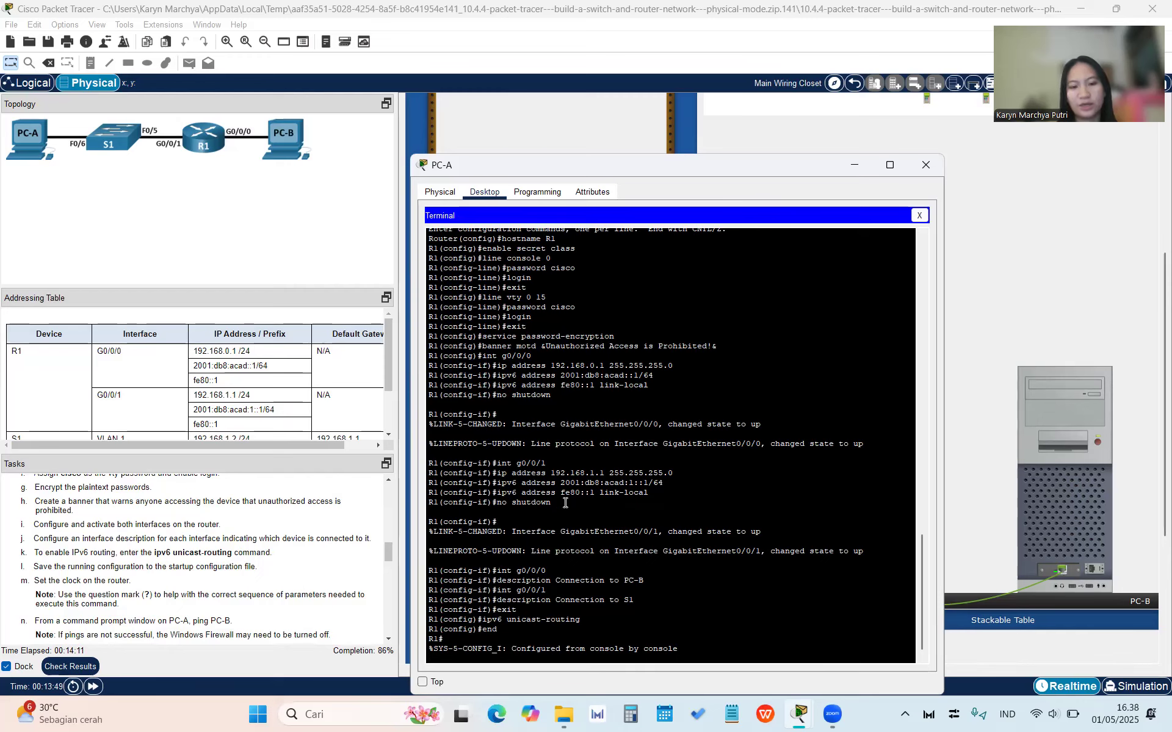
{"action": "key", "text": "Return"}
{"action": "type", "text": "copy running-config startup-config"}
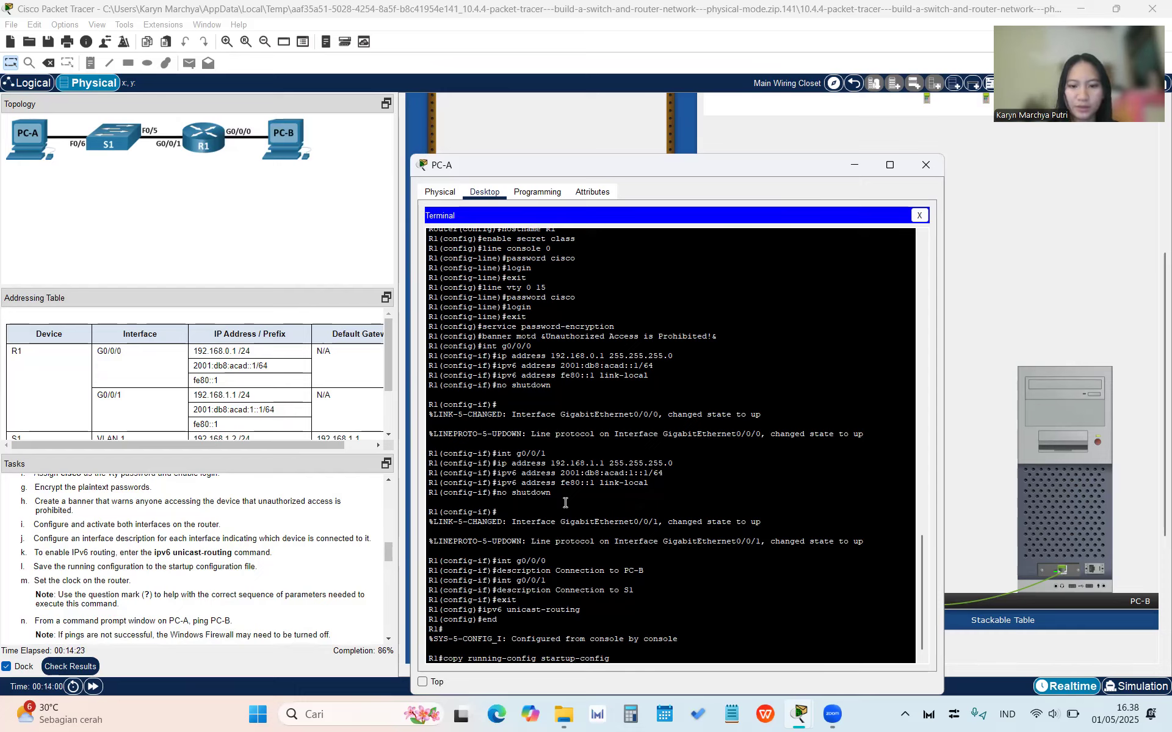
{"action": "key", "text": "Return"}
{"action": "key", "text": "Return"}
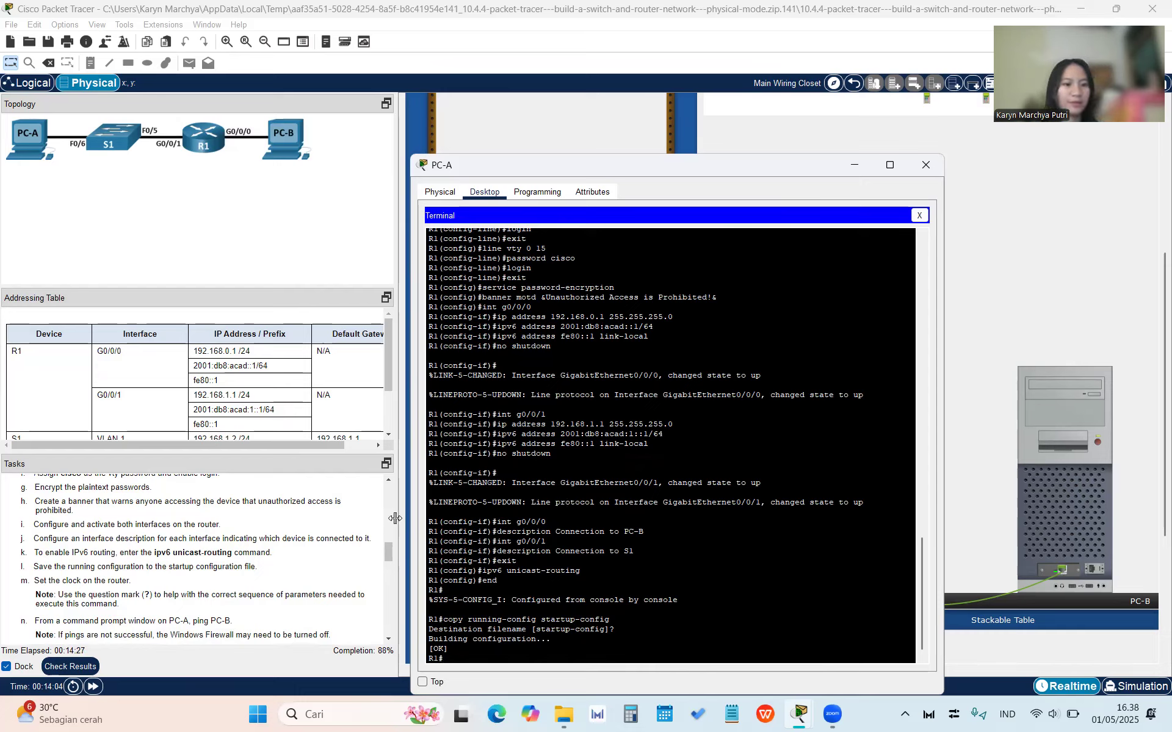
Set R1's clock to 16:39:25 1 May 2025, checking the clock set parameters with the built-in help.
{"action": "scroll", "coordinate": [272, 548], "scroll_direction": "down", "scroll_amount": 1}
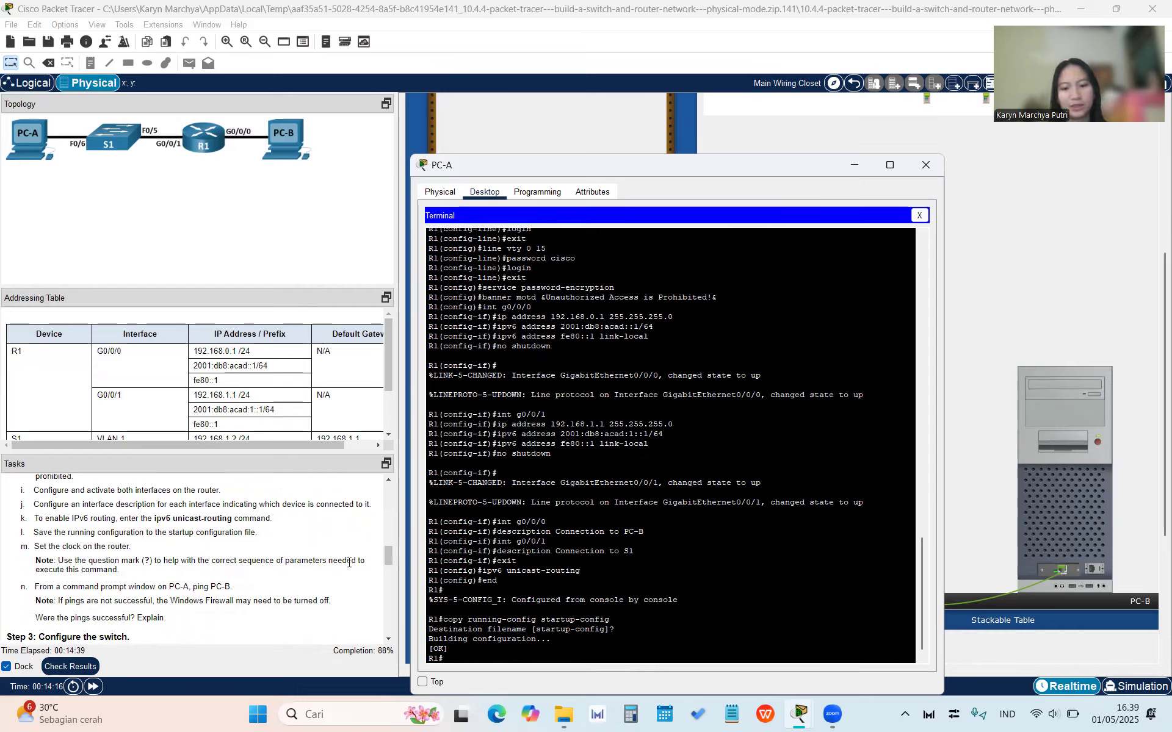
{"action": "type", "text": "los"}
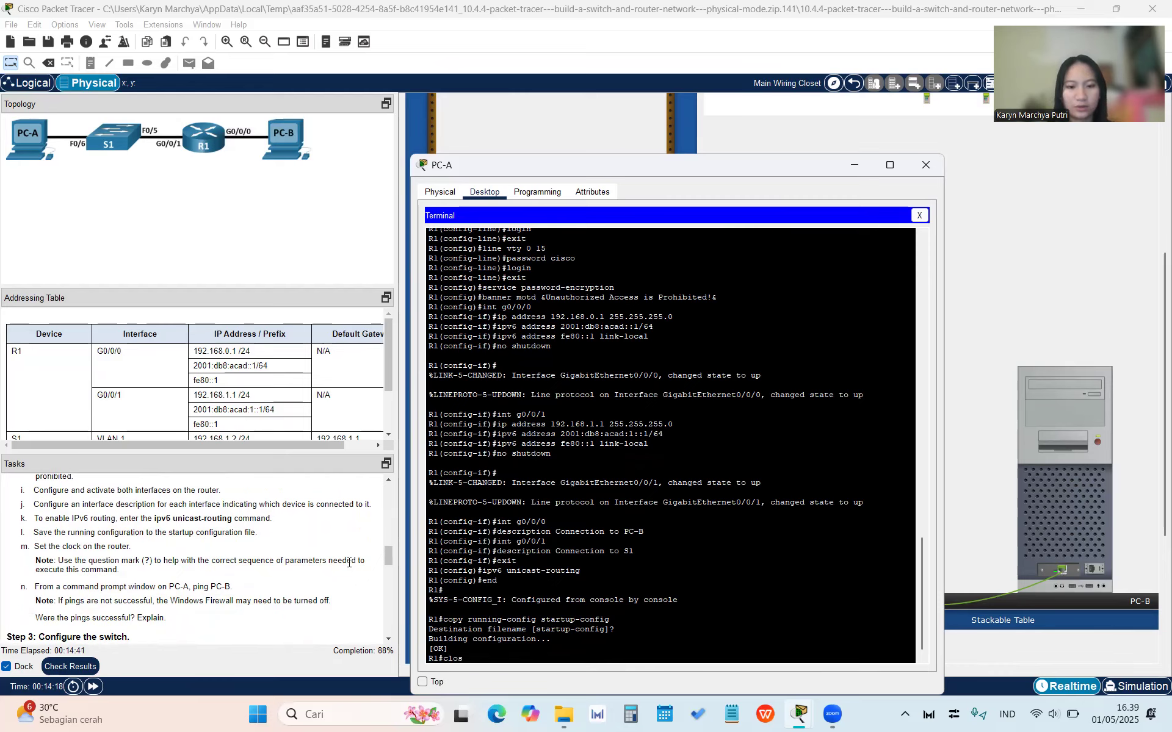
{"action": "type", "text": "k set ?"}
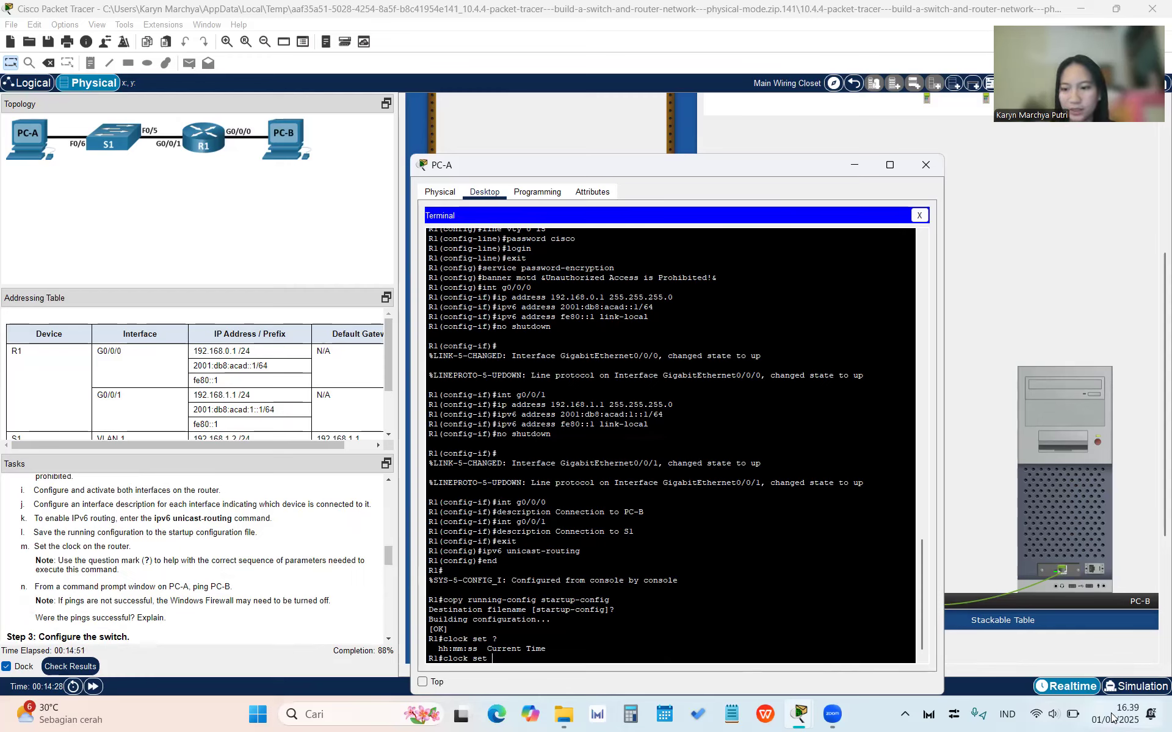
{"action": "type", "text": "16:39"}
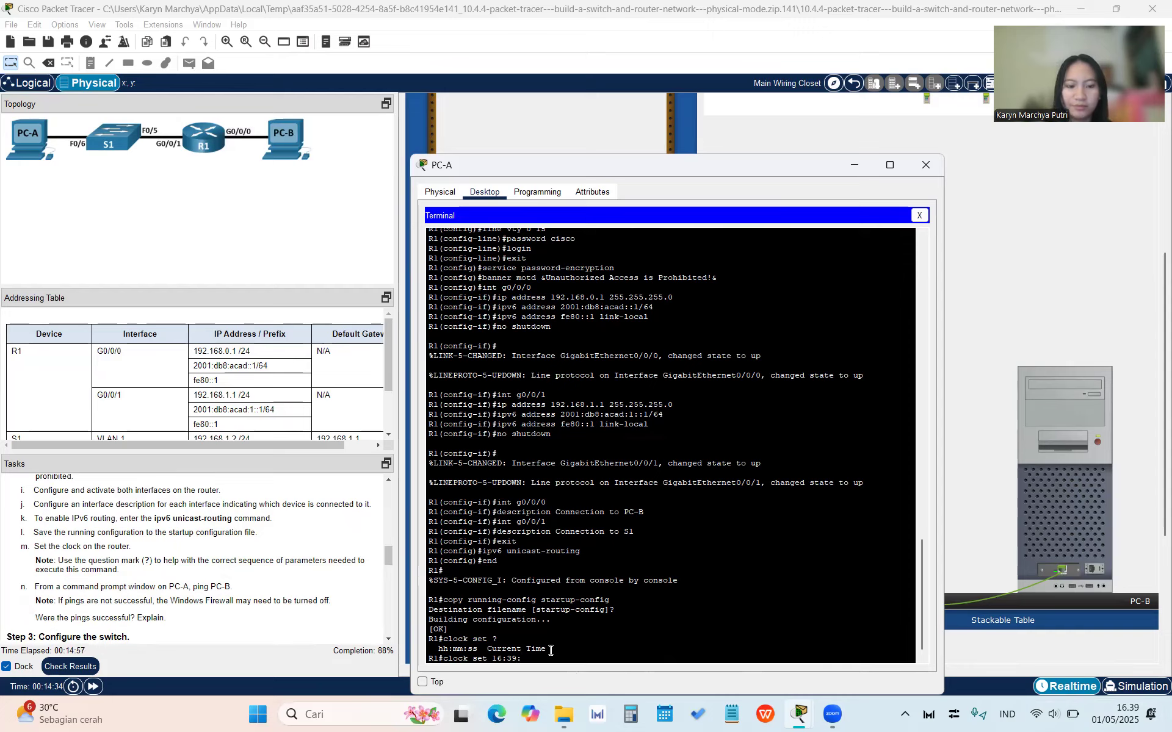
{"action": "type", "text": ":25"}
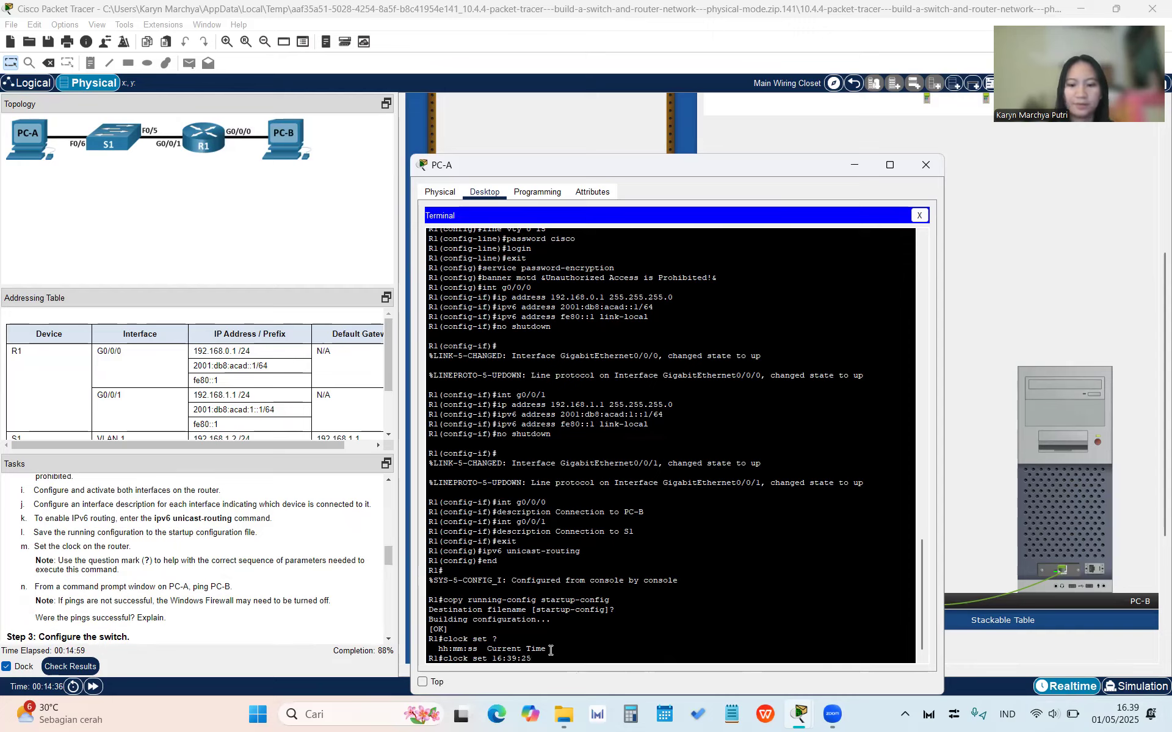
{"action": "type", "text": " ?"}
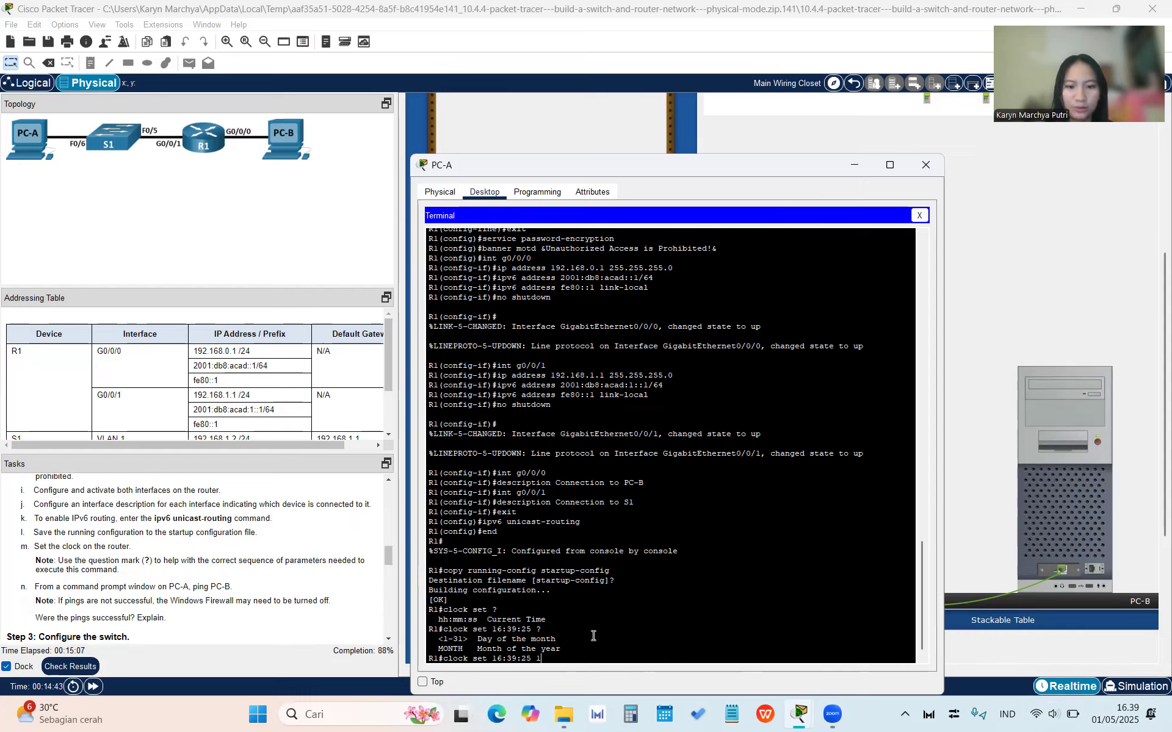
{"action": "type", "text": "?"}
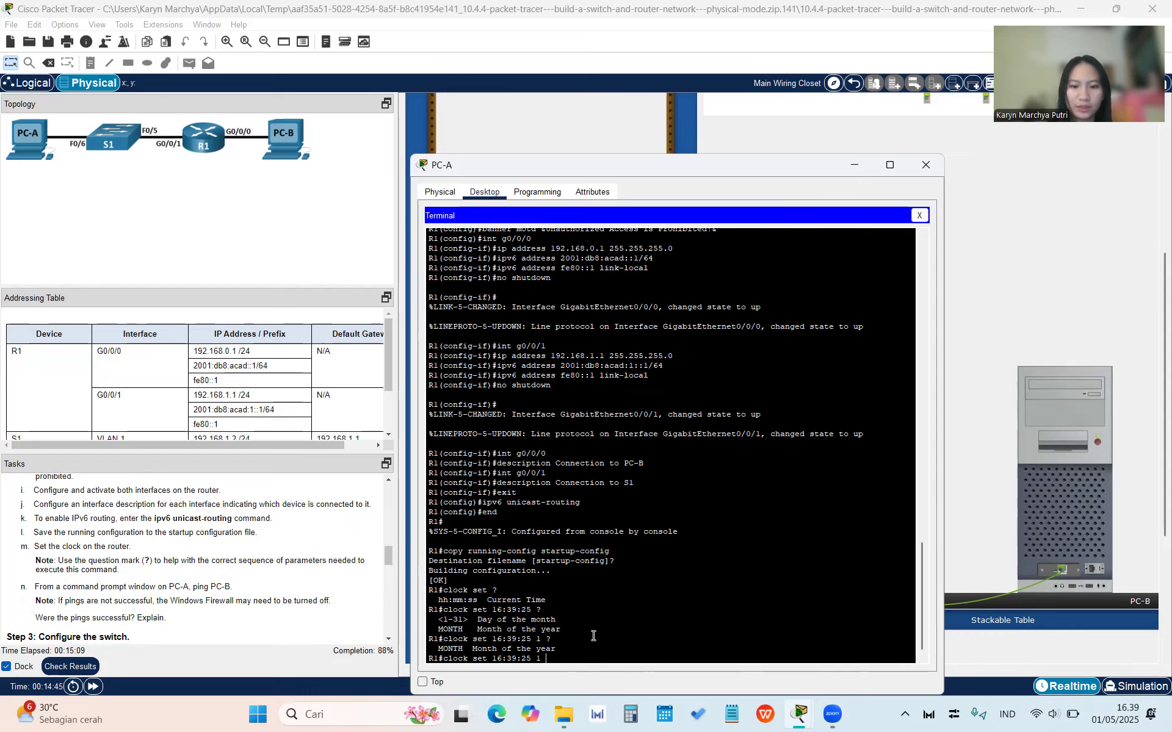
{"action": "type", "text": "MA"}
{"action": "key", "text": "BackSpace"}
{"action": "key", "text": "BackSpace"}
{"action": "type", "text": "ay ?"}
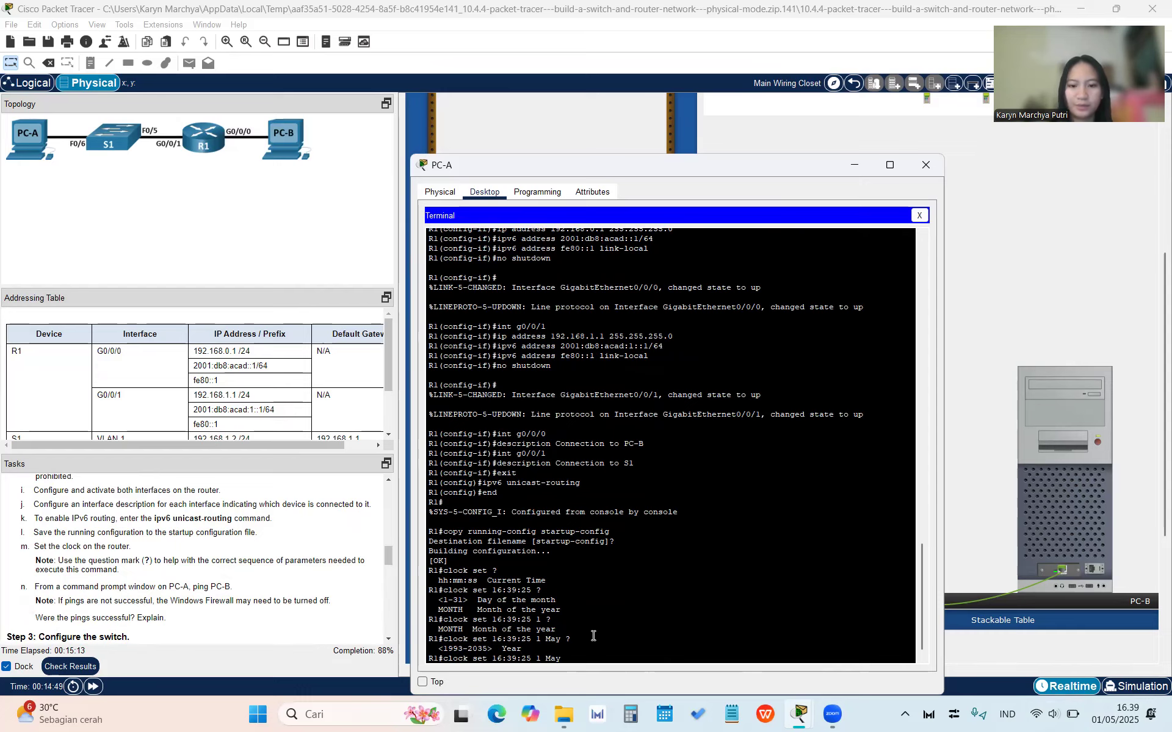
{"action": "type", "text": "2025"}
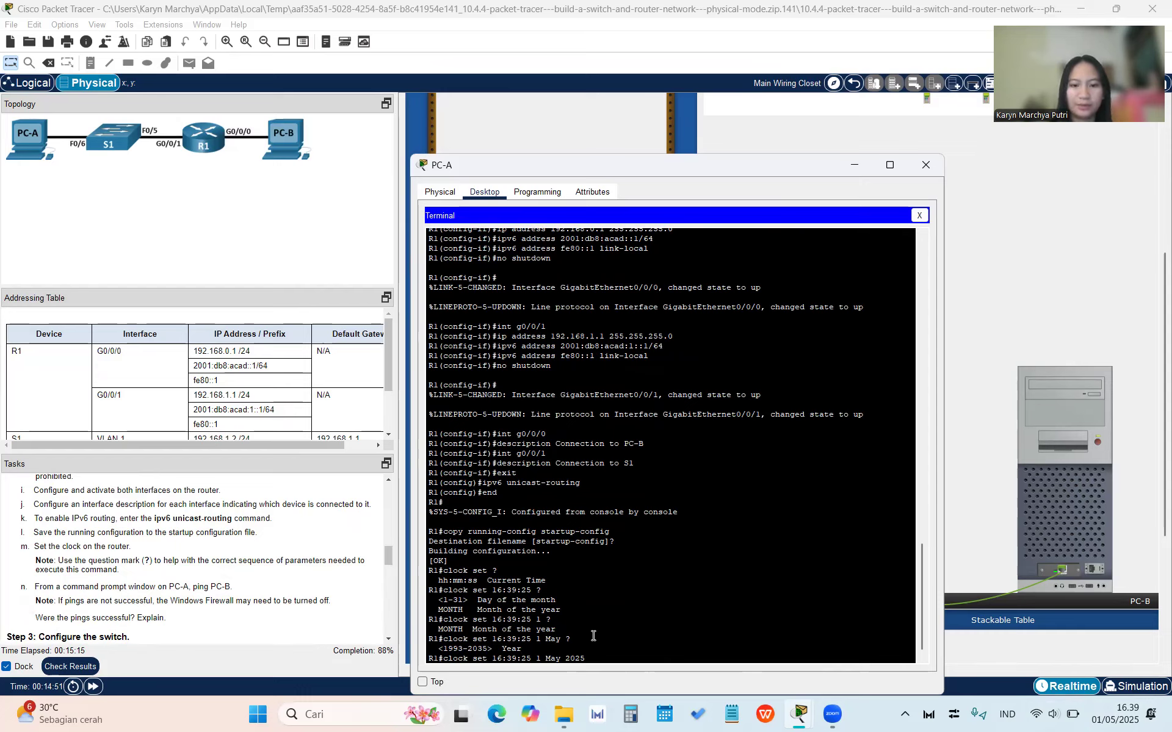
{"action": "key", "text": "Return"}
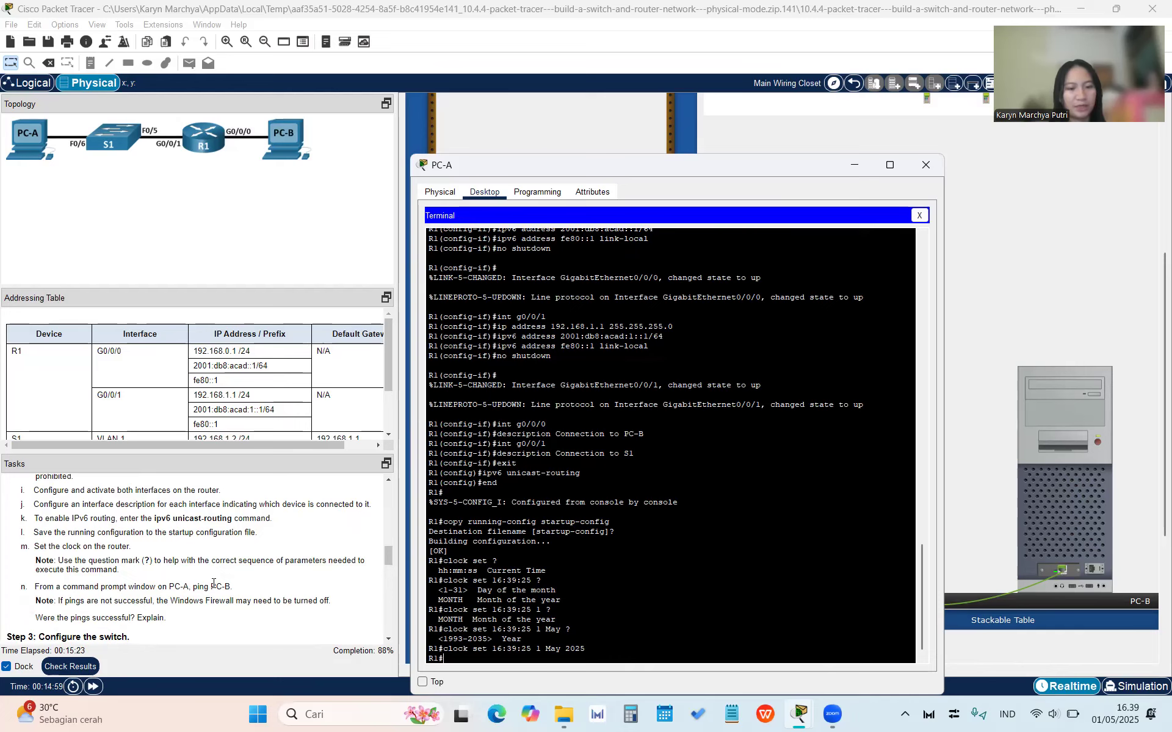
Ping PC-B at 192.168.0.3 from a Command Prompt on PC-A.
{"action": "left_click", "coordinate": [926, 165]}
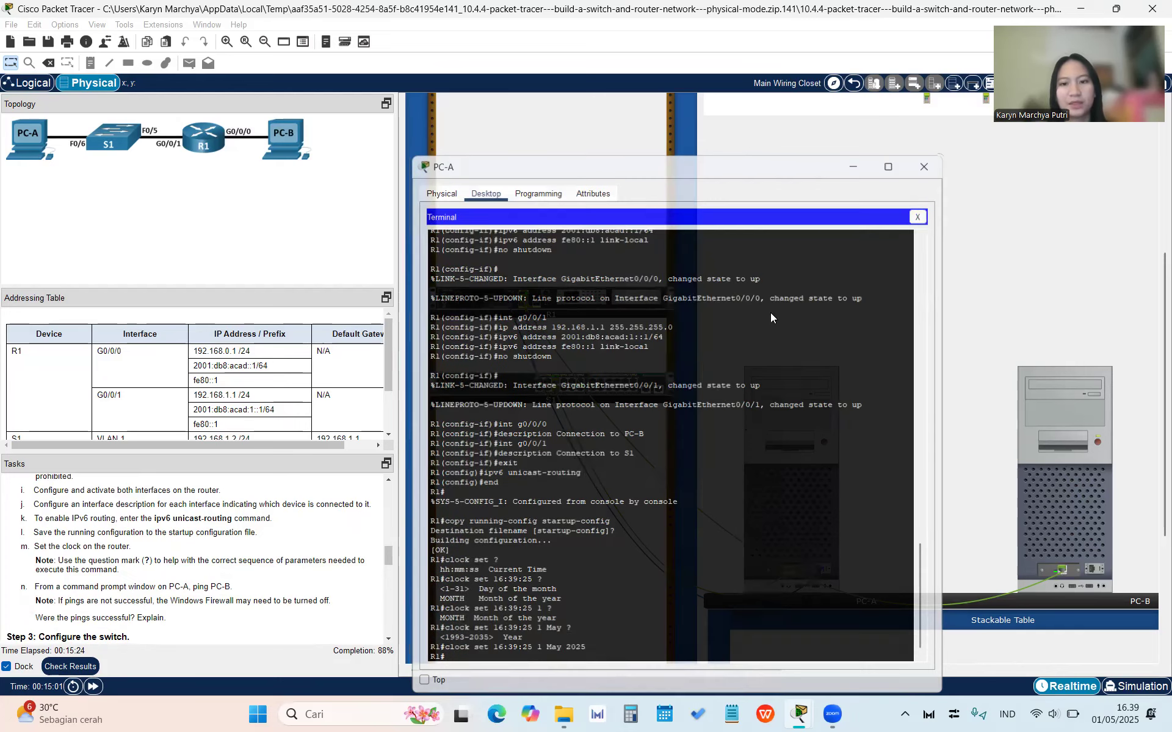
{"action": "left_click", "coordinate": [781, 365]}
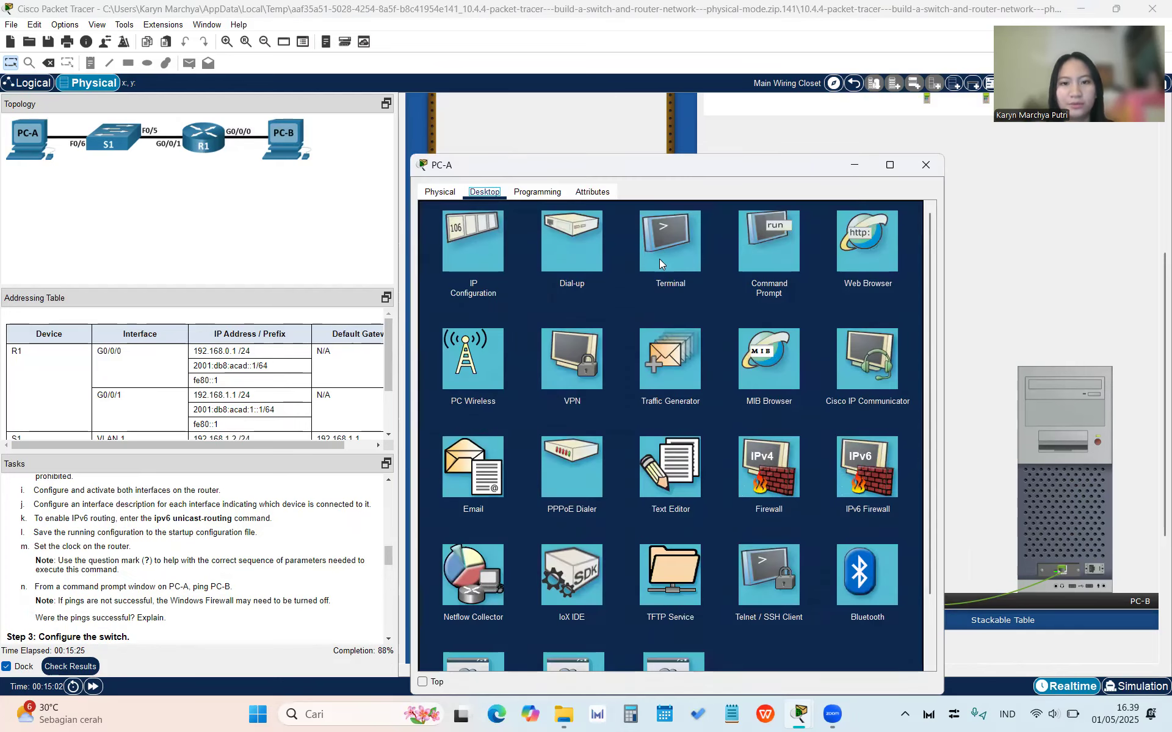
{"action": "left_click", "coordinate": [761, 251]}
{"action": "type", "text": "pi"}
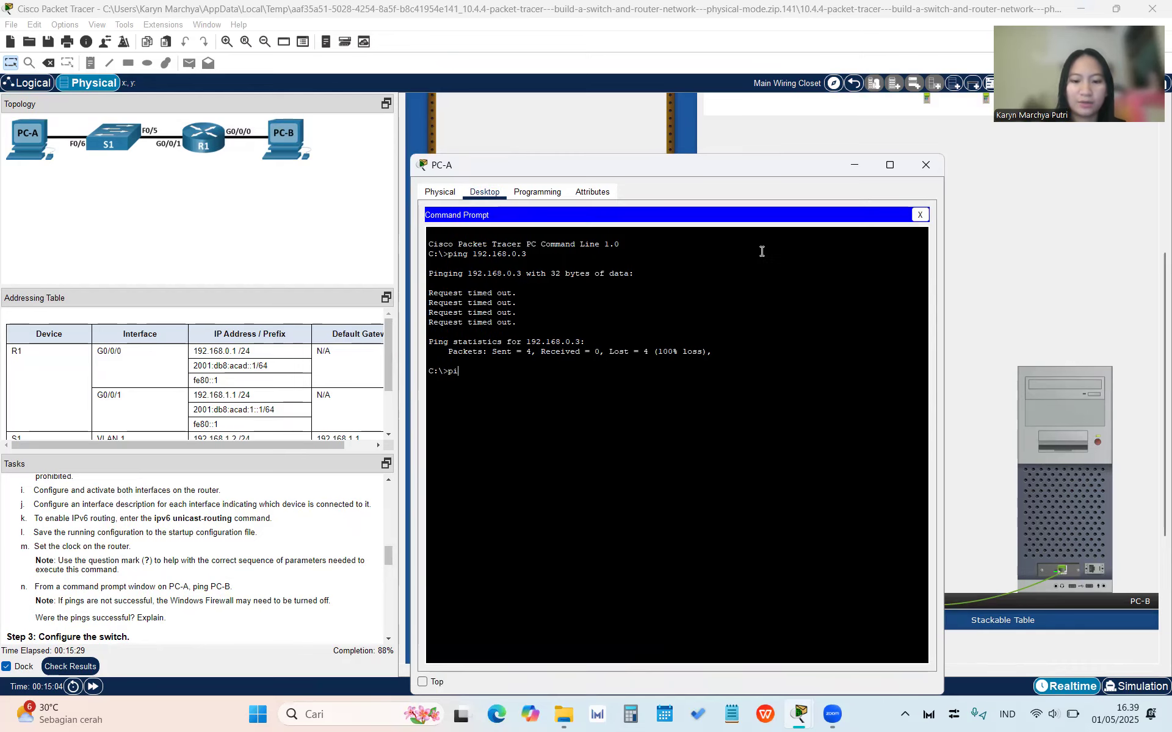
{"action": "type", "text": "ng 192.168.0.3"}
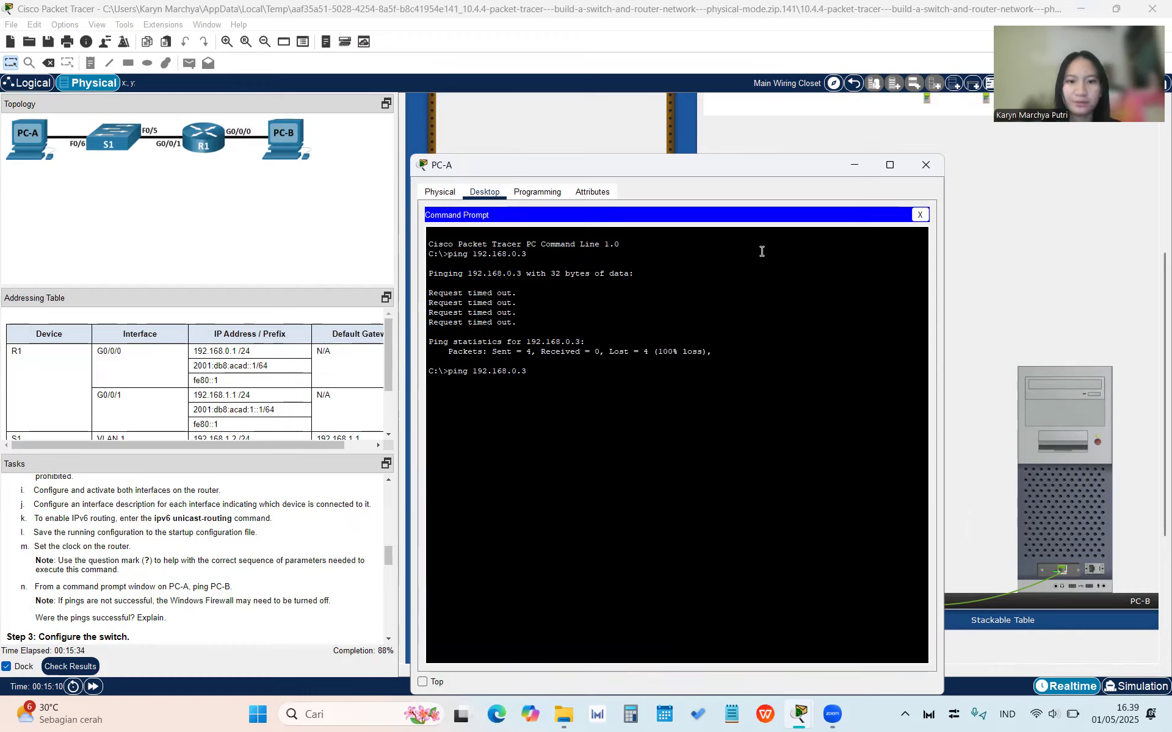
{"action": "key", "text": "Return"}
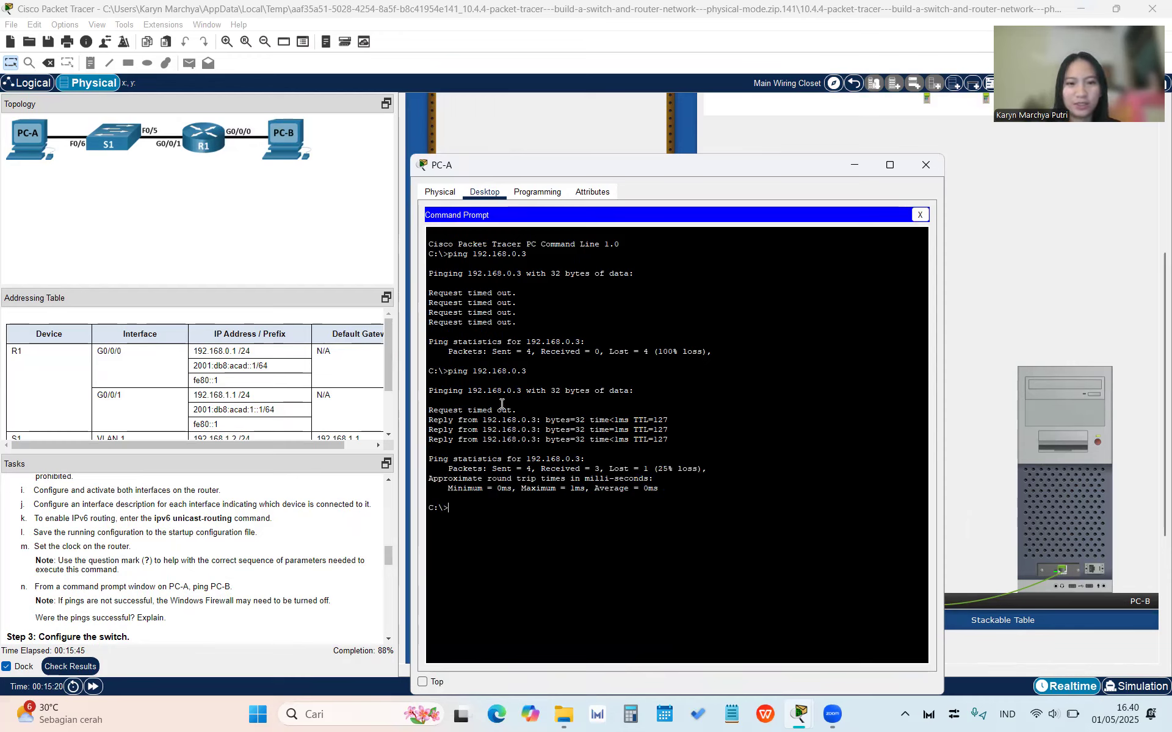
Repeat the ping to 192.168.0.3, examine its packet statistics, and close PC-A's window.
{"action": "type", "text": "pi"}
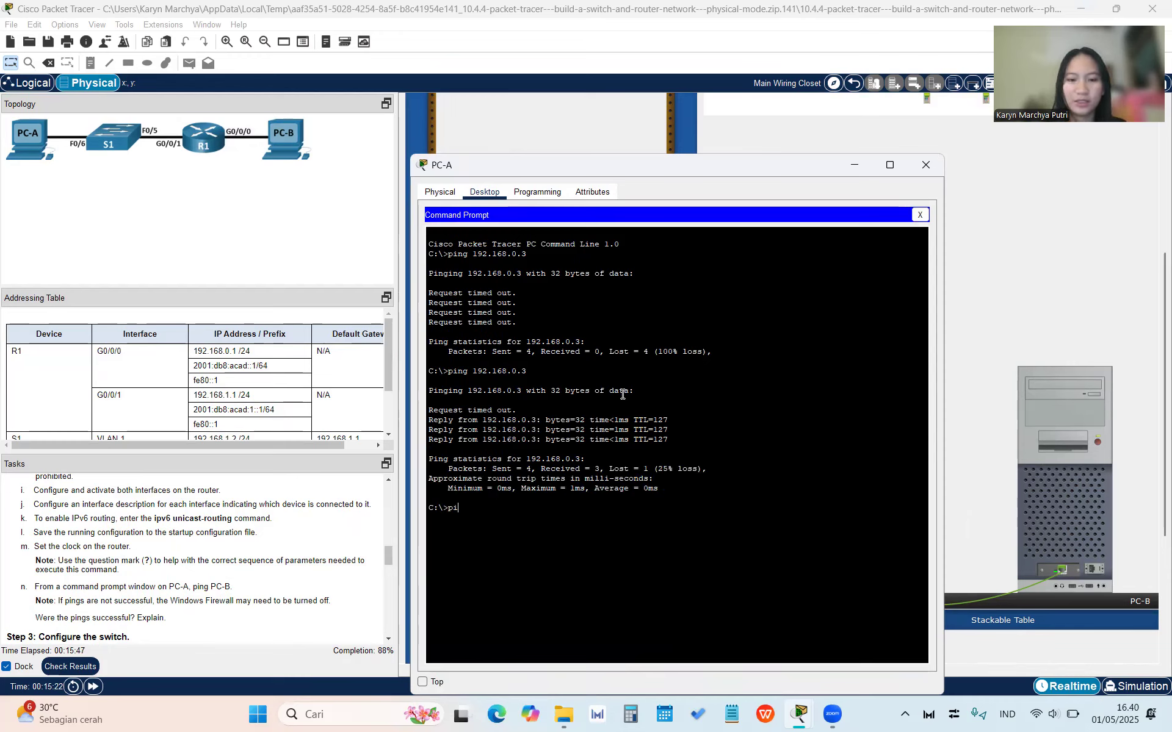
{"action": "type", "text": "ng 192.16"}
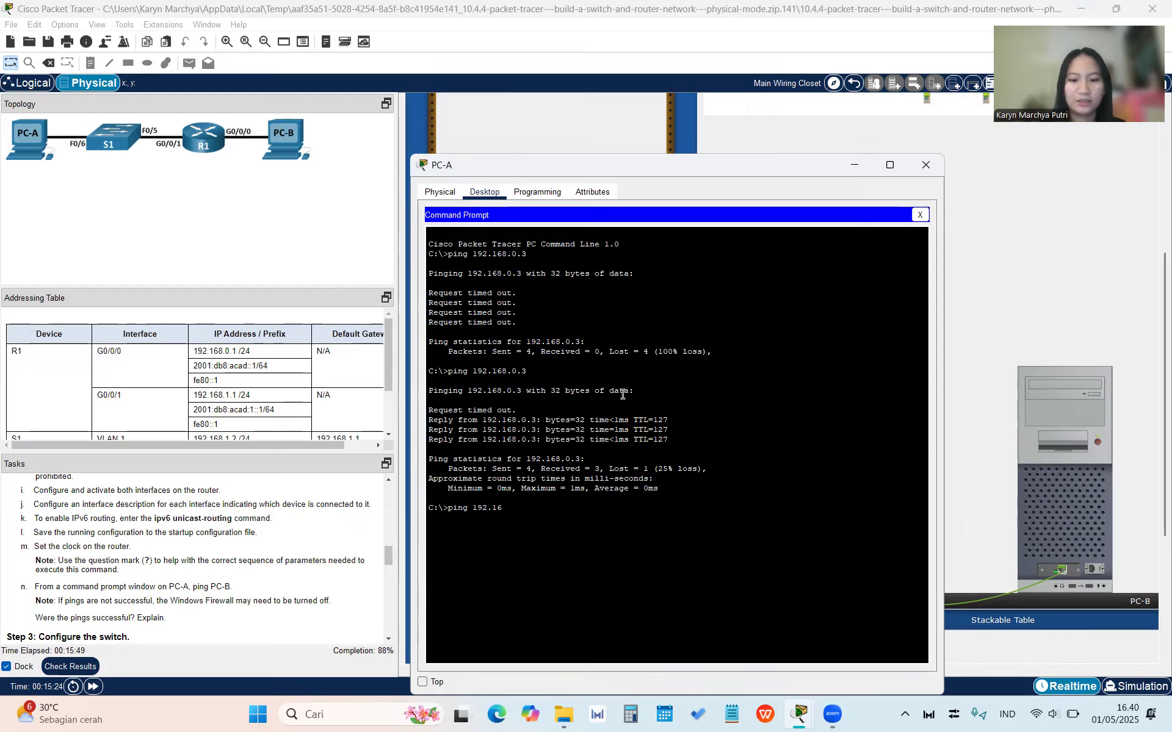
{"action": "type", "text": "8.0.3"}
{"action": "key", "text": "Return"}
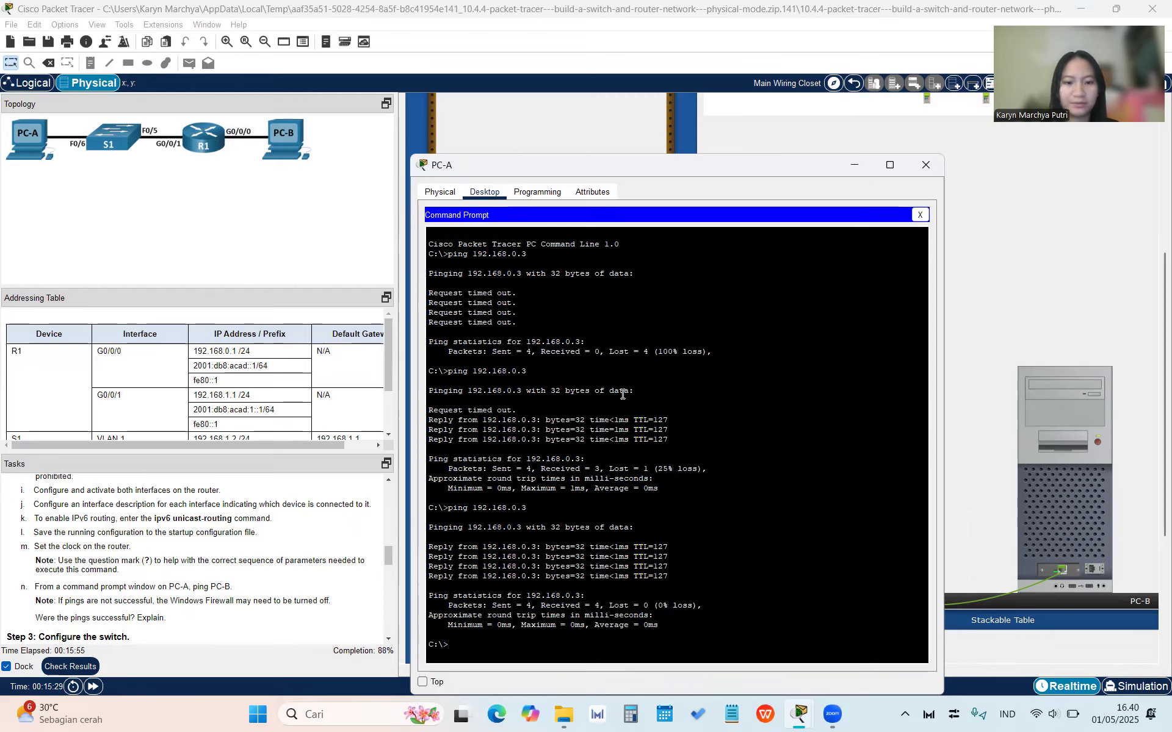
{"action": "left_click_drag", "start_coordinate": [446, 604], "coordinate": [703, 604]}
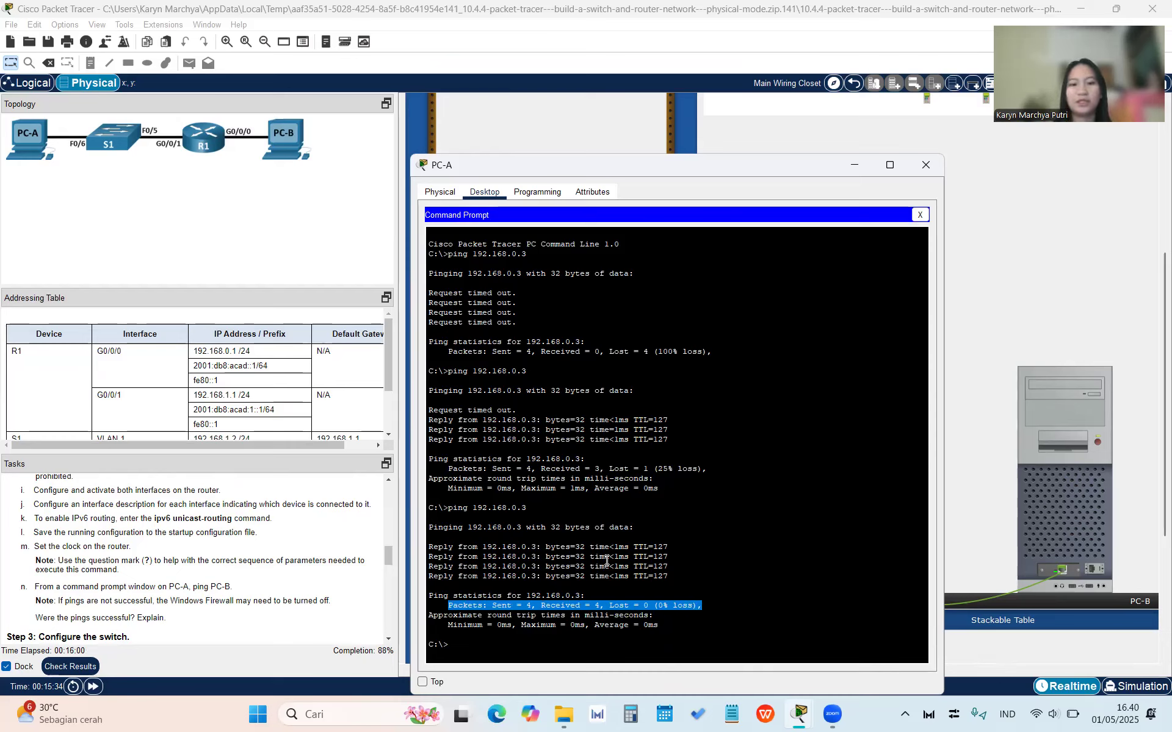
{"action": "left_click", "coordinate": [846, 354]}
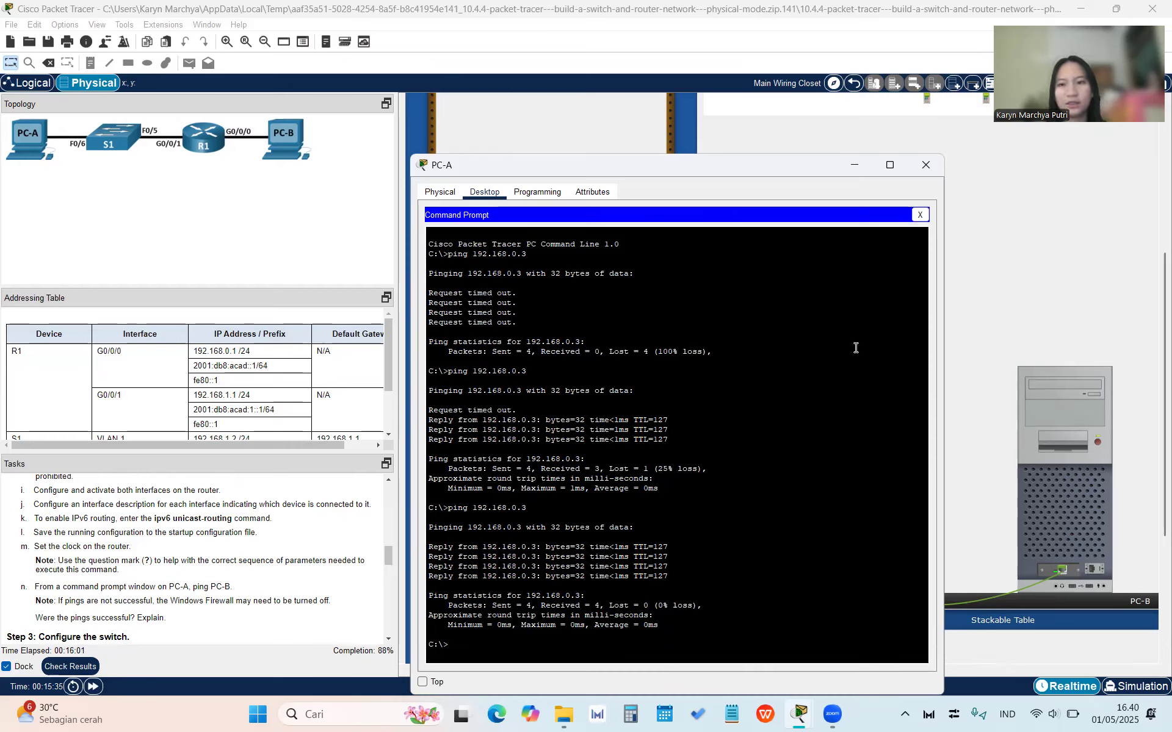
{"action": "left_click", "coordinate": [926, 166]}
Connect a console cable from the Console port on the rear of switch S1 to PC-B's serial port.
{"action": "scroll", "coordinate": [149, 604], "scroll_direction": "down", "scroll_amount": 2}
{"action": "scroll", "coordinate": [150, 604], "scroll_direction": "down", "scroll_amount": 3}
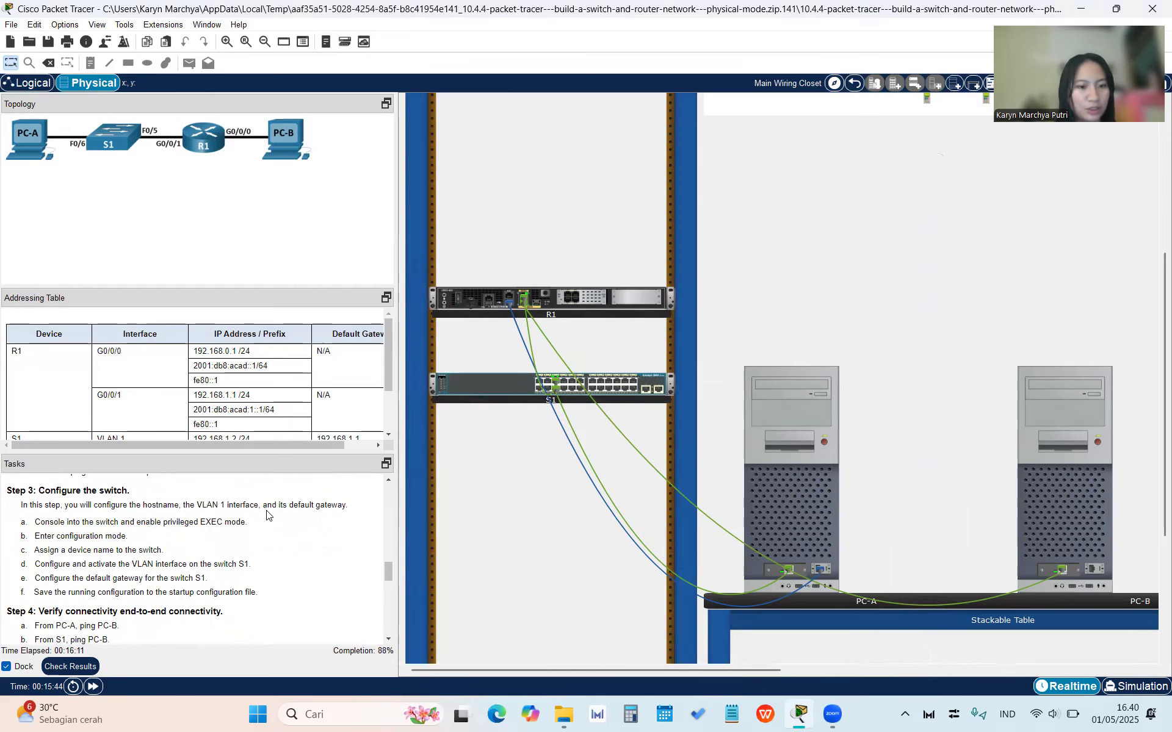
{"action": "mouse_move", "coordinate": [663, 378]}
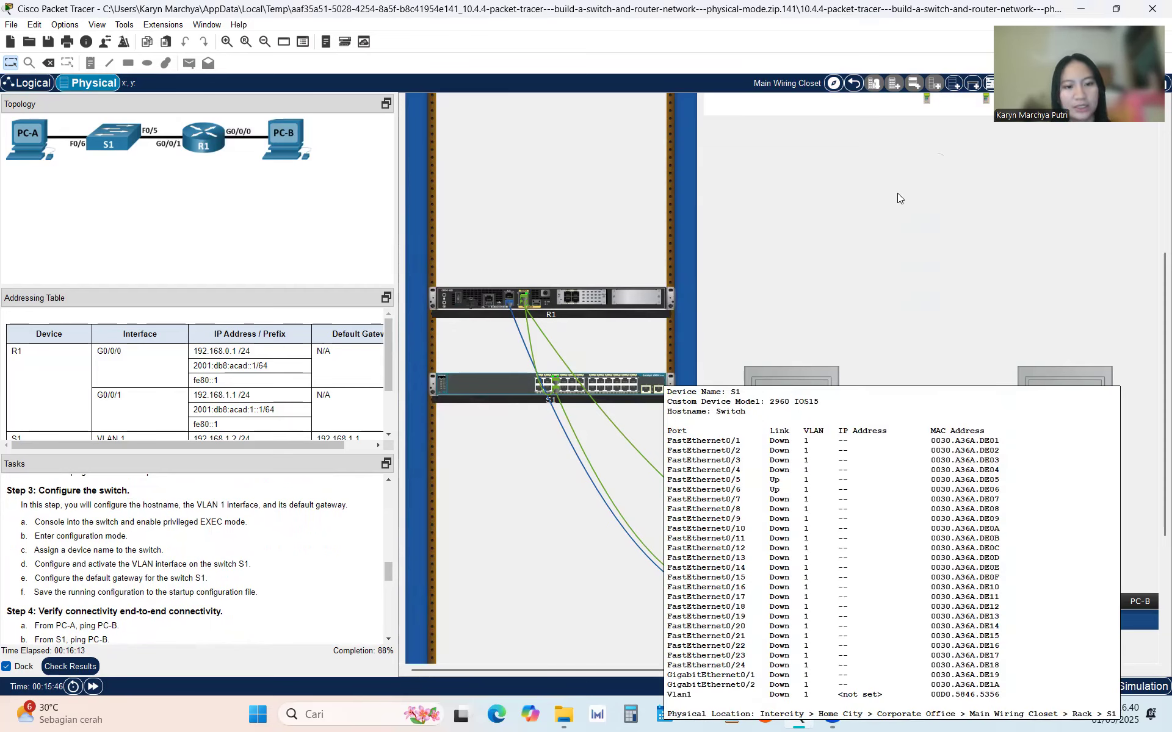
{"action": "scroll", "coordinate": [817, 204], "scroll_direction": "up", "scroll_amount": 2}
{"action": "scroll", "coordinate": [817, 204], "scroll_direction": "up", "scroll_amount": 5}
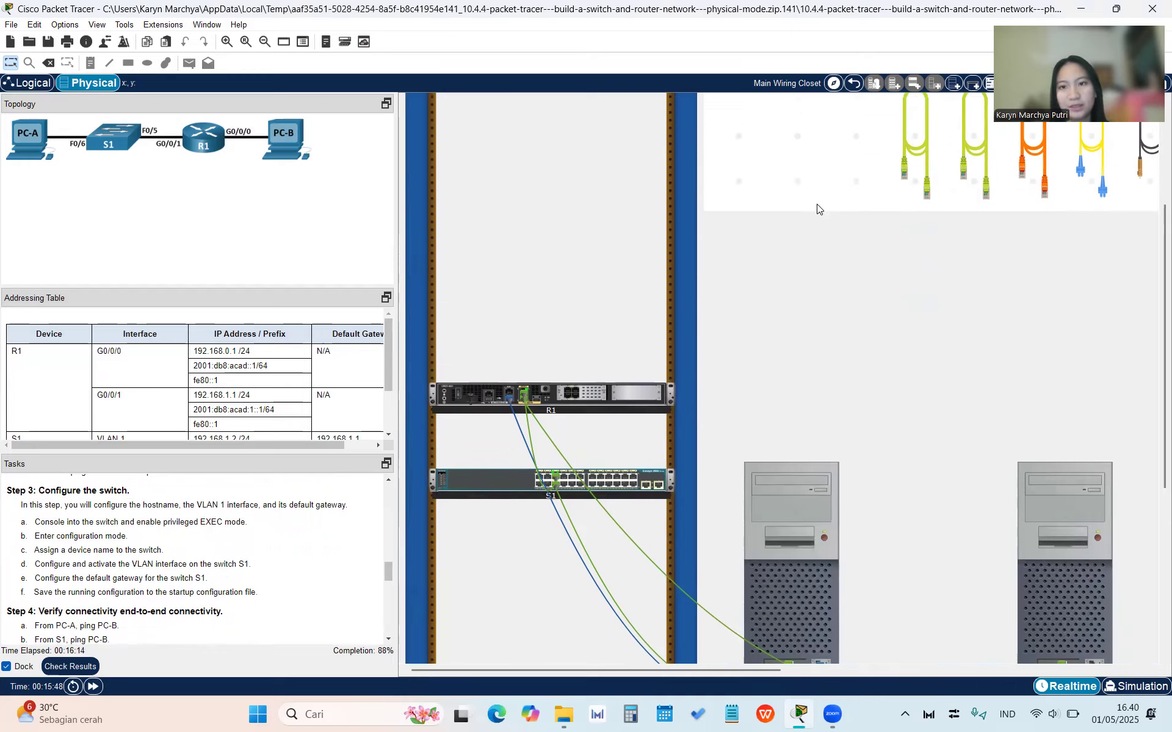
{"action": "left_click", "coordinate": [735, 104]}
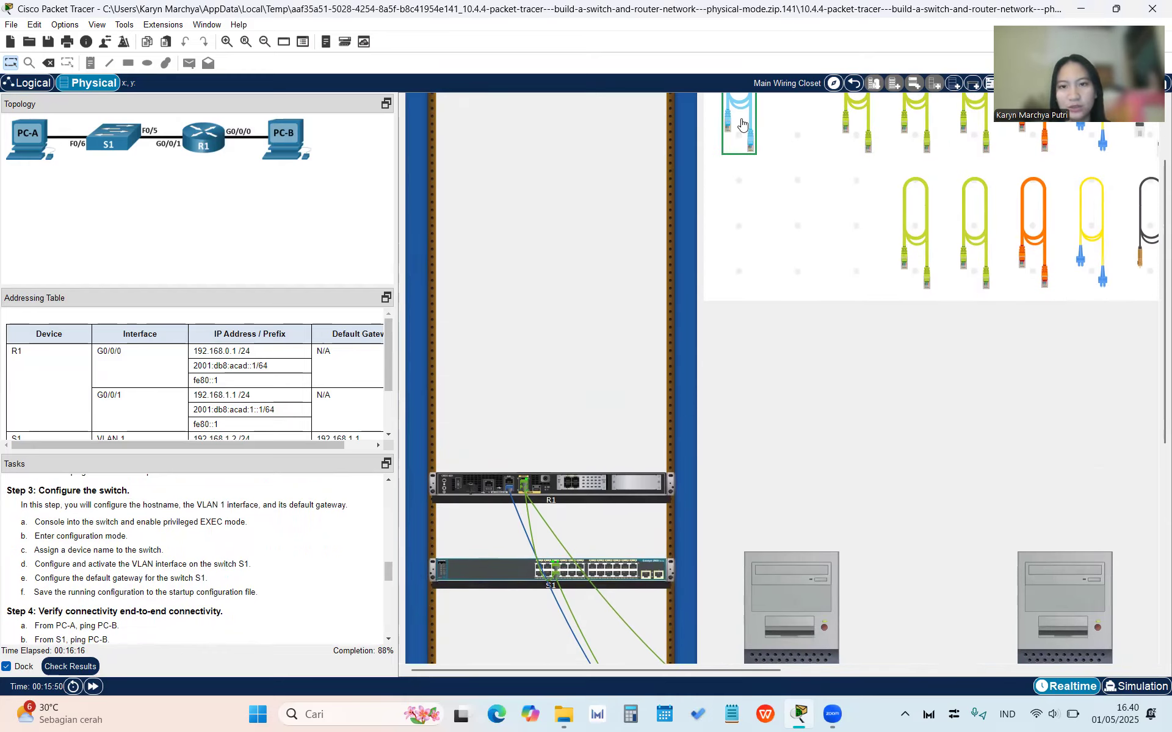
{"action": "scroll", "coordinate": [570, 489], "scroll_direction": "down", "scroll_amount": 3}
{"action": "scroll", "coordinate": [567, 487], "scroll_direction": "down", "scroll_amount": 1}
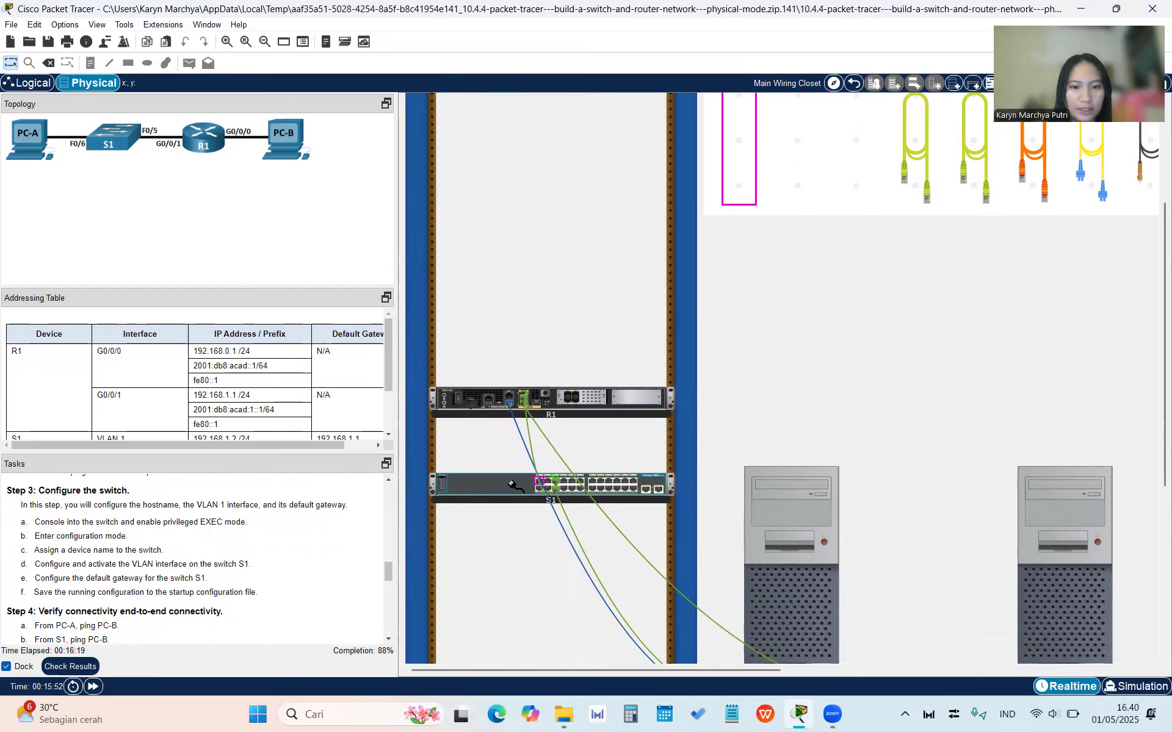
{"action": "right_click", "coordinate": [509, 482]}
{"action": "left_click", "coordinate": [541, 509]}
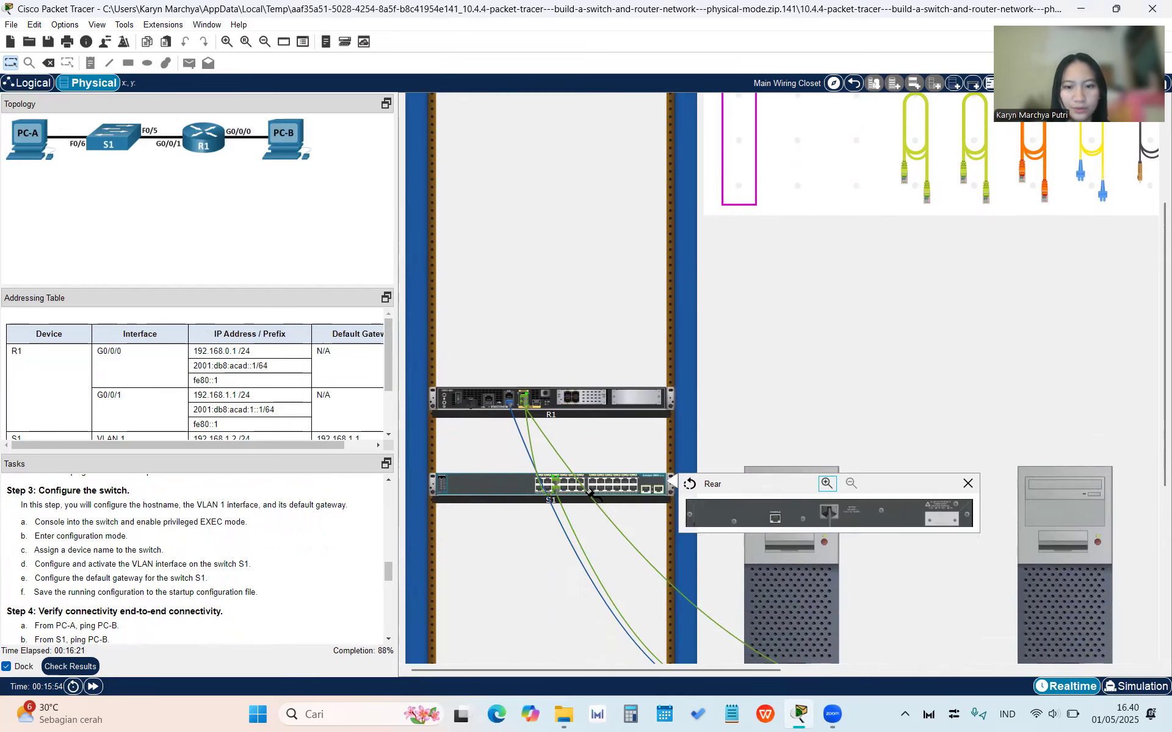
{"action": "left_click", "coordinate": [775, 520]}
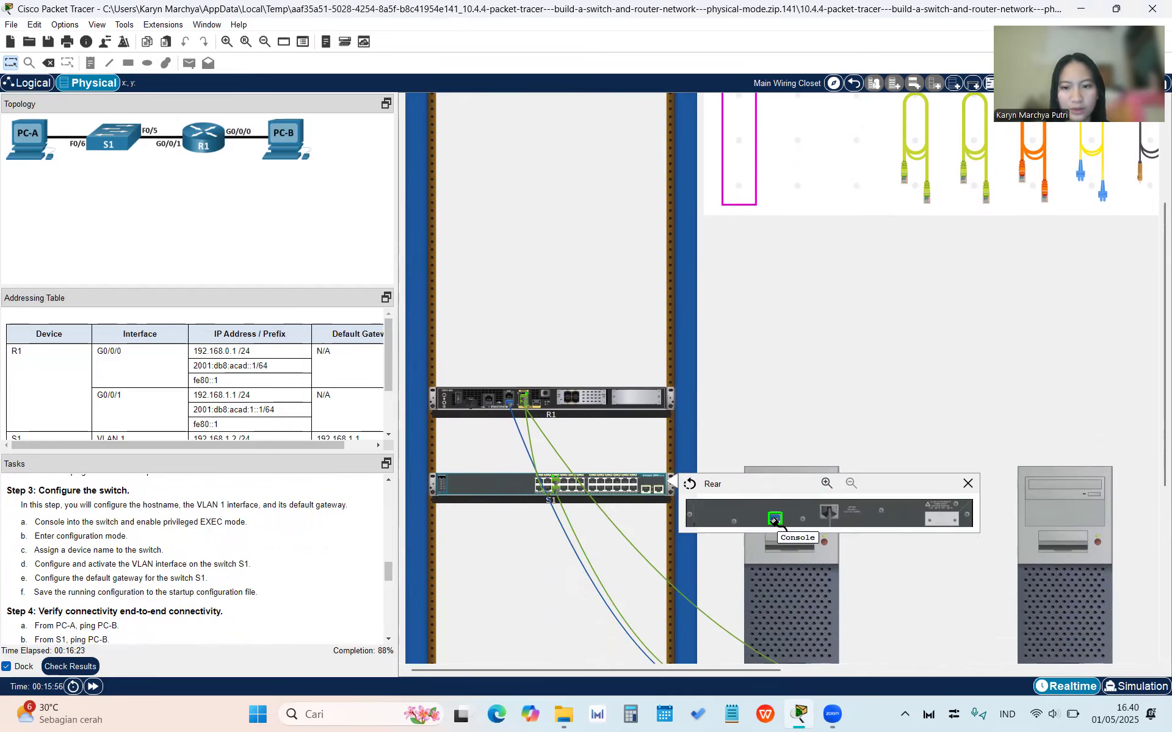
{"action": "scroll", "coordinate": [854, 525], "scroll_direction": "down", "scroll_amount": 5}
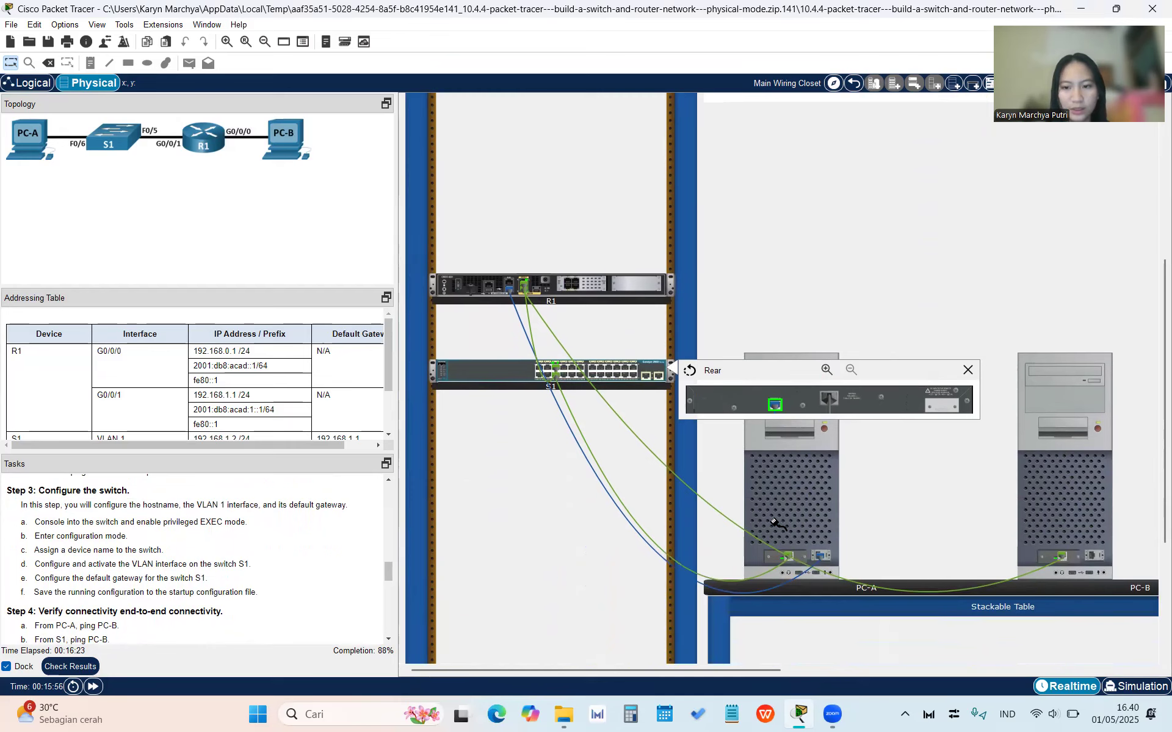
{"action": "left_click", "coordinate": [1092, 558]}
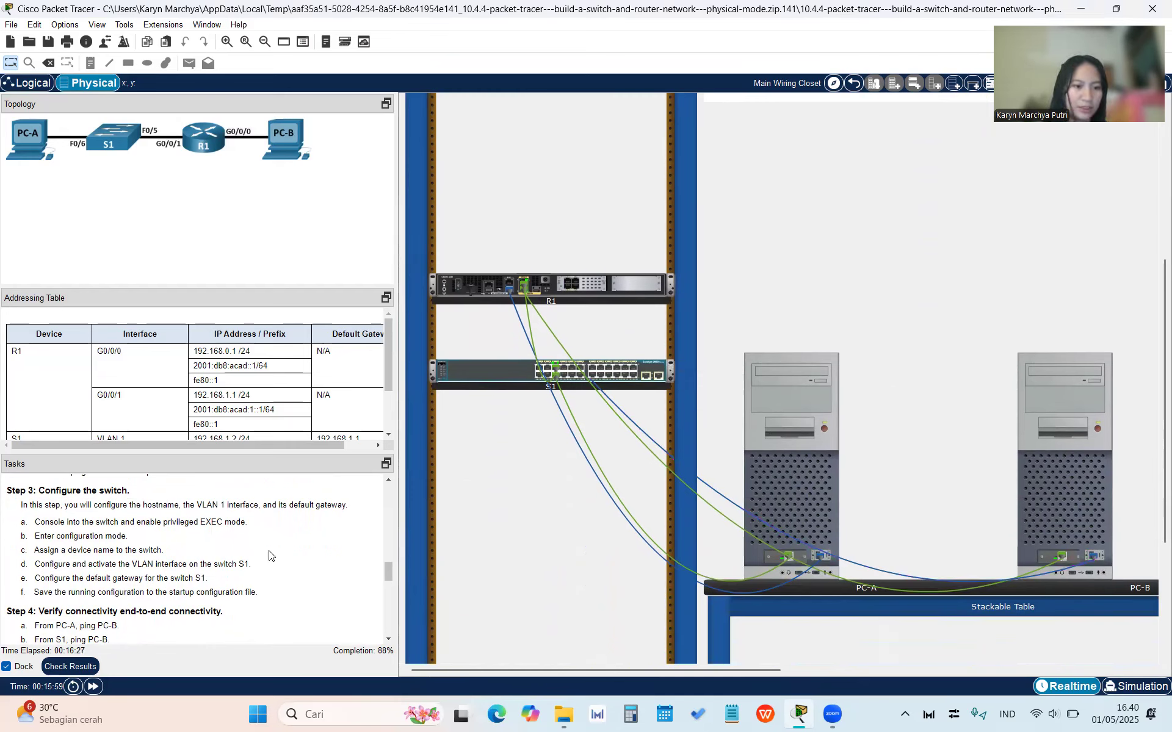
Open a Terminal console session to the switch from PC-B and enter privileged EXEC mode.
{"action": "left_click", "coordinate": [1066, 490]}
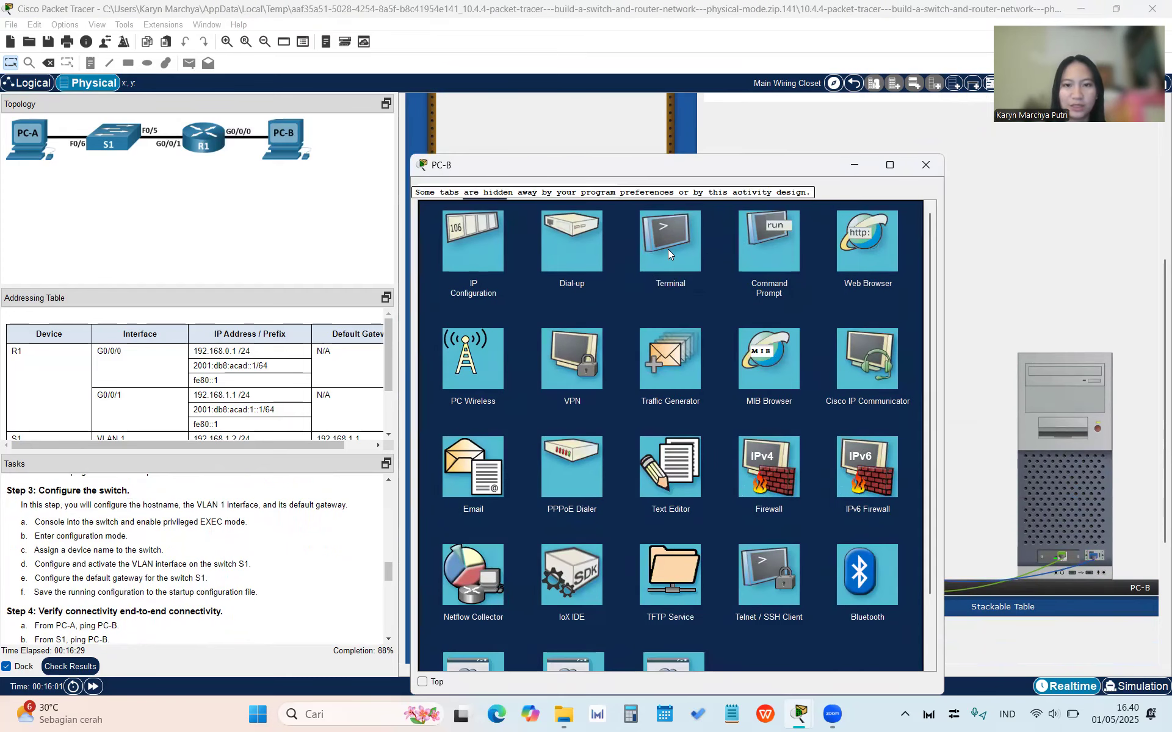
{"action": "left_click", "coordinate": [671, 249]}
{"action": "left_click", "coordinate": [891, 339]}
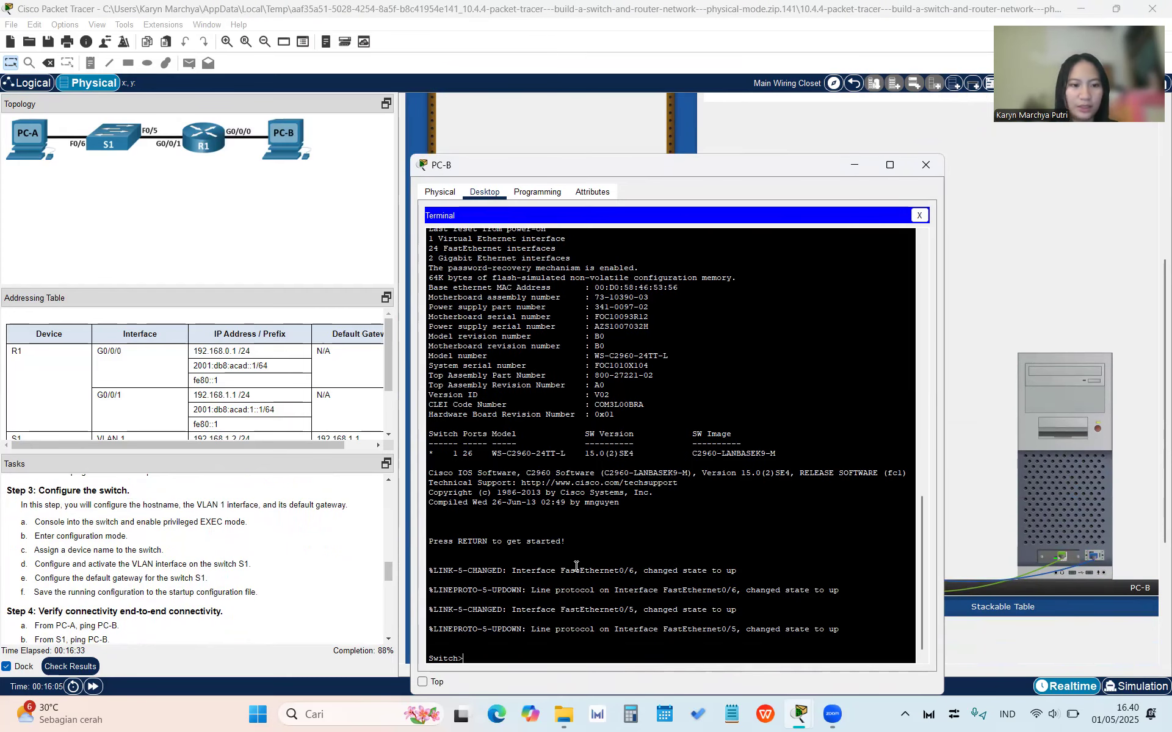
{"action": "type", "text": "enable"}
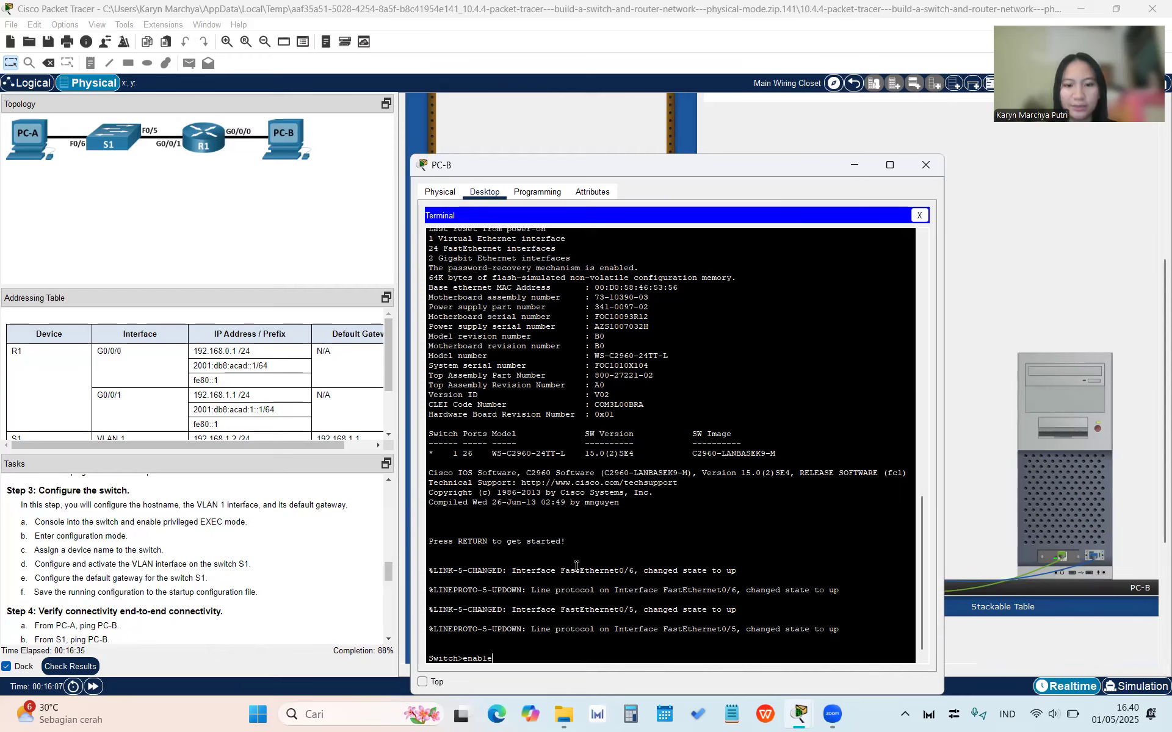
{"action": "key", "text": "Return"}
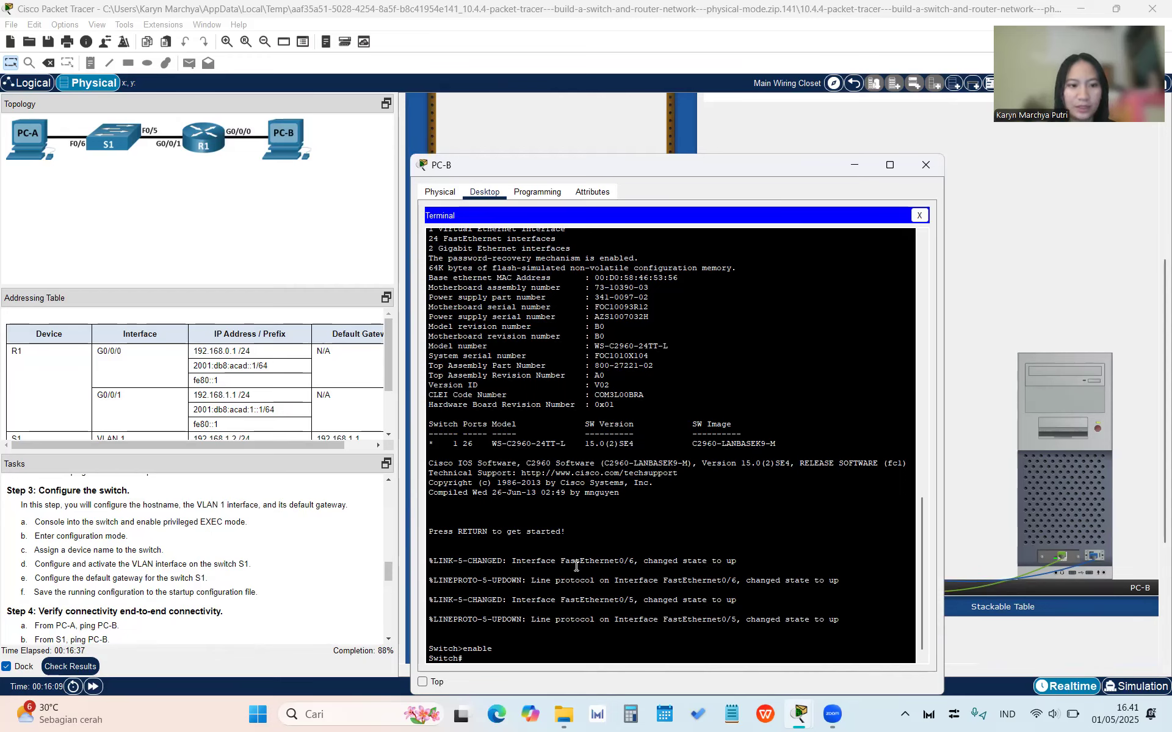
Enter global configuration mode on the switch and set its hostname to S1.
{"action": "type", "text": "conf term"}
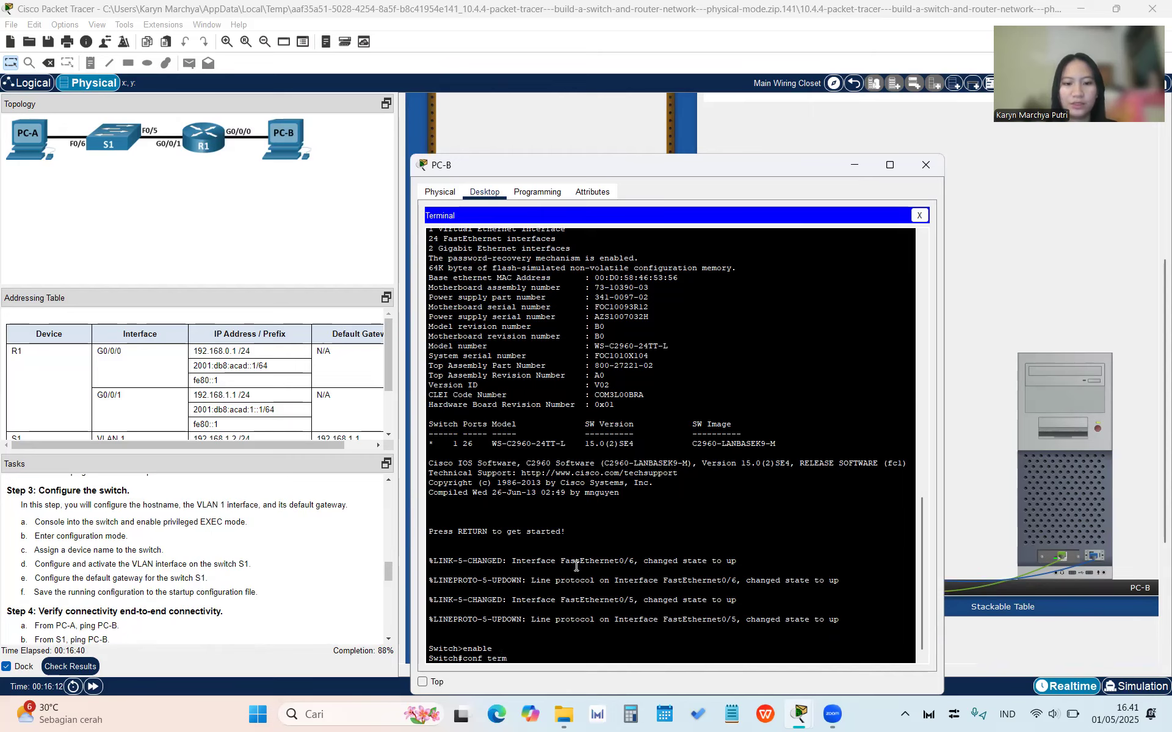
{"action": "key", "text": "Return"}
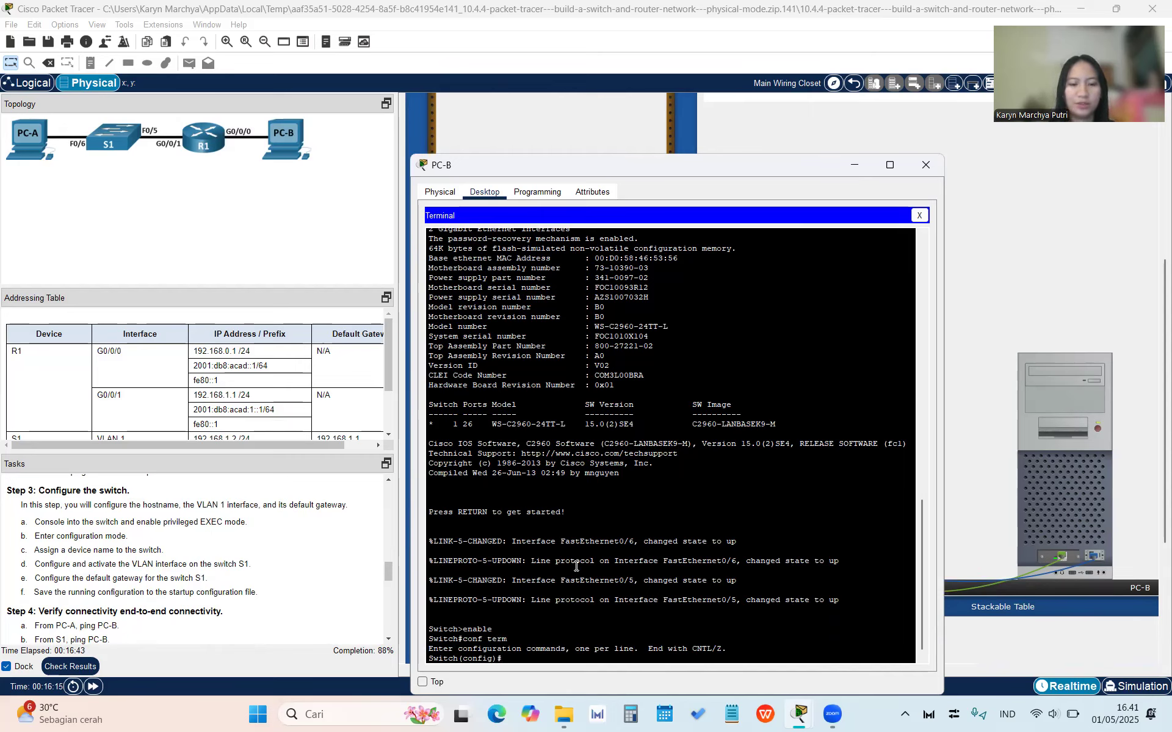
{"action": "type", "text": "hostname S1"}
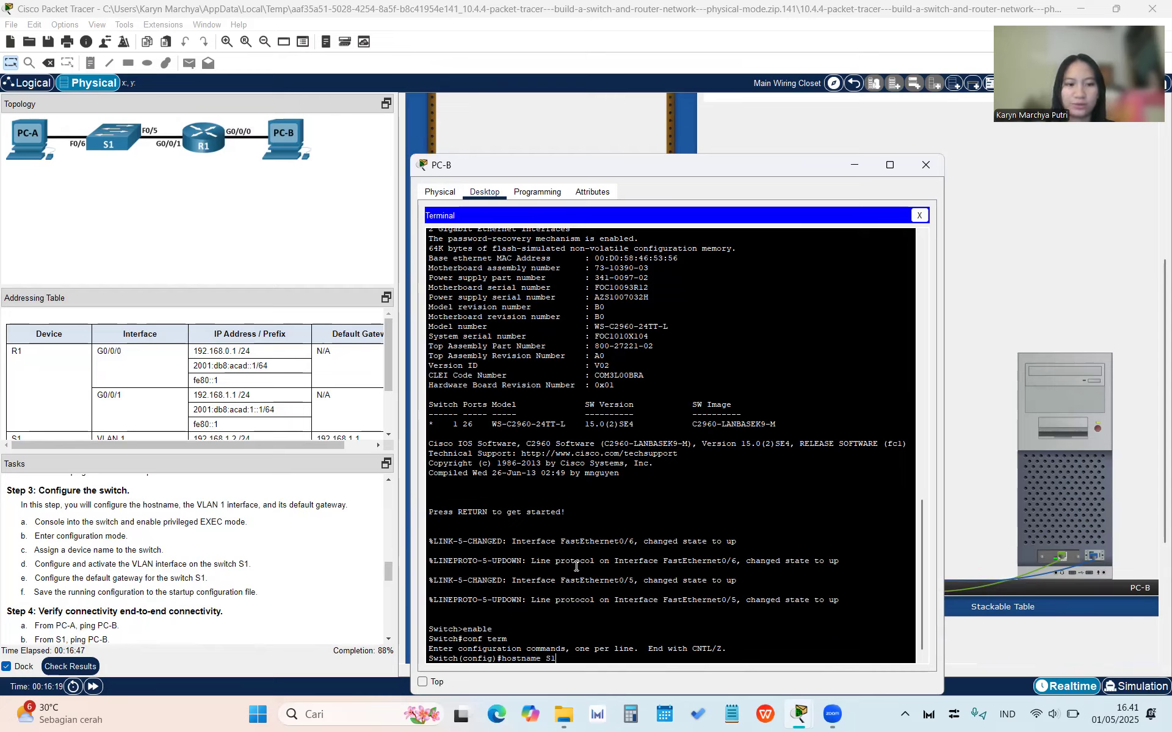
{"action": "key", "text": "Return"}
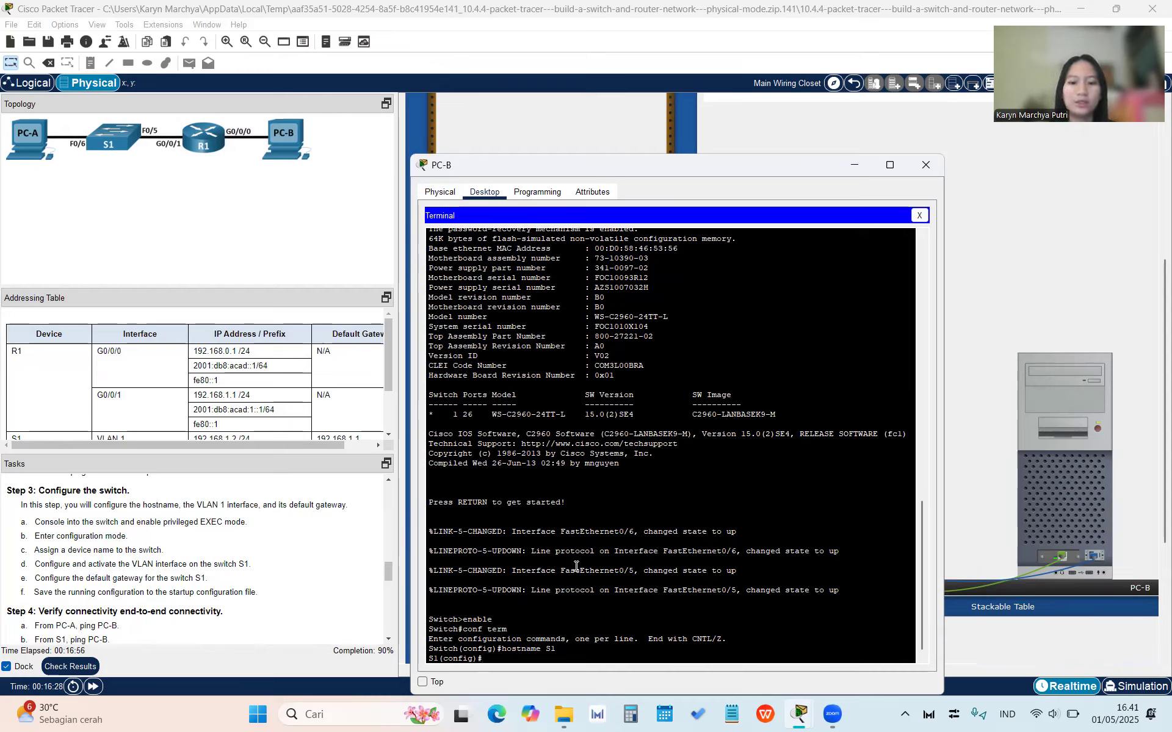
Enter interface configuration mode for VLAN 1 on S1.
{"action": "type", "text": "n"}
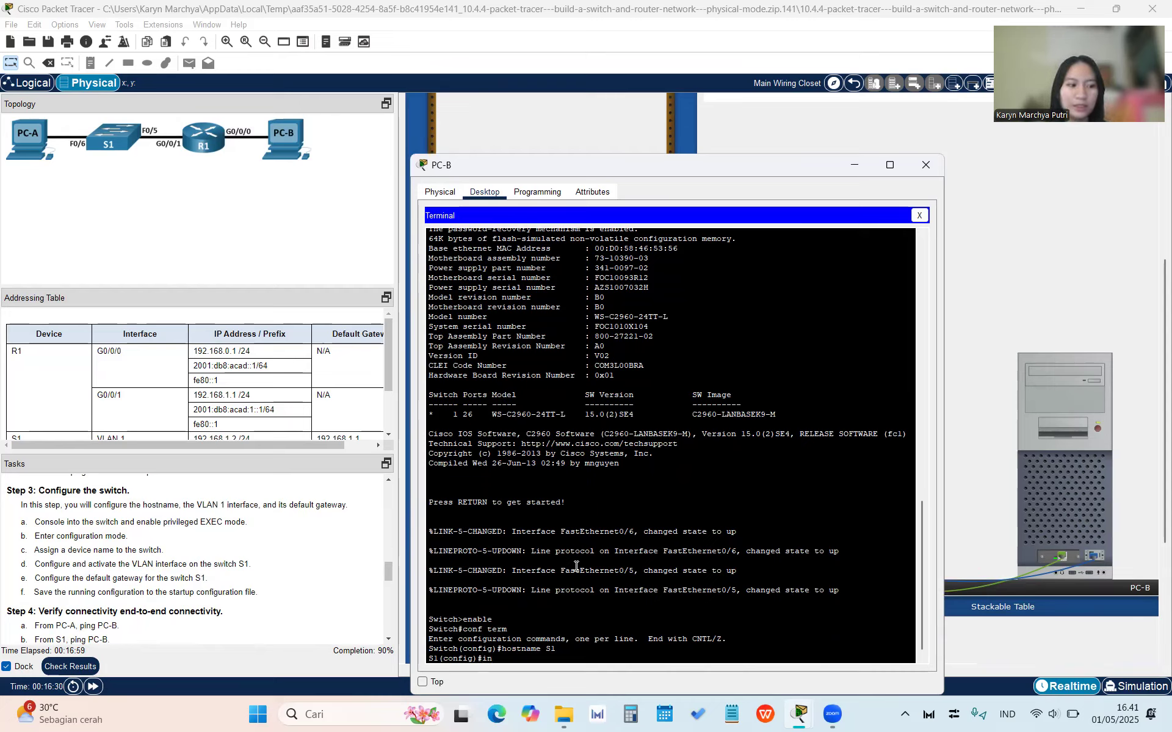
{"action": "type", "text": "t vlan"}
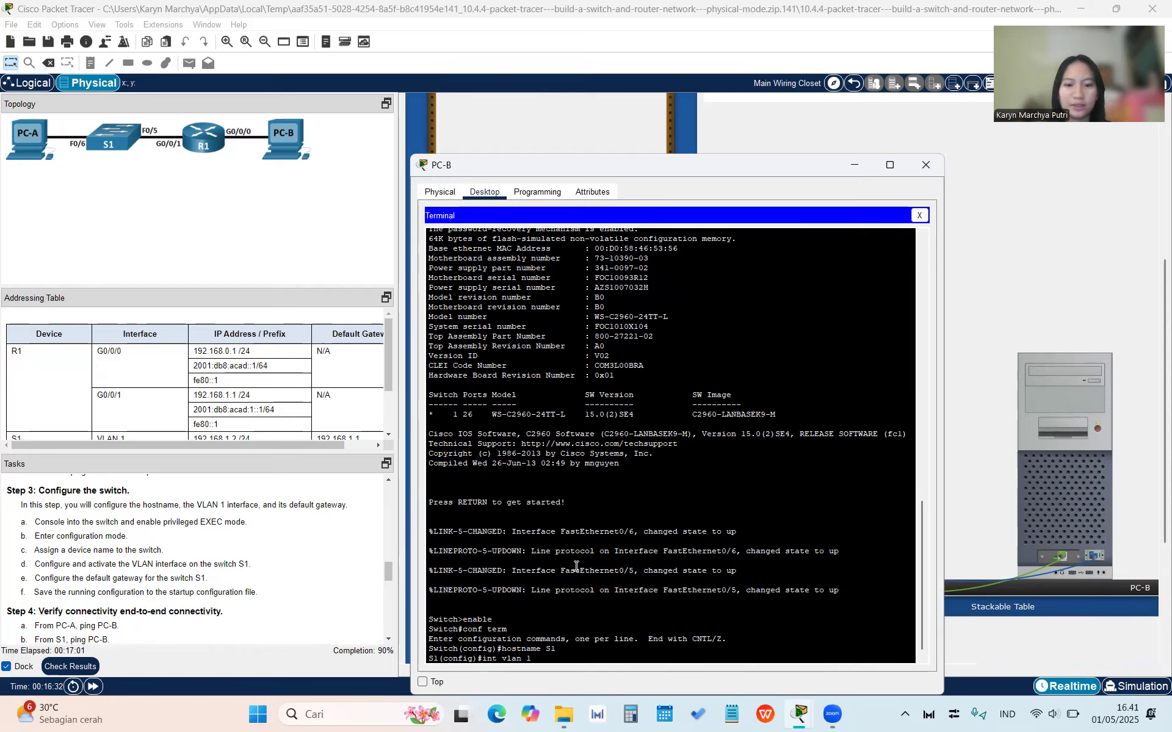
{"action": "type", "text": " 1"}
{"action": "key", "text": "Return"}
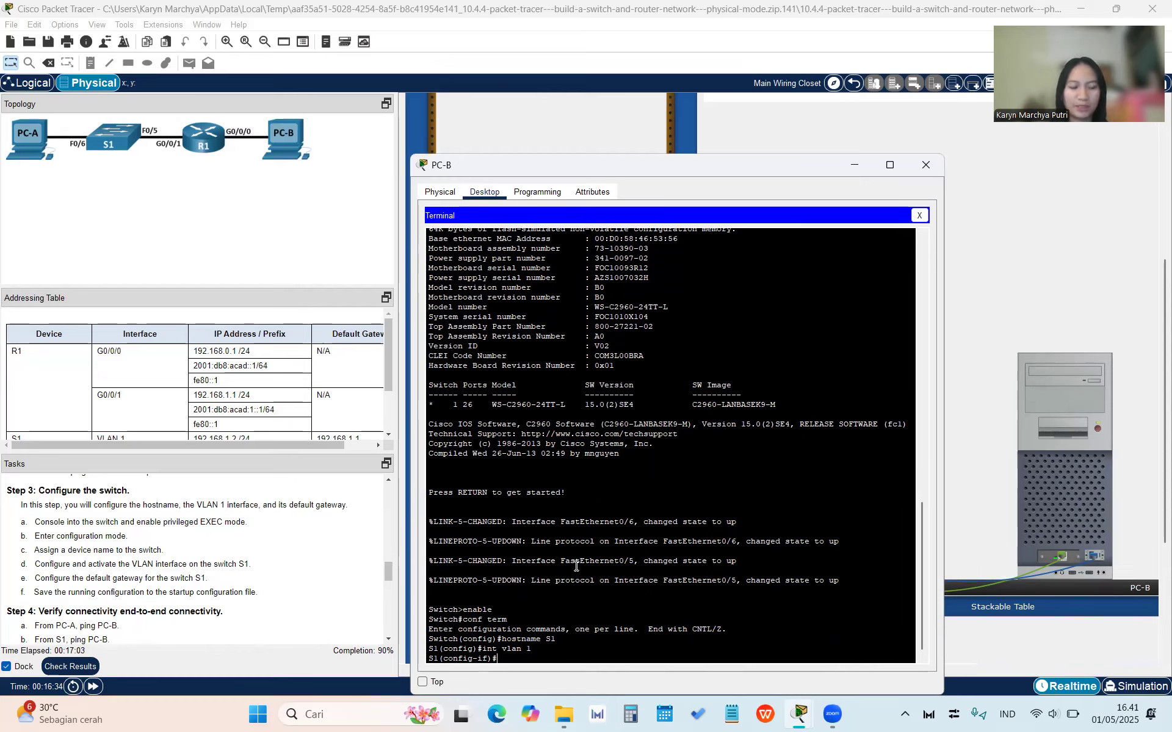
Try to assign 192.168.1.2 from the addressing table to S1's VLAN 1 interface without a subnet mask.
{"action": "type", "text": "ip"}
{"action": "type", "text": "ddress"}
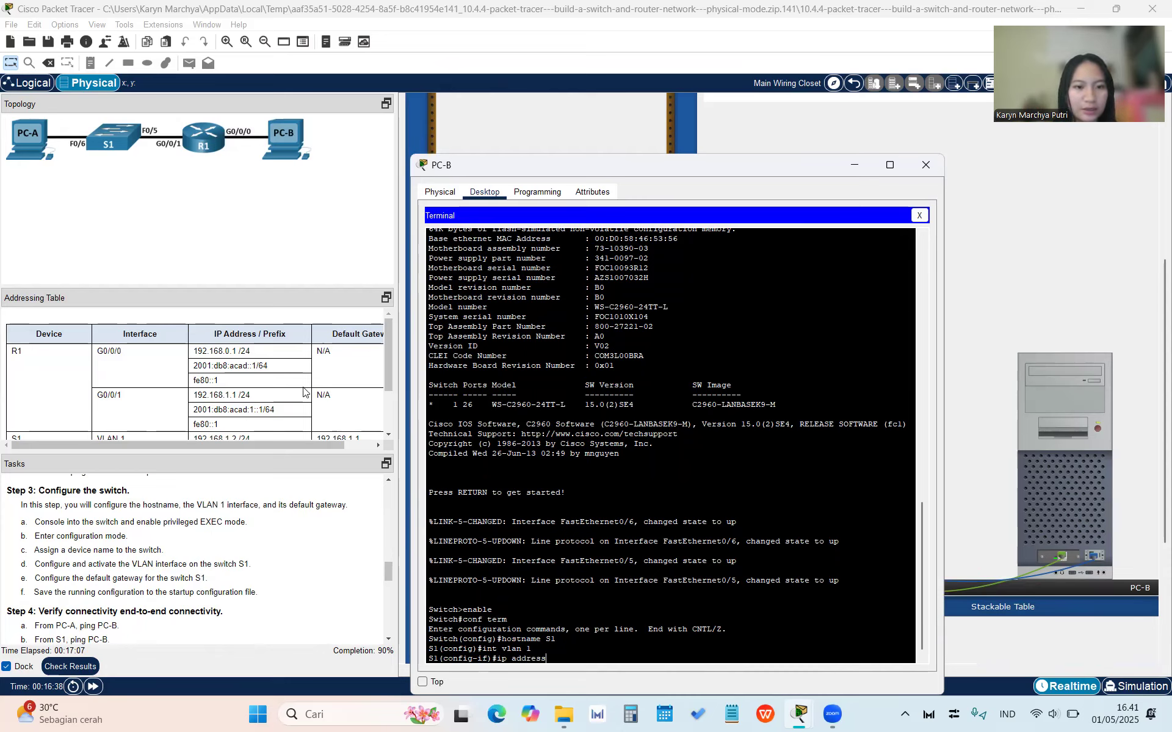
{"action": "scroll", "coordinate": [303, 392], "scroll_direction": "down", "scroll_amount": 3}
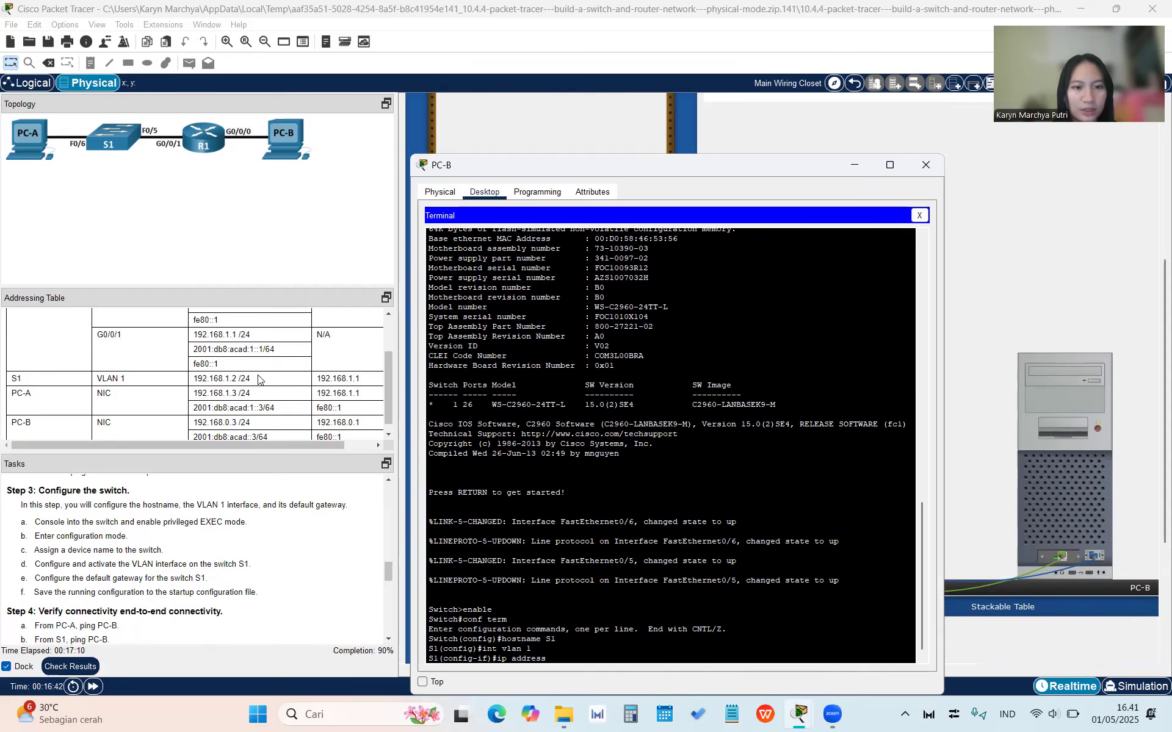
{"action": "type", "text": "192"}
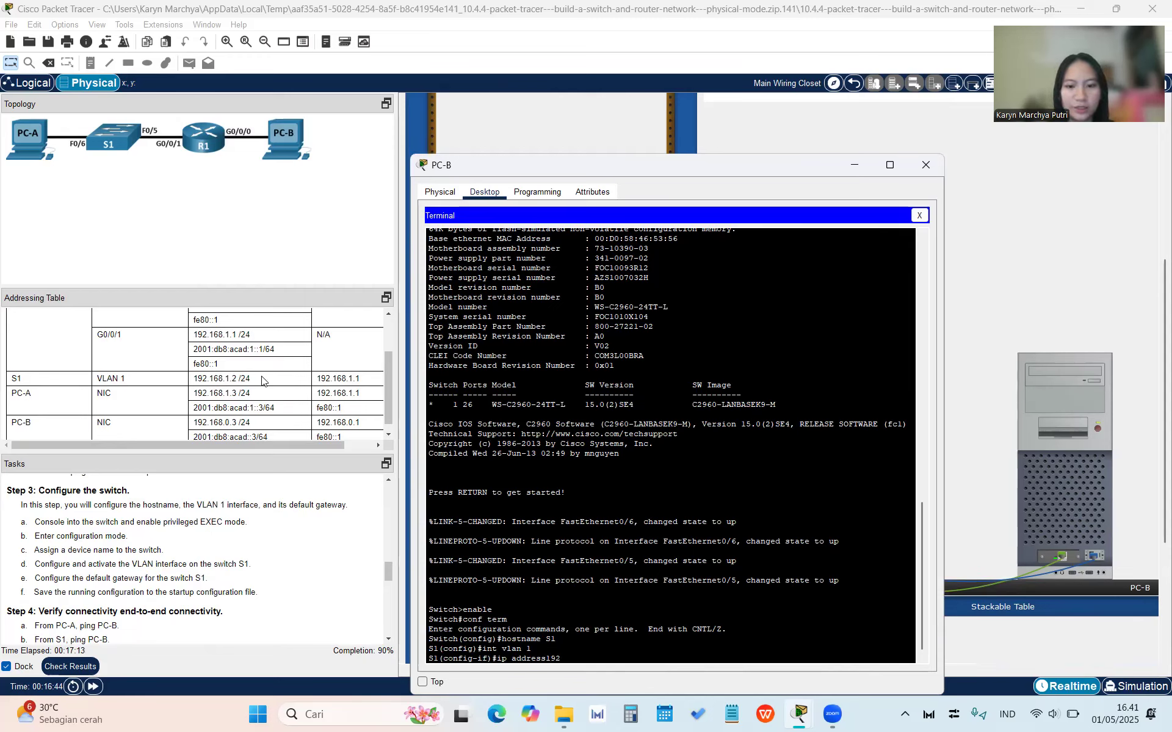
{"action": "type", "text": ".16"}
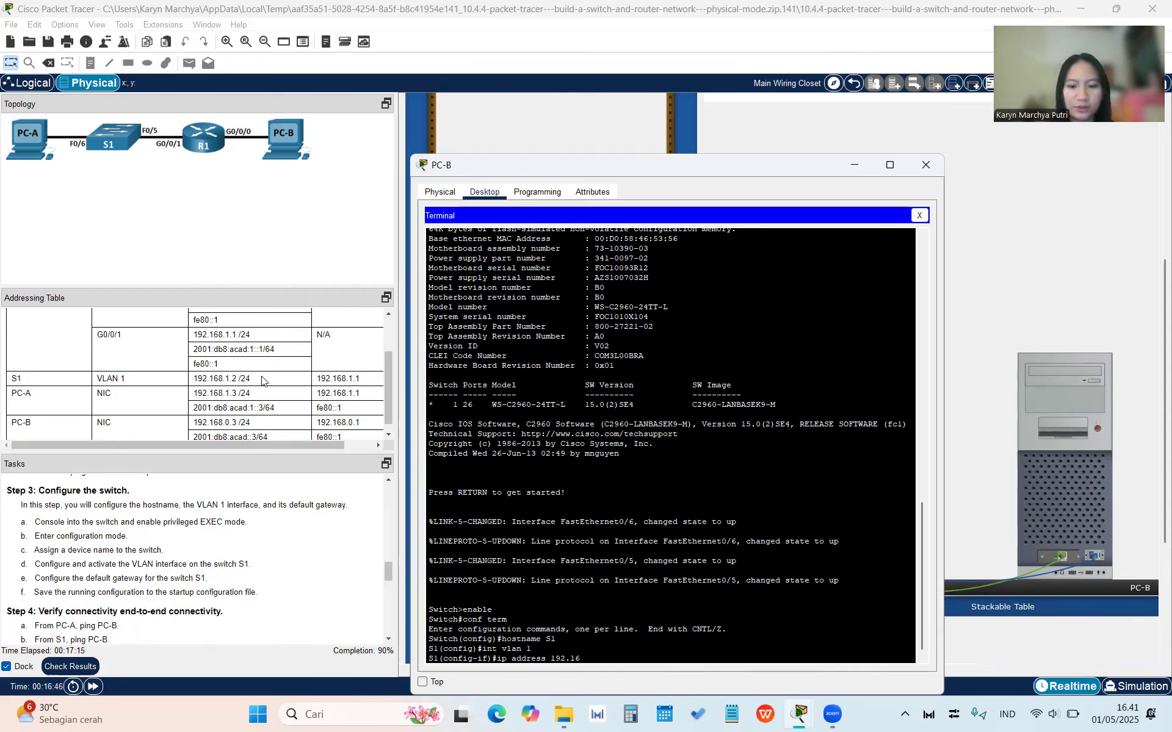
{"action": "type", "text": "8.1.2"}
{"action": "key", "text": "Return"}
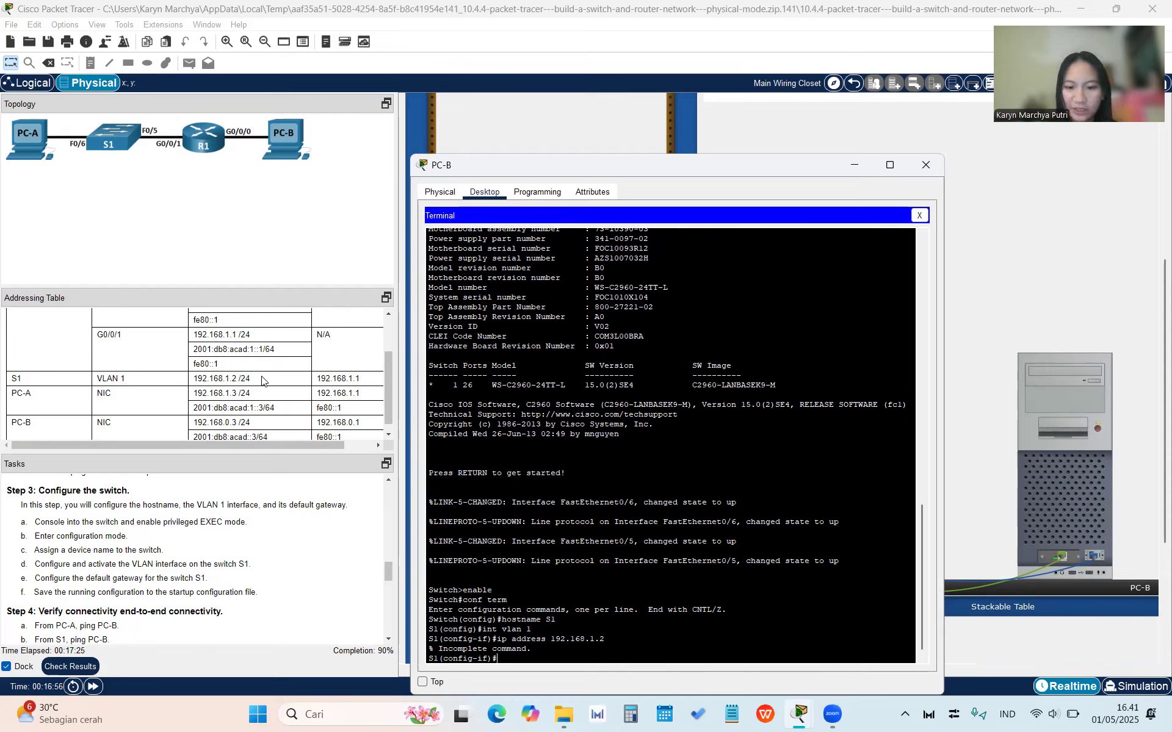
Assign IP address 192.168.1.2 with subnet mask 255.255.255.0 to S1's VLAN 1 interface.
{"action": "type", "text": "ip addr"}
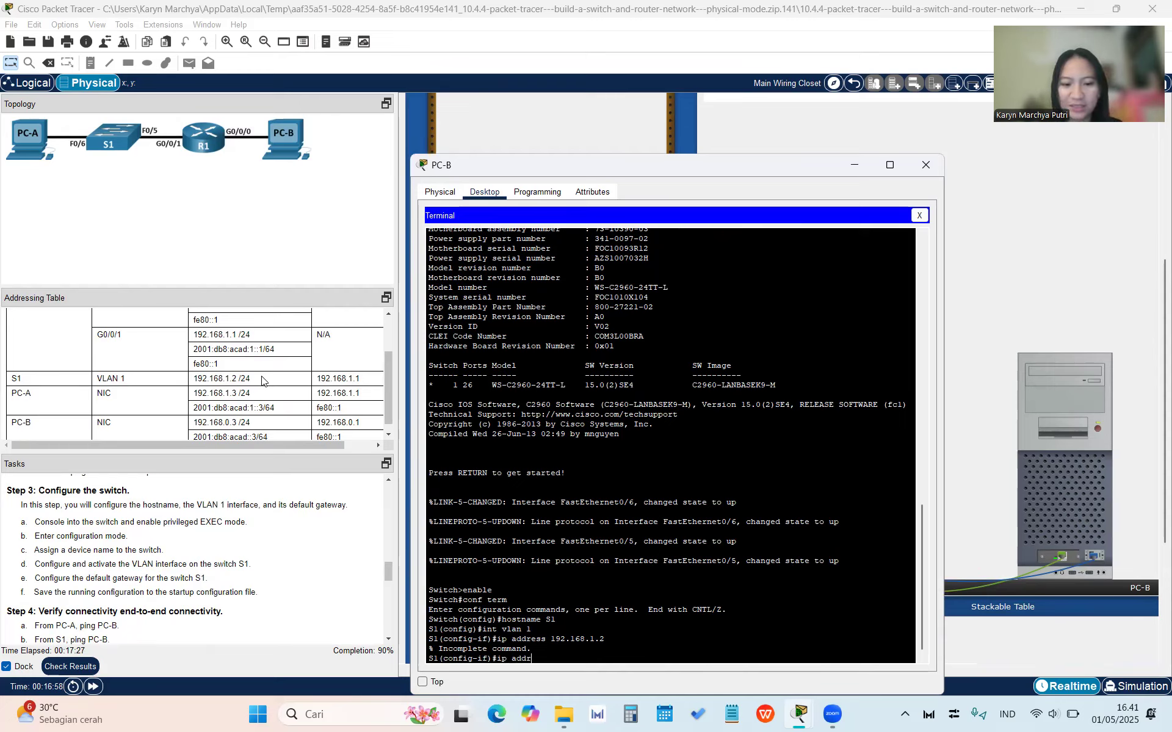
{"action": "type", "text": "ess 192"}
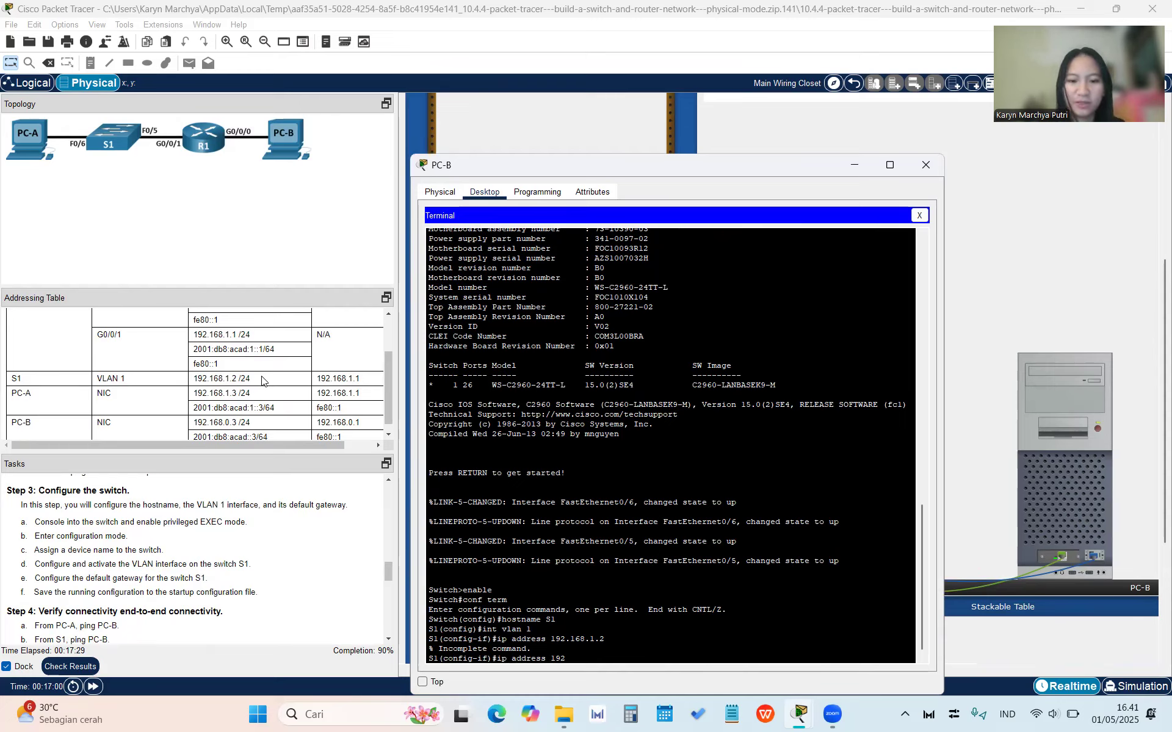
{"action": "type", "text": ".168.1.2 255.255.255."}
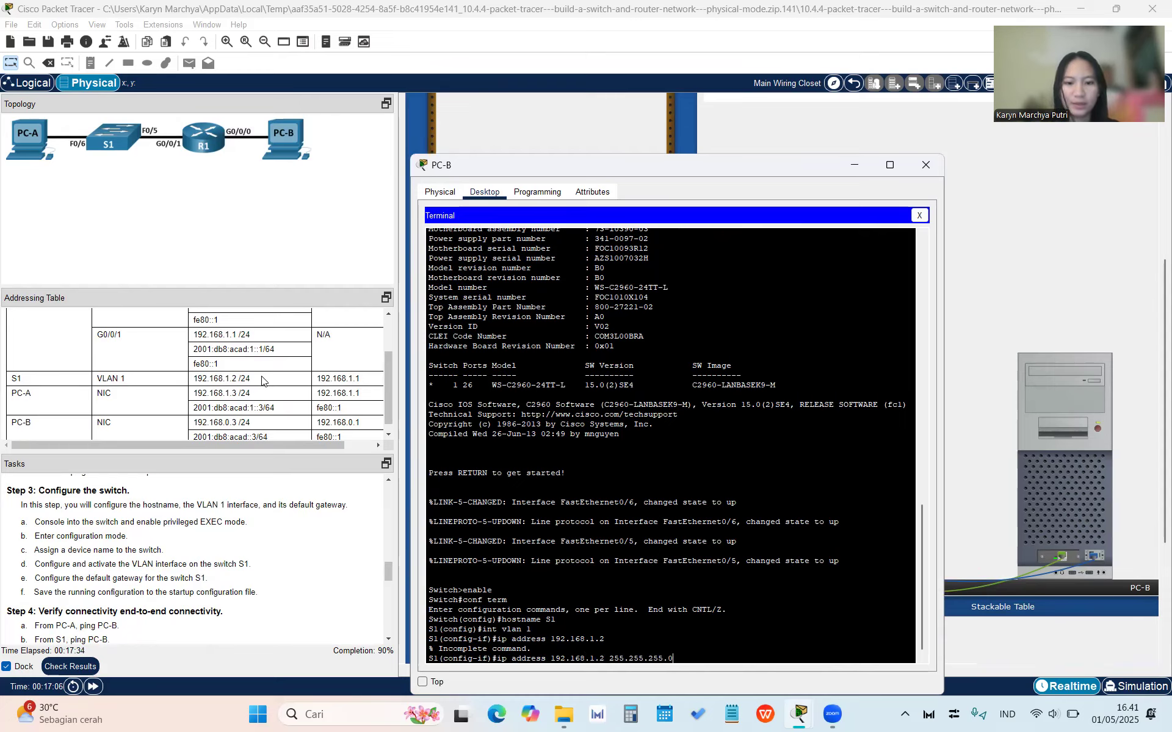
{"action": "type", "text": "0"}
{"action": "key", "text": "Return"}
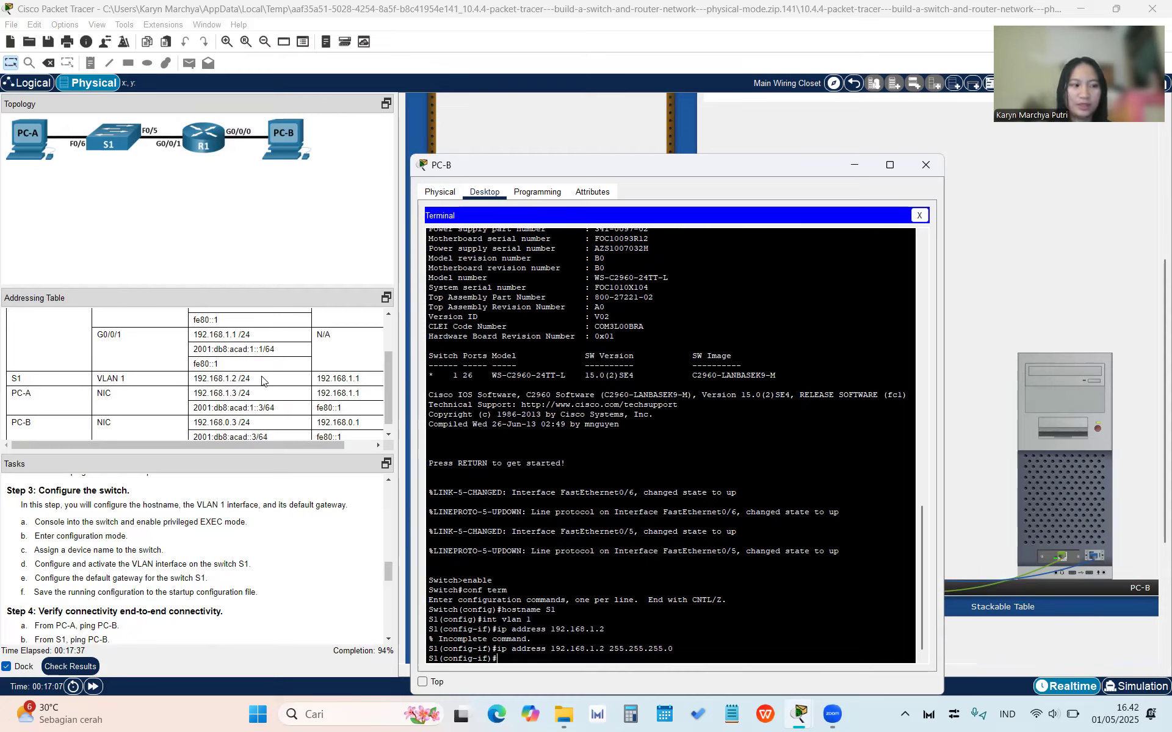
Activate S1's VLAN 1 interface with no shutdown and return to global configuration mode.
{"action": "type", "text": "no shutdown"}
{"action": "key", "text": "Return"}
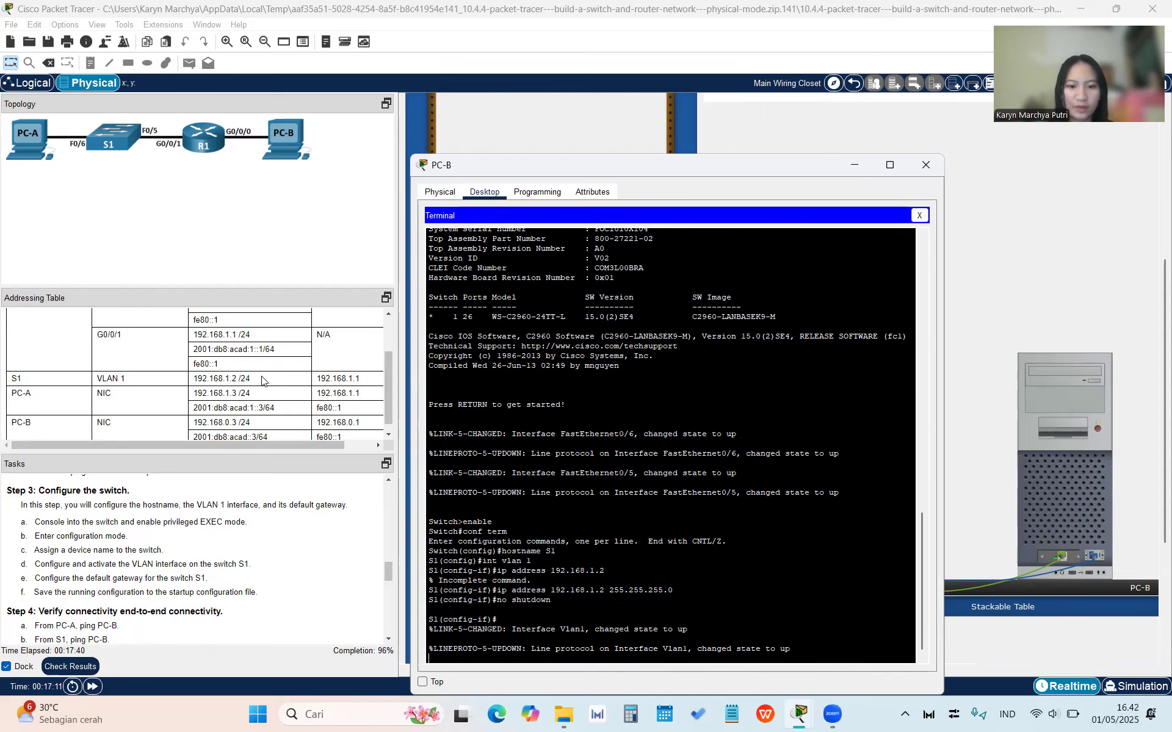
{"action": "key", "text": "Return"}
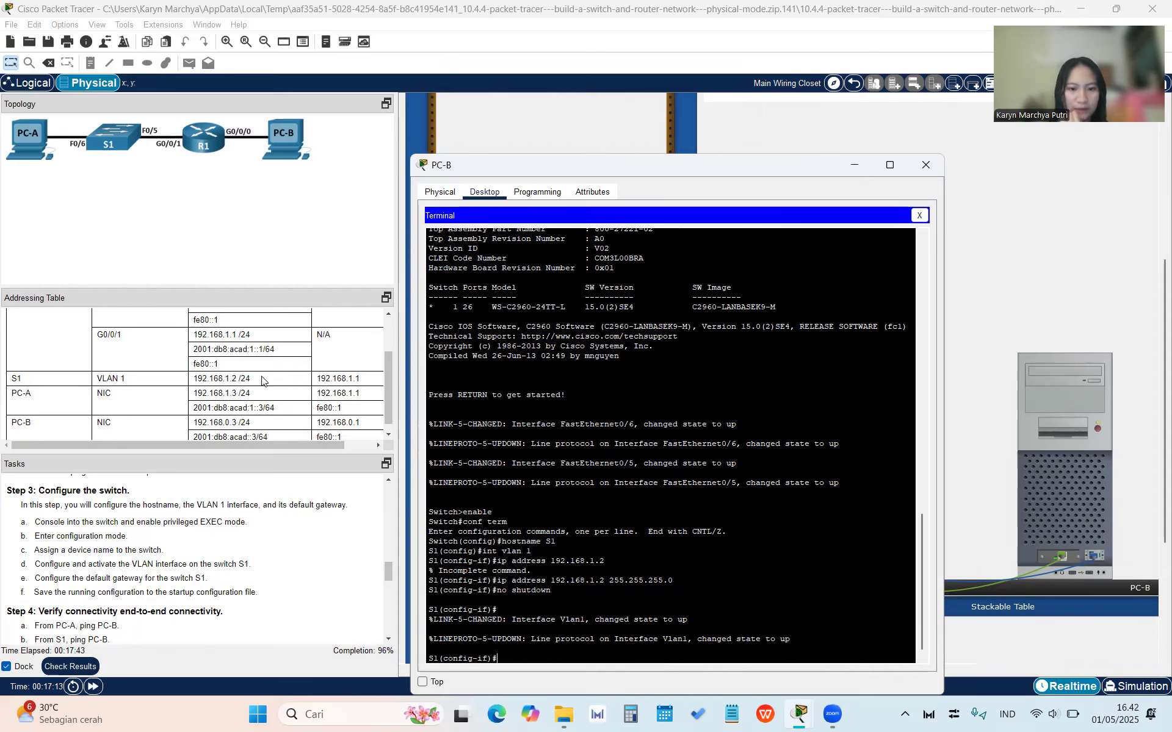
{"action": "type", "text": "exit"}
{"action": "key", "text": "Return"}
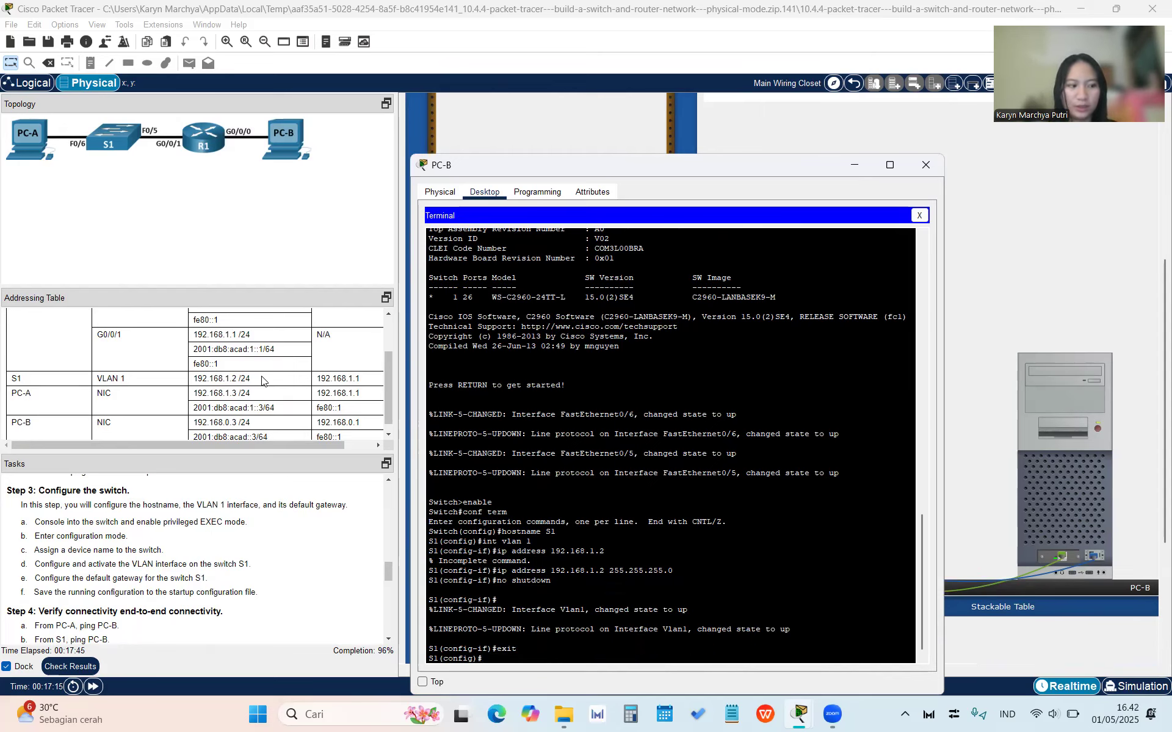
Set S1's default gateway to 192.168.1.1.
{"action": "type", "text": "ip de"}
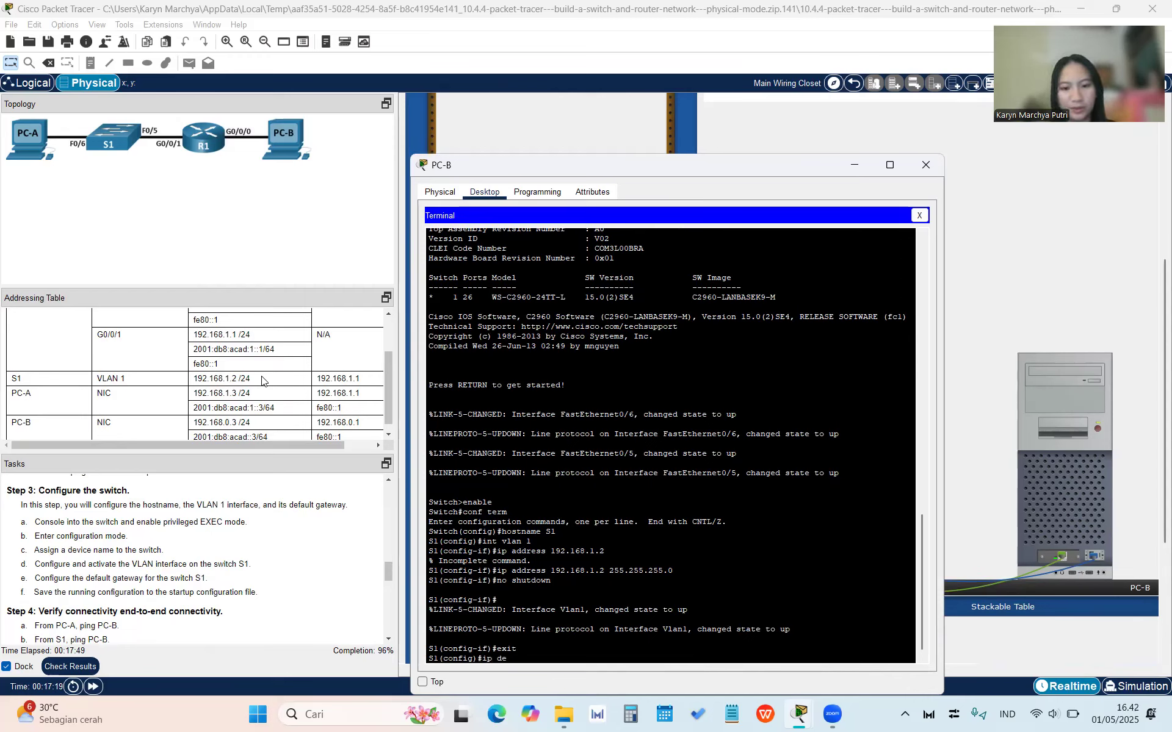
{"action": "type", "text": "fault-gateway"}
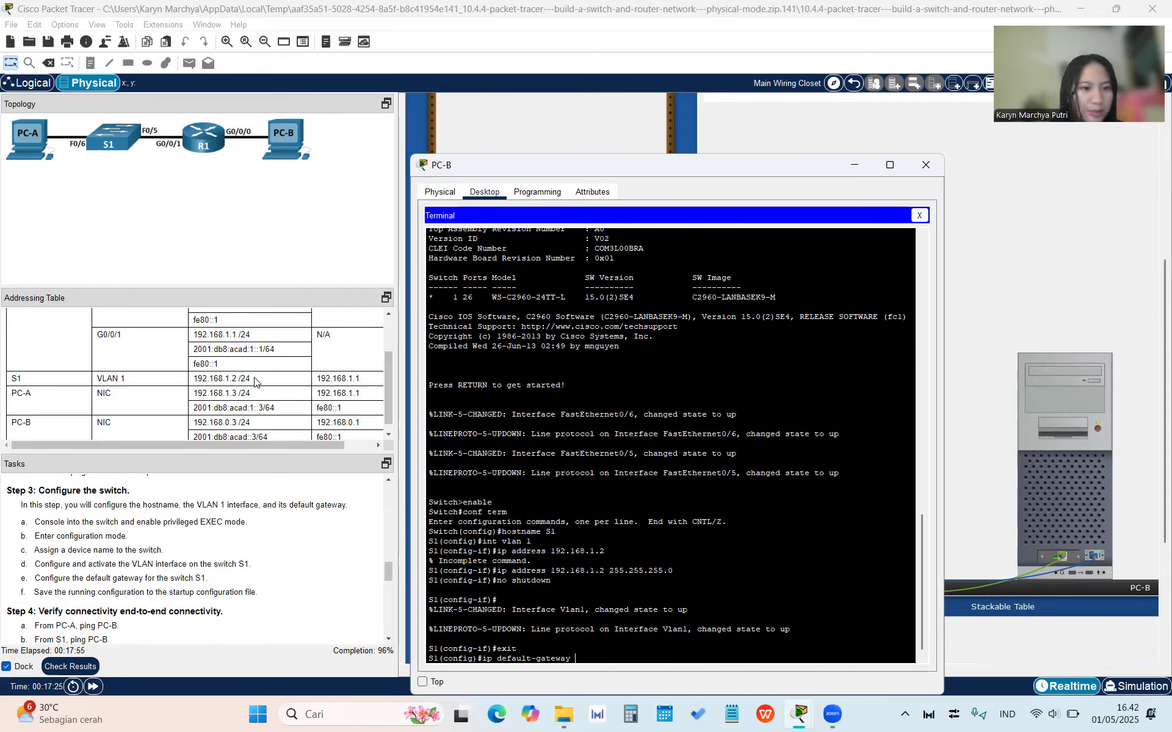
{"action": "type", "text": " 192.1681"}
{"action": "type", "text": "1.1"}
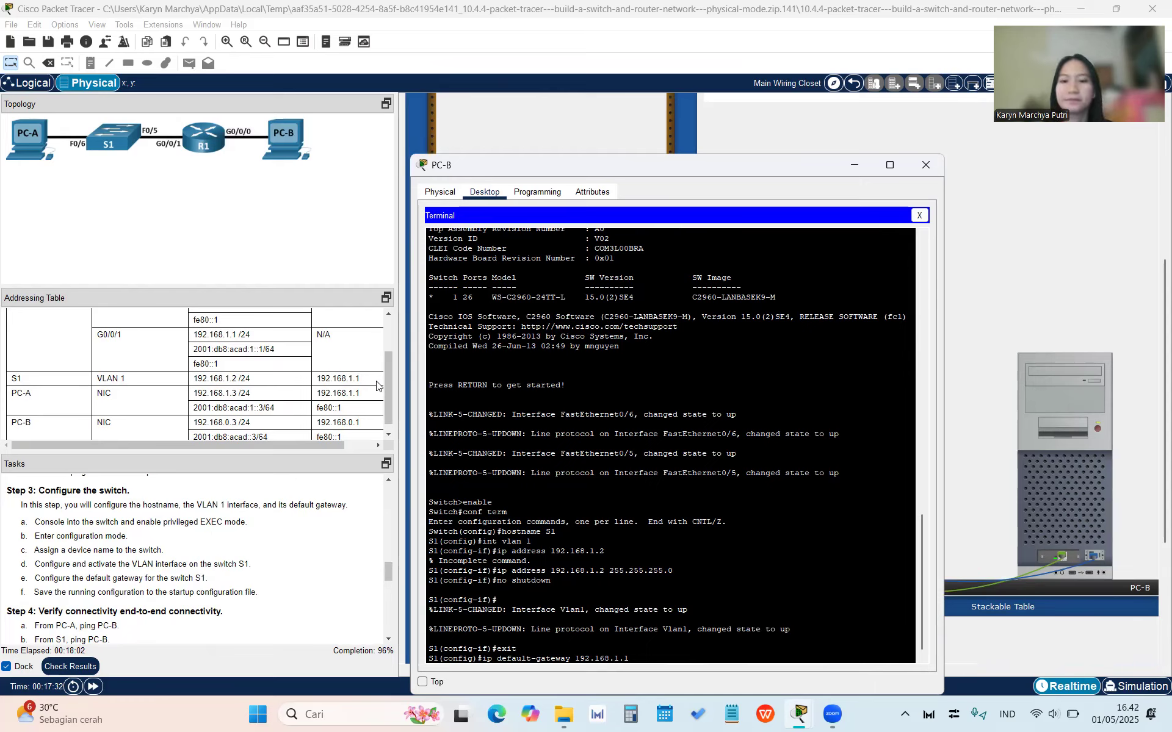
{"action": "key", "text": "Return"}
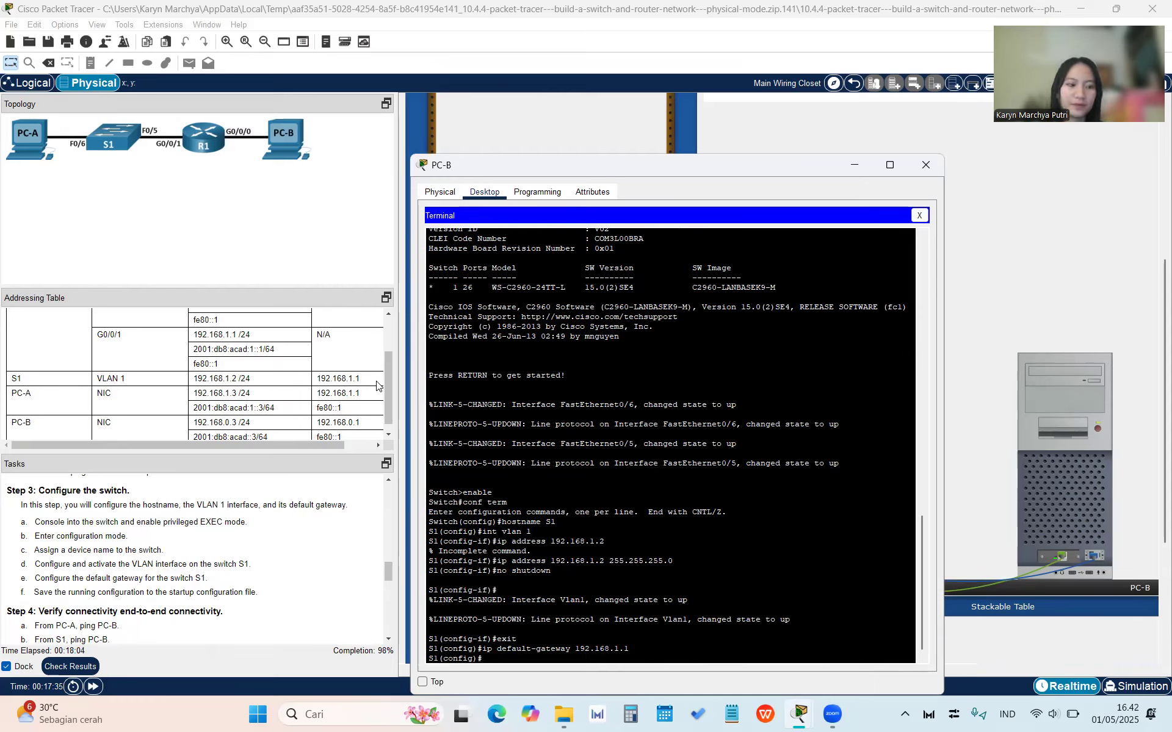
Leave configuration mode on S1 and copy running-config to startup-config, accepting the default destination filename.
{"action": "type", "text": "end"}
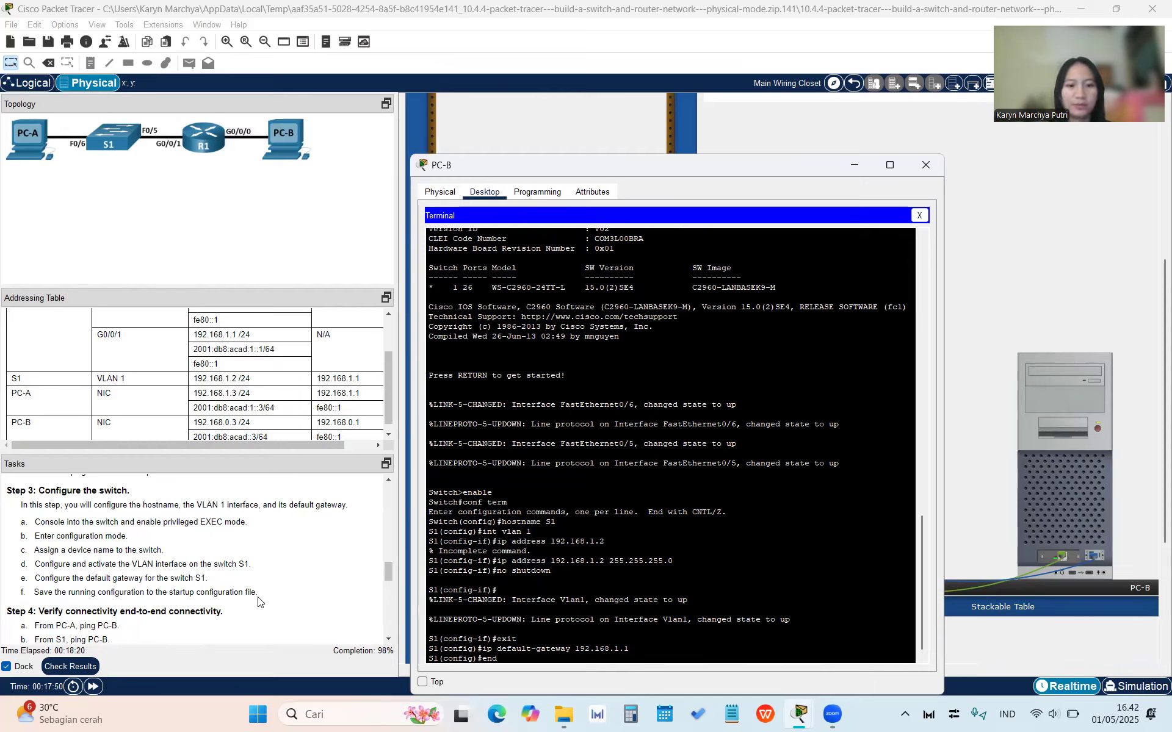
{"action": "key", "text": "Return"}
{"action": "type", "text": "co"}
{"action": "key", "text": "BackSpace"}
{"action": "key", "text": "BackSpace"}
{"action": "key", "text": "Return"}
{"action": "type", "text": "cop"}
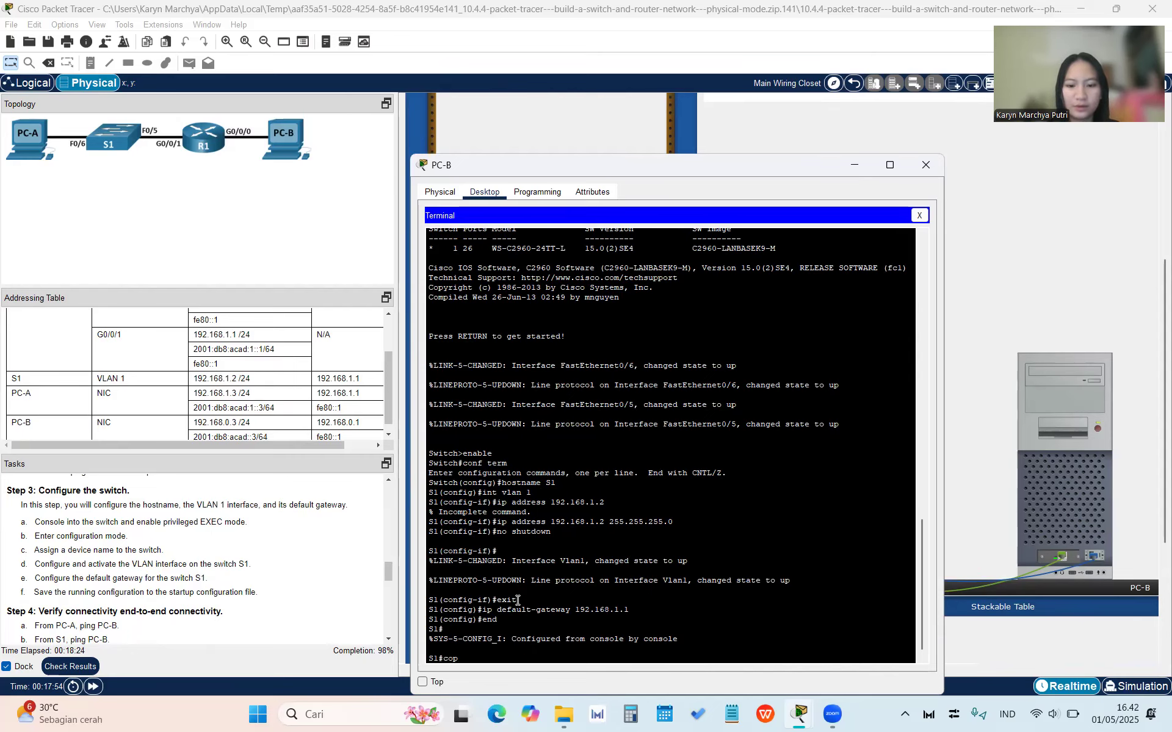
{"action": "type", "text": "y runn"}
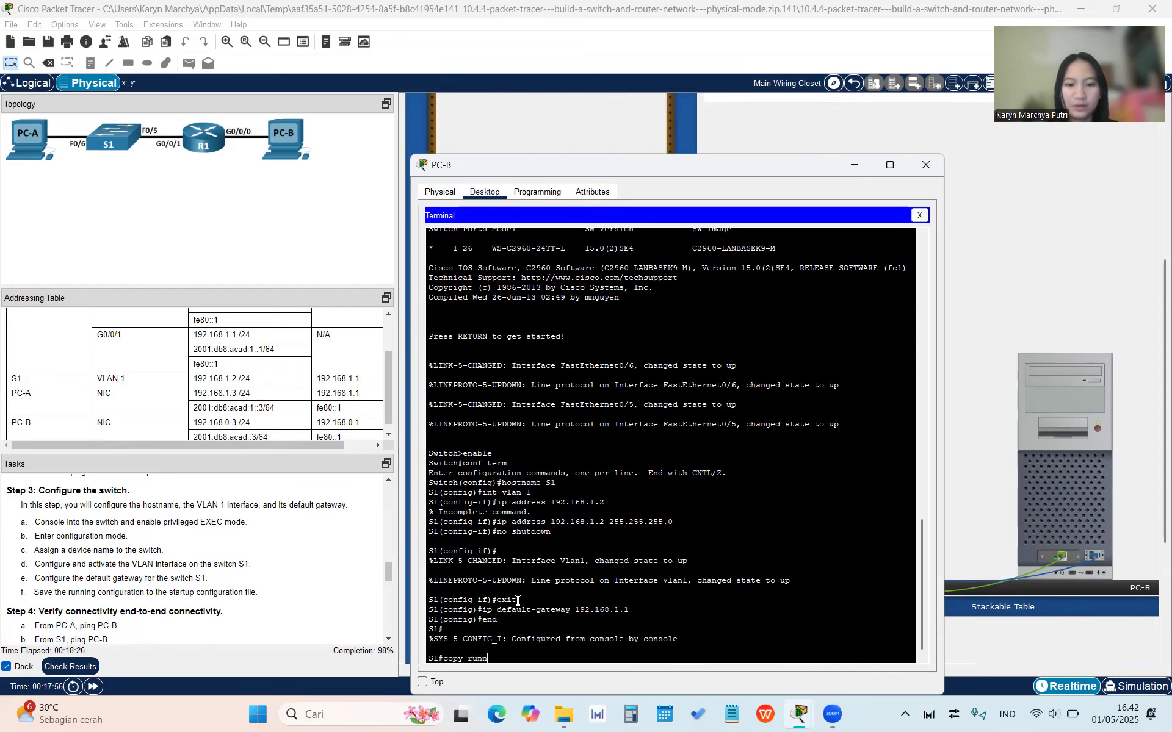
{"action": "type", "text": "ing-config startup"}
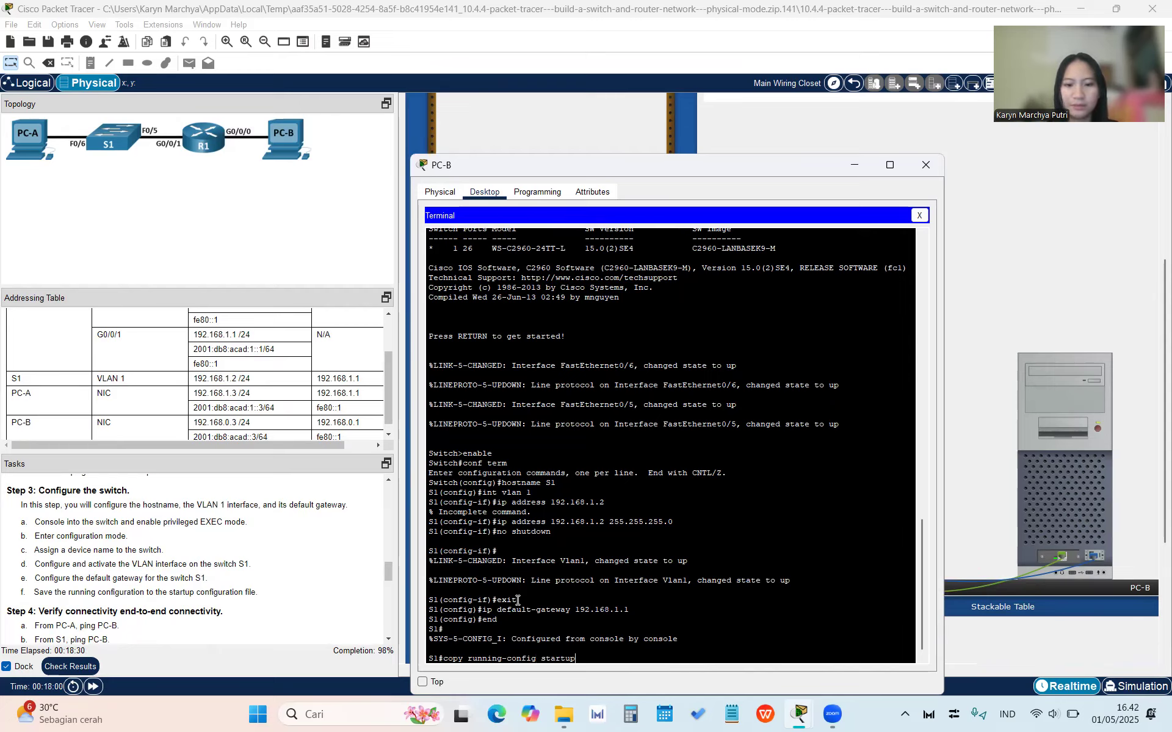
{"action": "type", "text": "-config"}
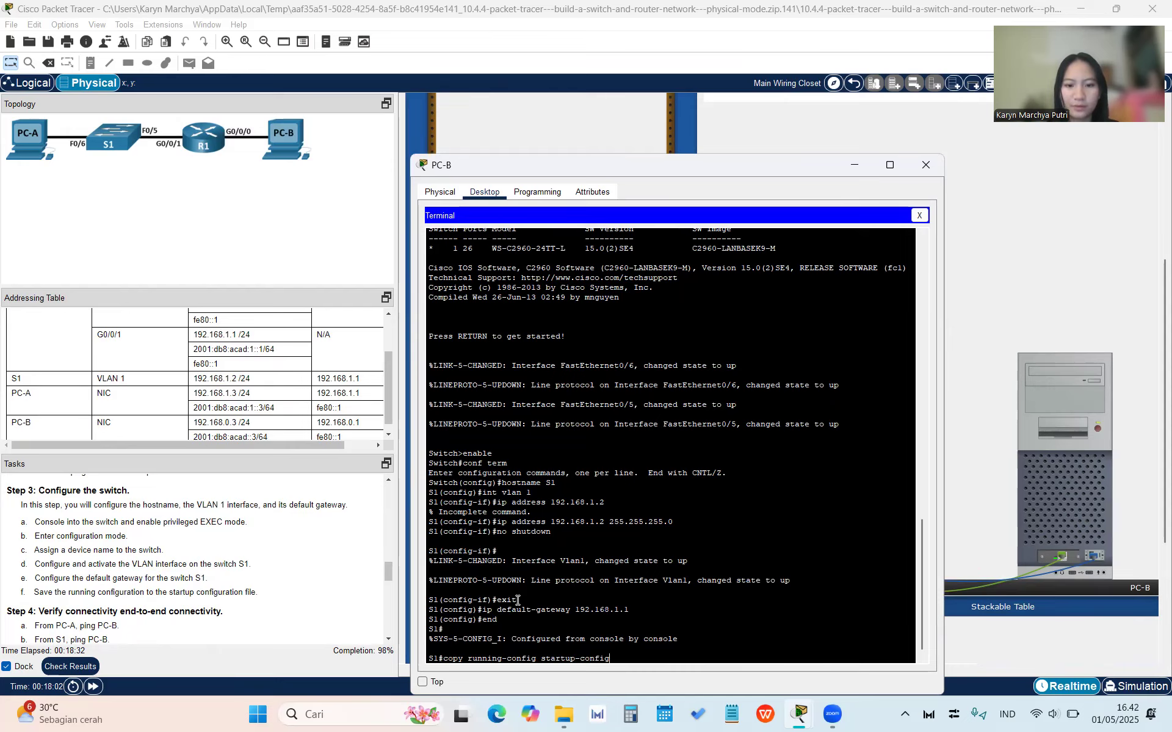
{"action": "key", "text": "Return"}
{"action": "key", "text": "Return"}
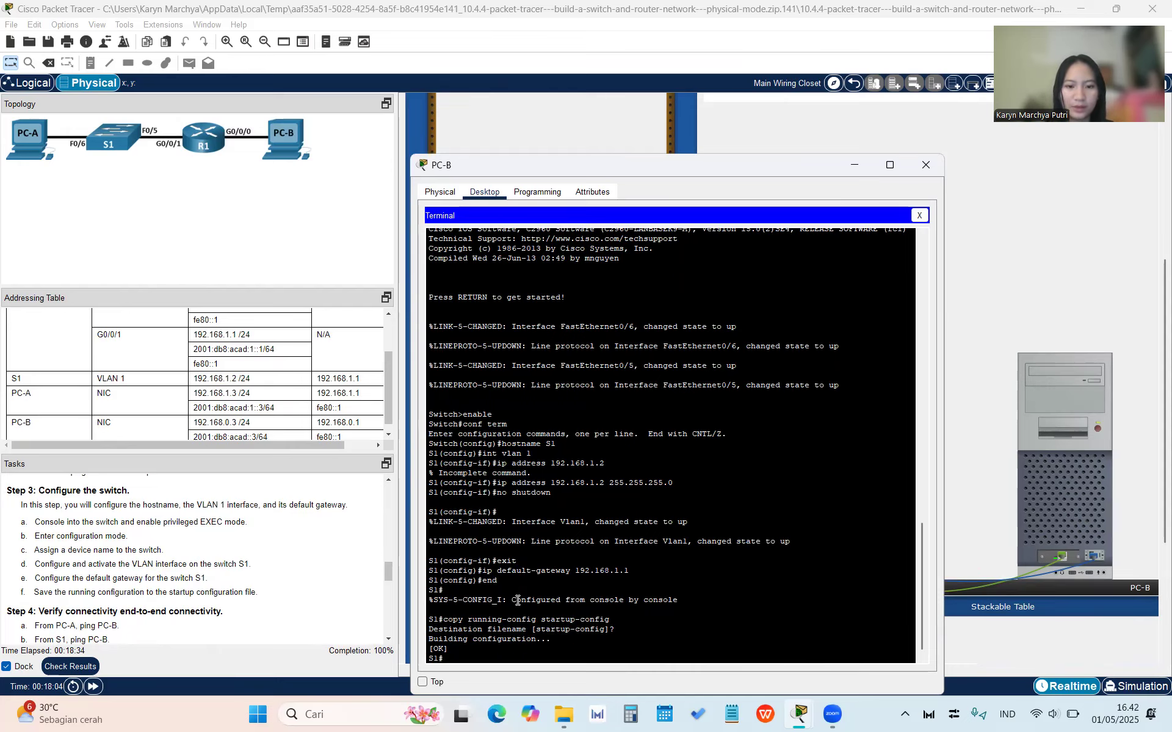
Close PC-B's terminal window and ping PC-B at 192.168.0.3 from PC-A's Command Prompt.
{"action": "scroll", "coordinate": [294, 574], "scroll_direction": "down", "scroll_amount": 3}
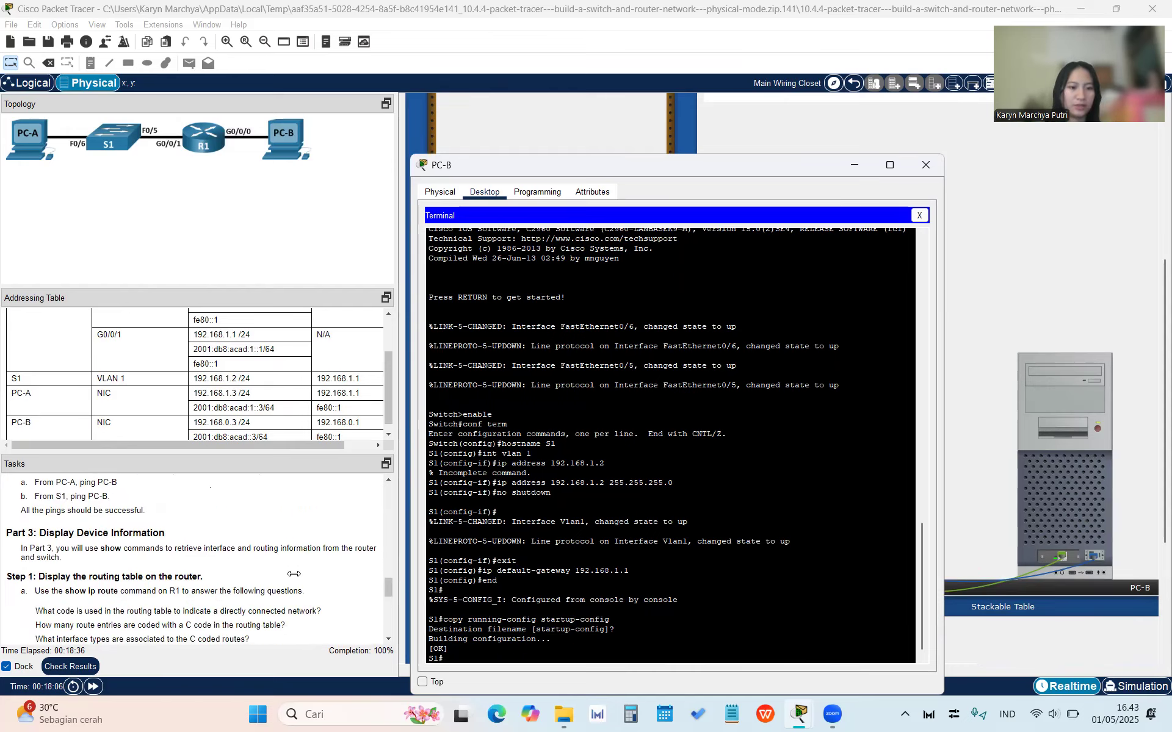
{"action": "scroll", "coordinate": [294, 574], "scroll_direction": "up", "scroll_amount": 1}
{"action": "scroll", "coordinate": [294, 573], "scroll_direction": "down", "scroll_amount": 2}
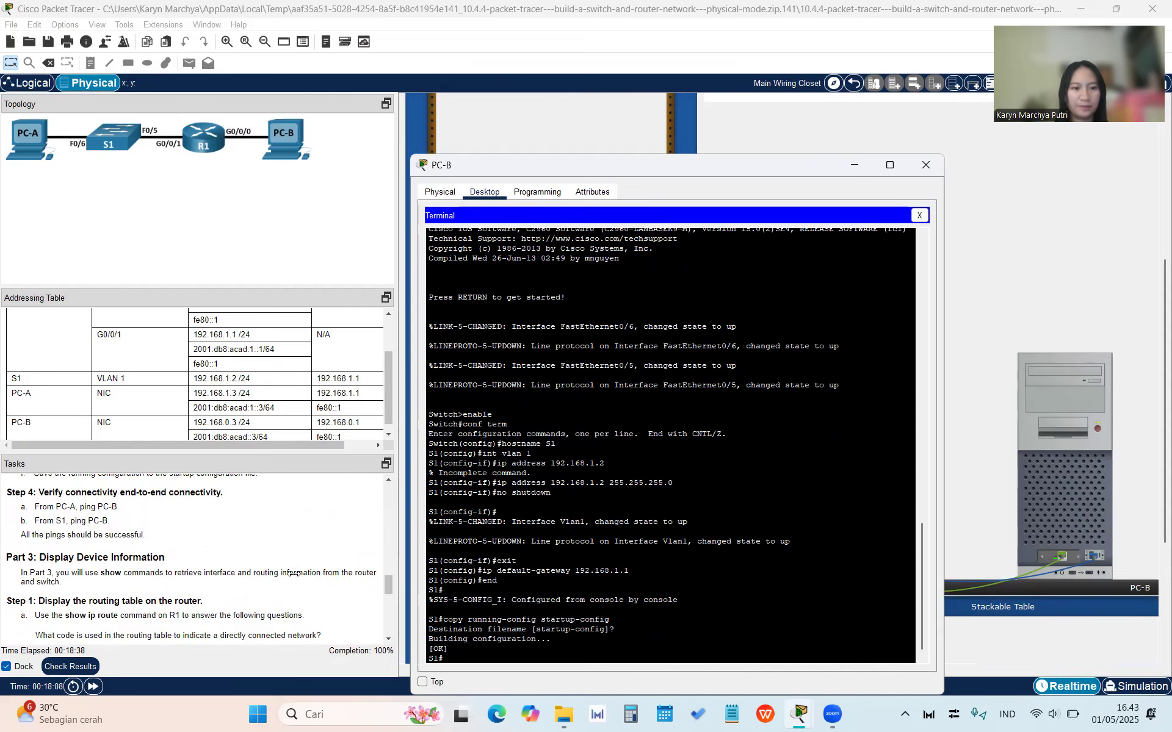
{"action": "scroll", "coordinate": [293, 574], "scroll_direction": "up", "scroll_amount": 1}
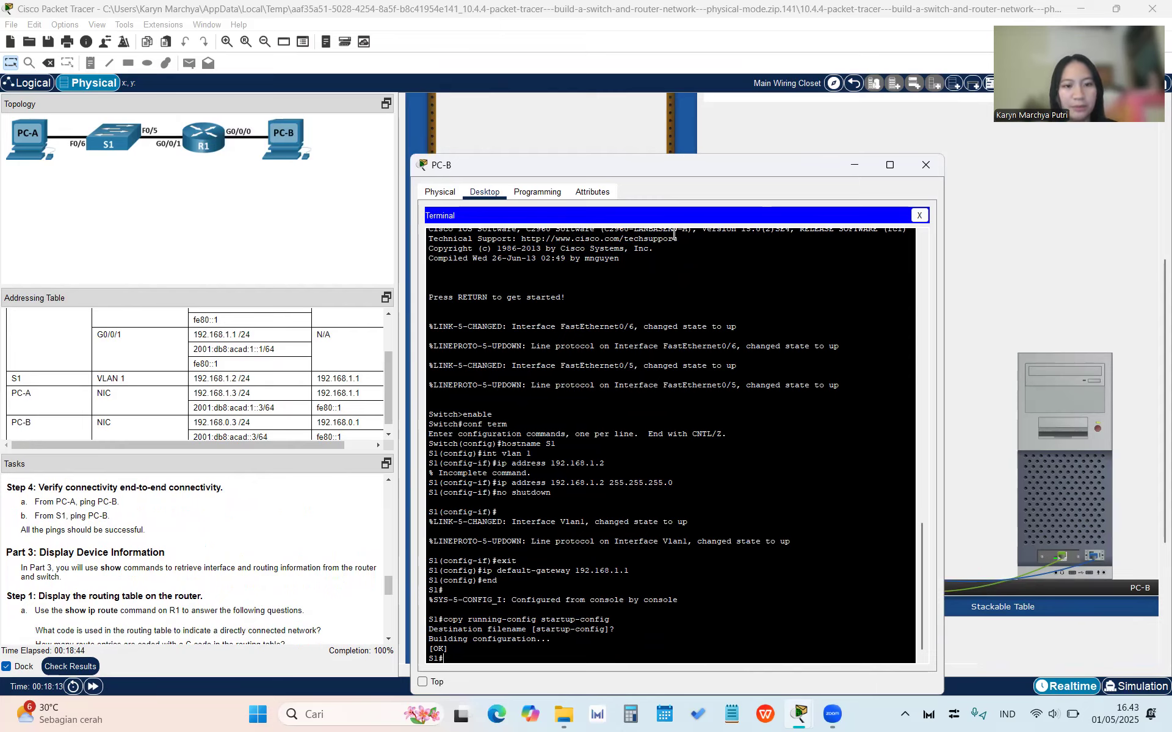
{"action": "left_click", "coordinate": [926, 164]}
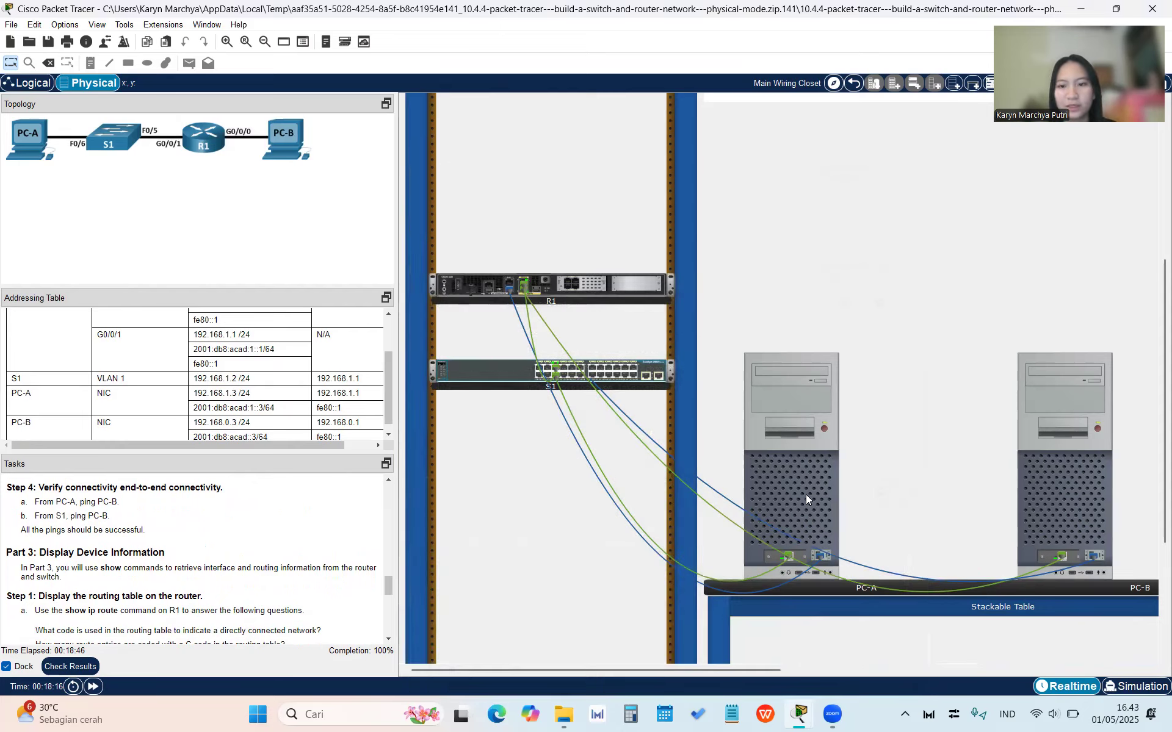
{"action": "left_click", "coordinate": [806, 496]}
{"action": "left_click", "coordinate": [775, 249]}
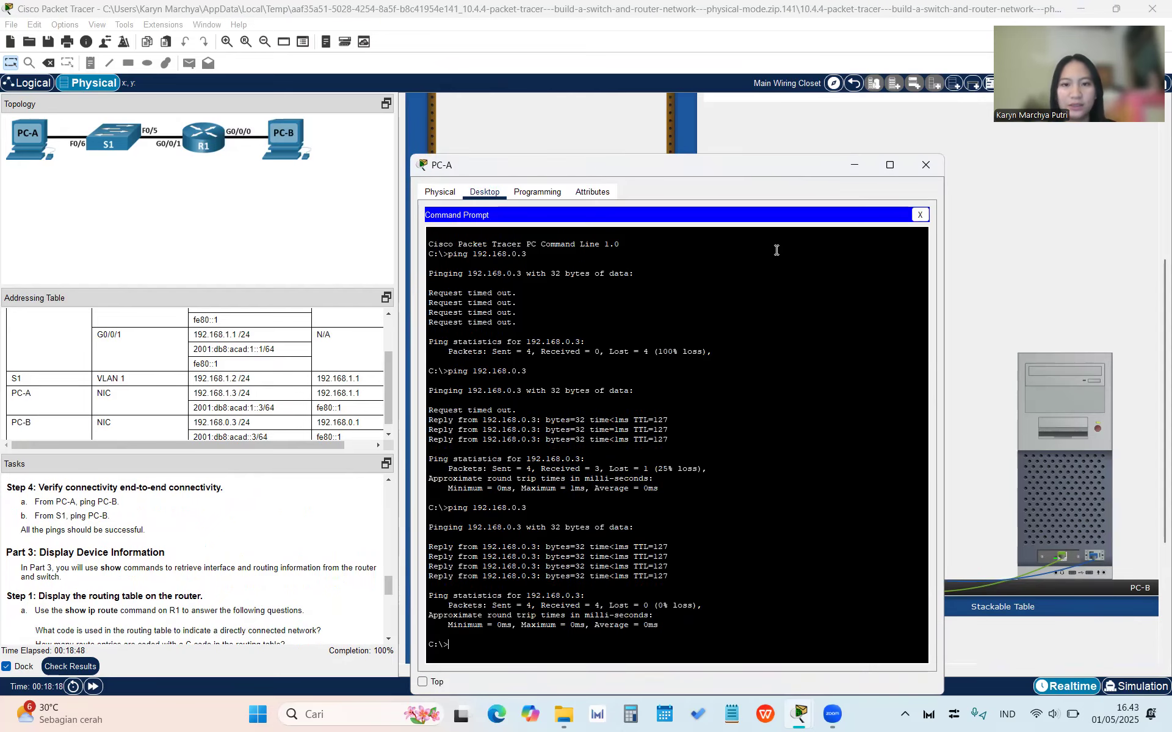
{"action": "type", "text": "ping 192"}
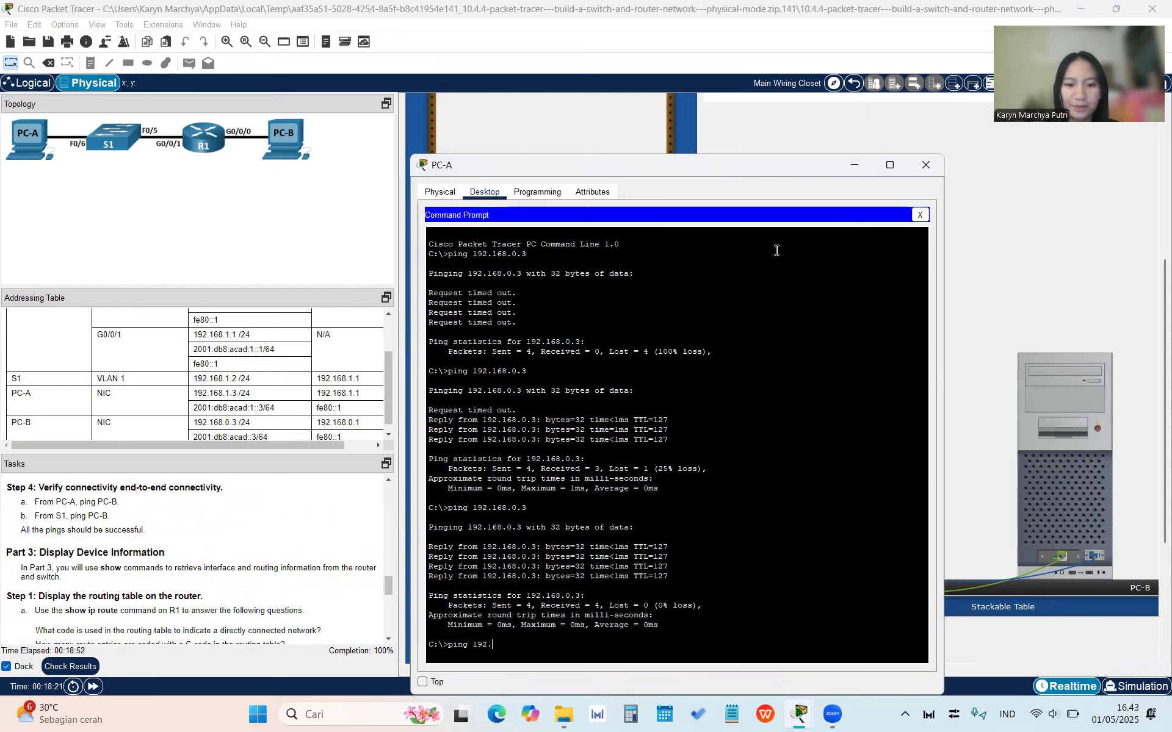
{"action": "type", "text": ".168"}
{"action": "key", "text": "BackSpace"}
{"action": "type", "text": "68.0.3"}
{"action": "key", "text": "Return"}
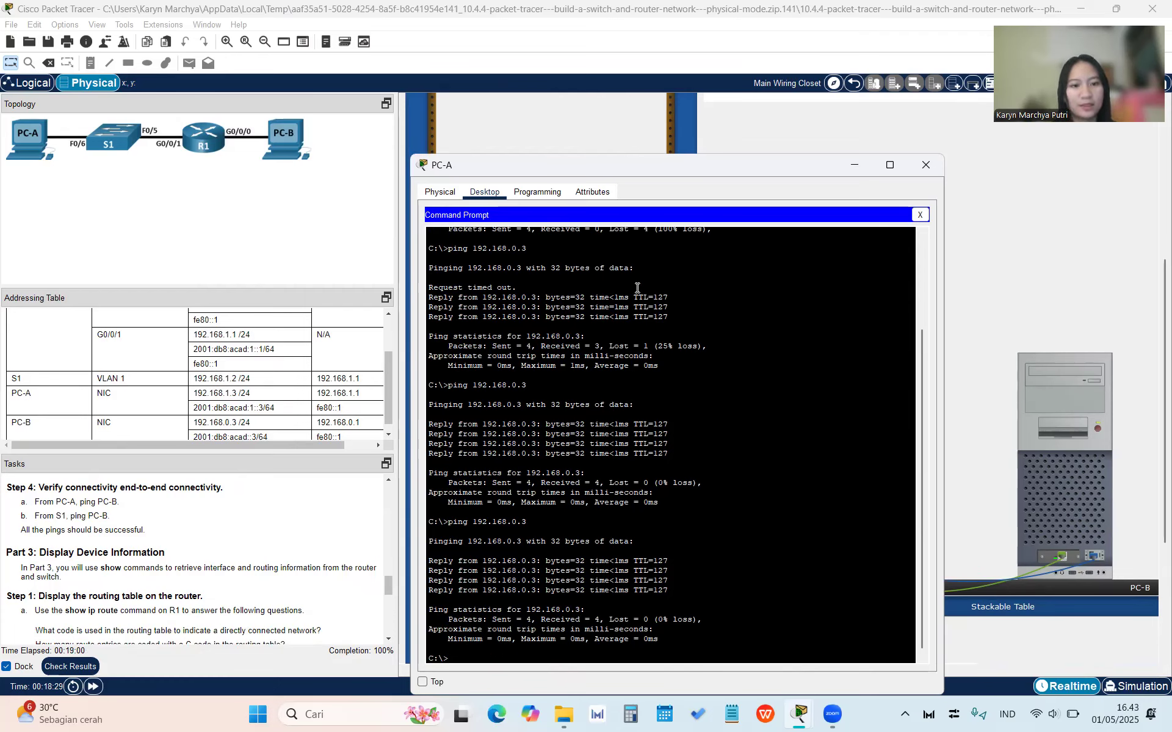
Try to ping PC-B's IPv6 address as 2001:db8:acad::3/64 from PC-A, then close PC-A's window.
{"action": "scroll", "coordinate": [280, 408], "scroll_direction": "down", "scroll_amount": 1}
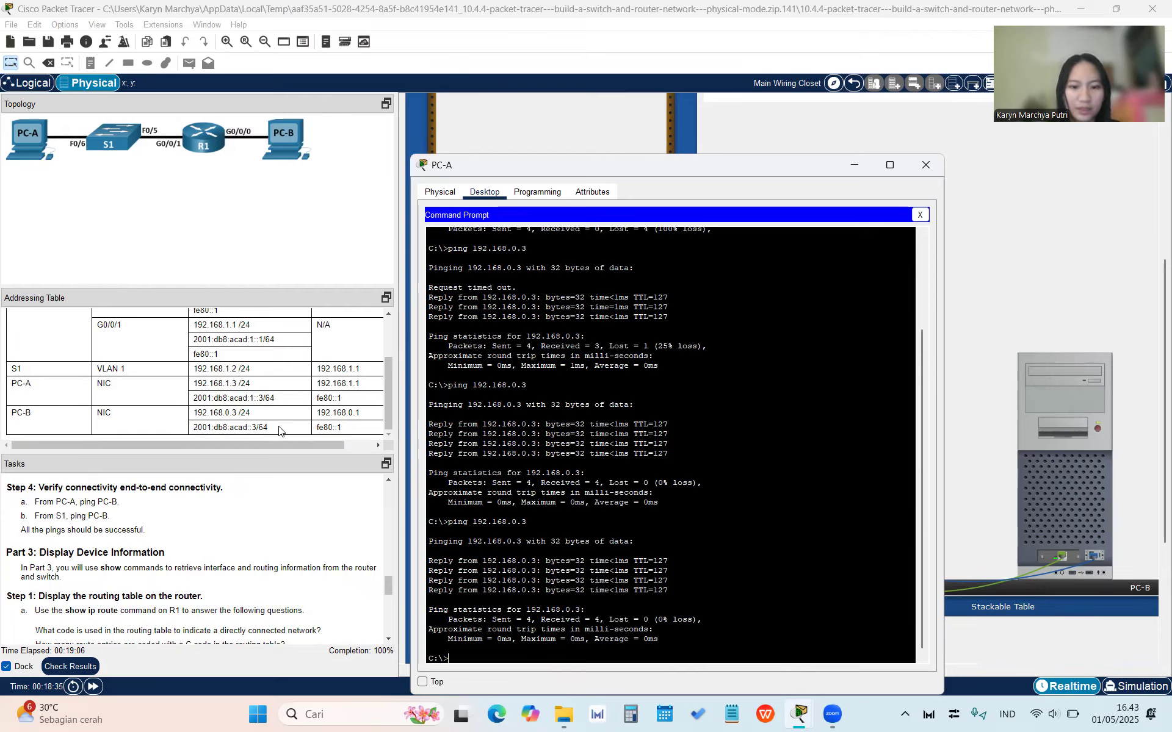
{"action": "type", "text": "ng 2001:"}
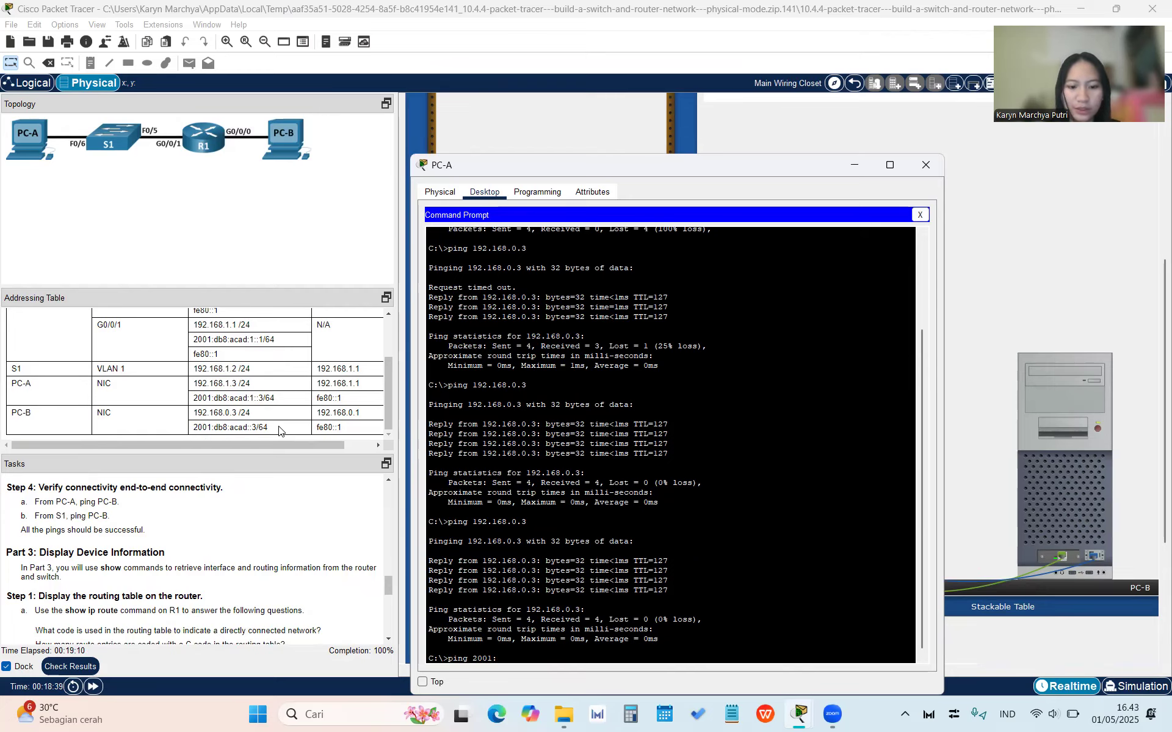
{"action": "type", "text": "db8:acad::"}
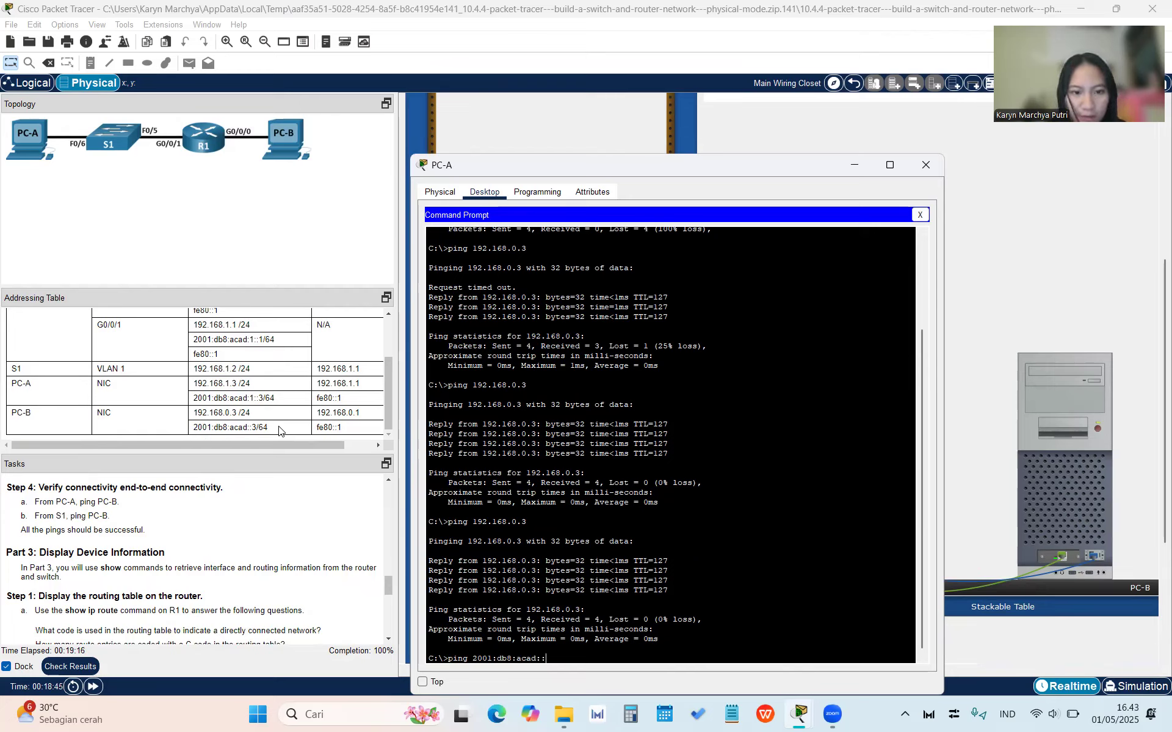
{"action": "type", "text": "3/"}
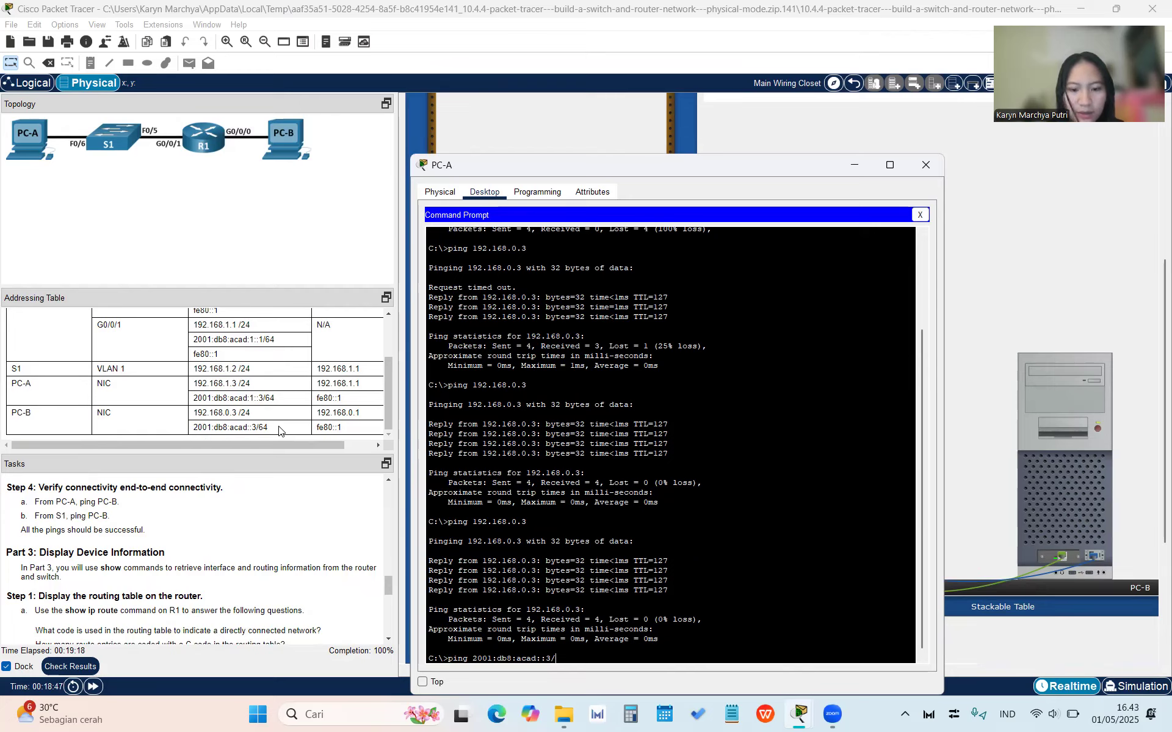
{"action": "type", "text": "64"}
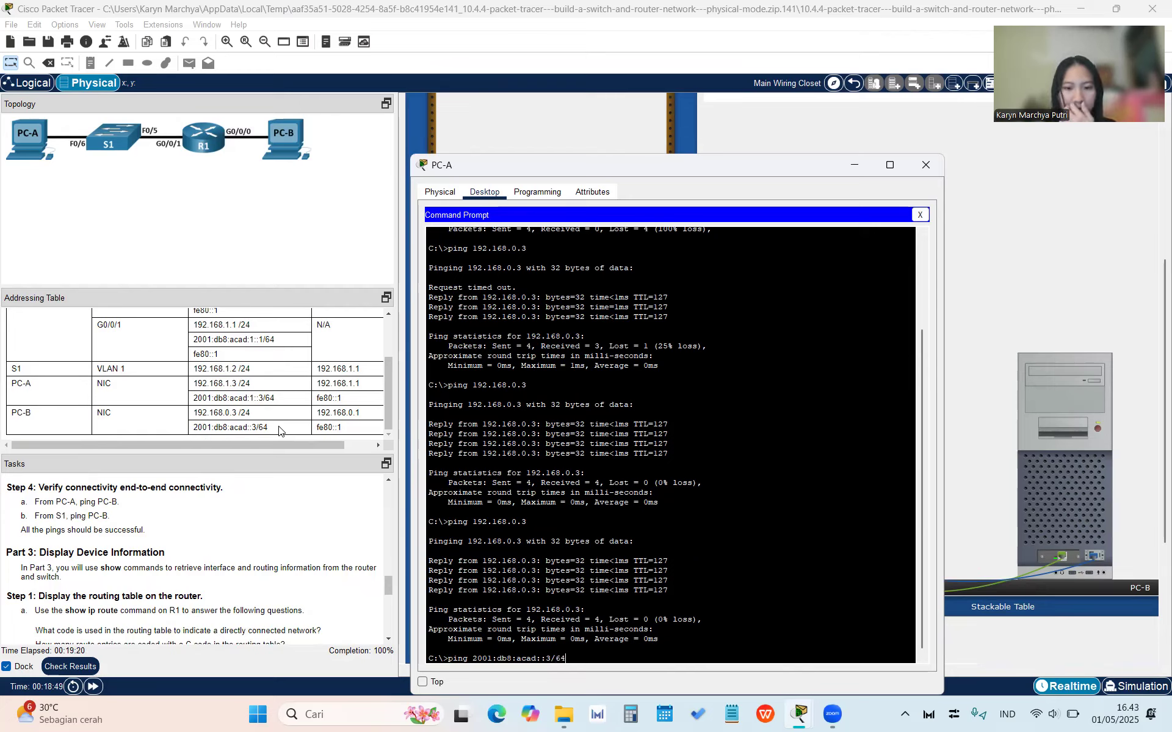
{"action": "key", "text": "Return"}
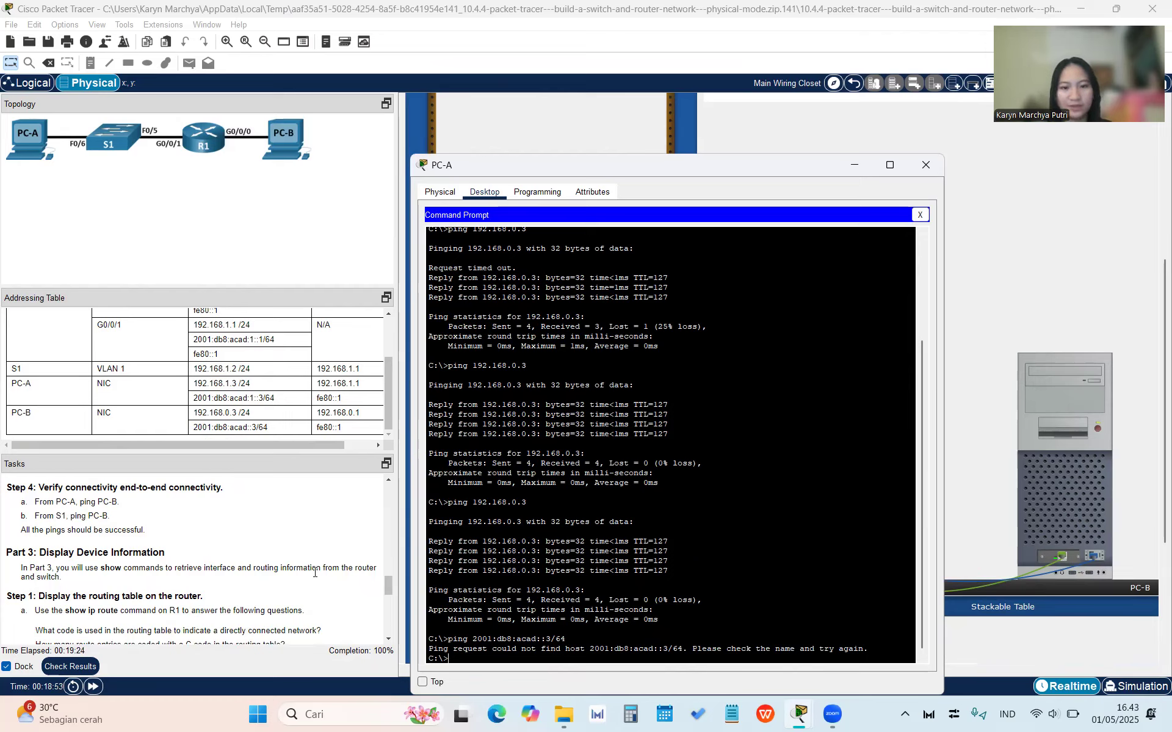
{"action": "scroll", "coordinate": [653, 534], "scroll_direction": "up", "scroll_amount": 2}
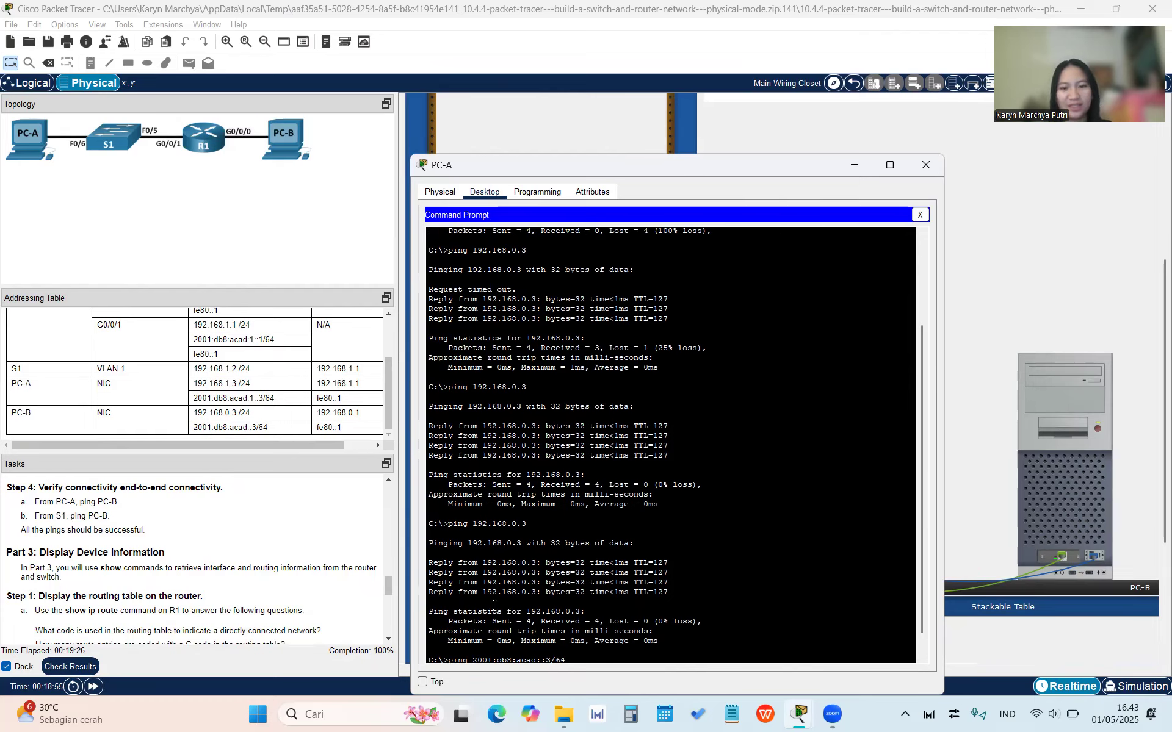
{"action": "left_click", "coordinate": [928, 165]}
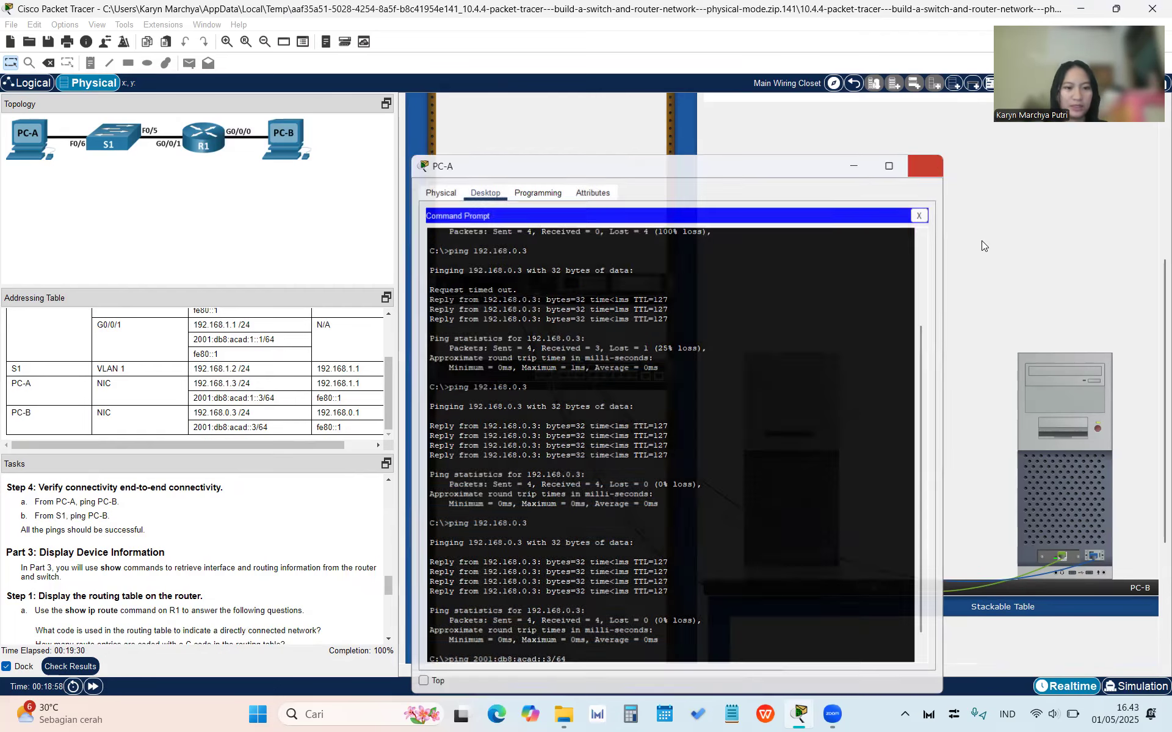
Open the S1 console through PC-B's Terminal with default port settings and ping 192.168.0.3 from the switch.
{"action": "left_click", "coordinate": [1055, 484]}
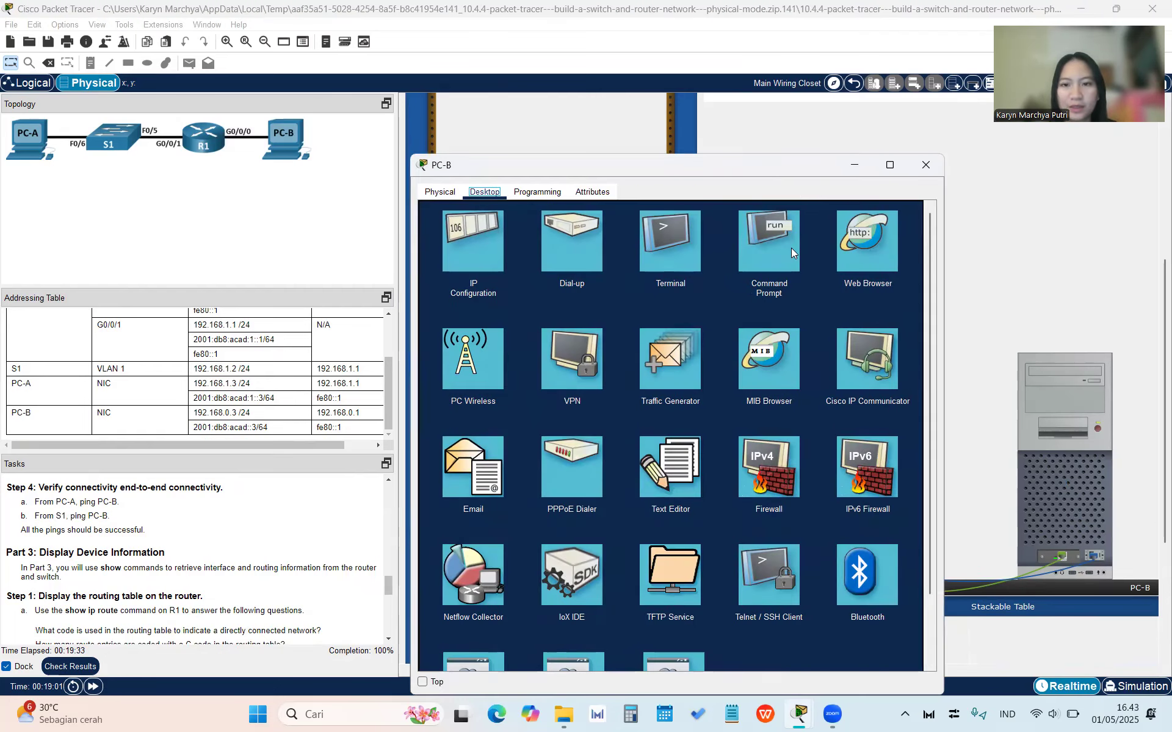
{"action": "left_click", "coordinate": [658, 239]}
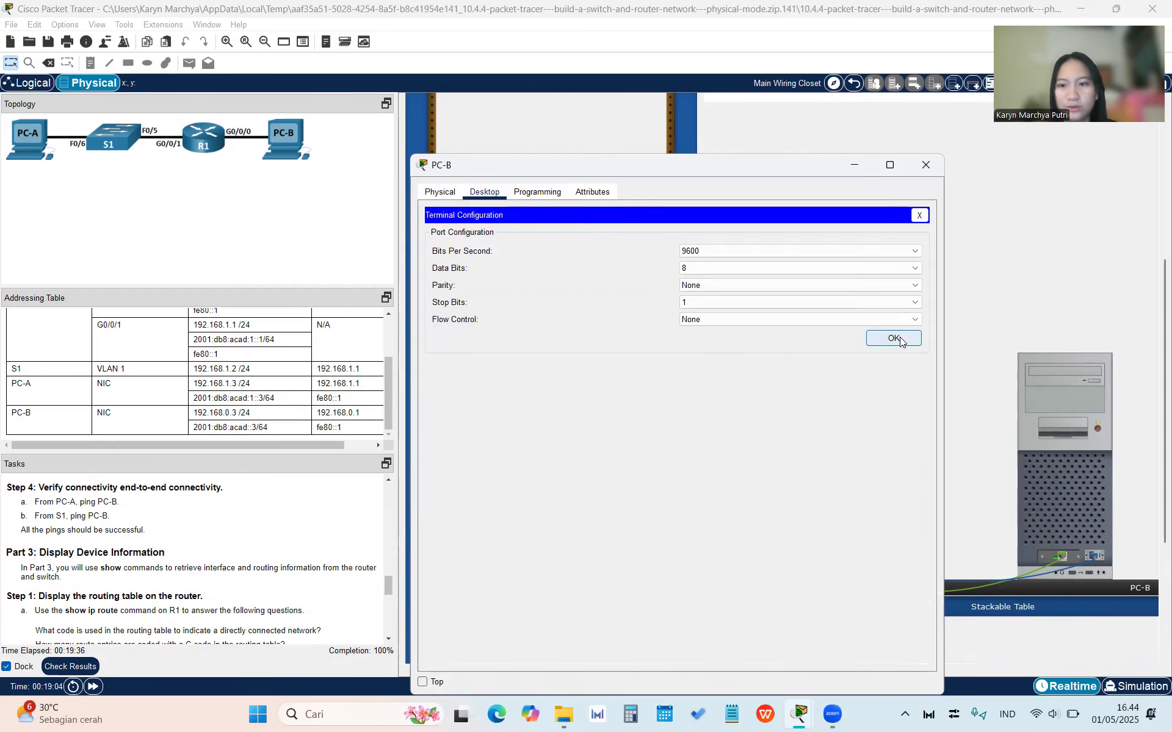
{"action": "left_click", "coordinate": [905, 340]}
{"action": "type", "text": "ping"}
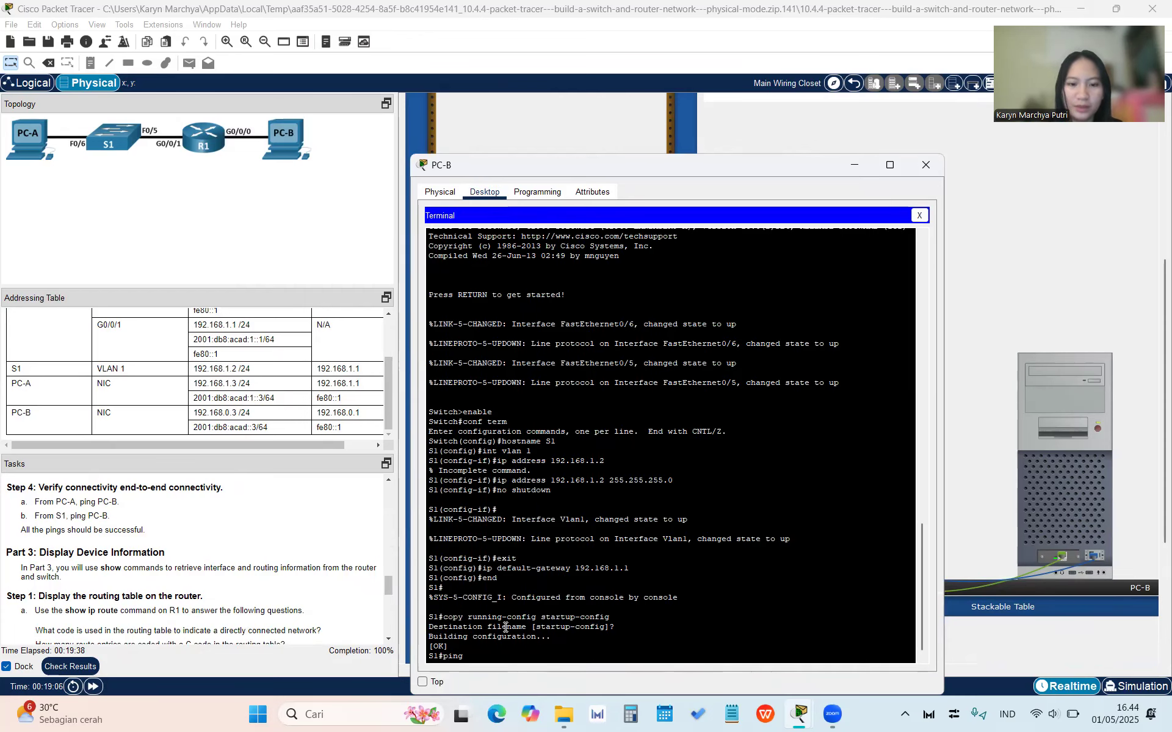
{"action": "type", "text": " 192.168"}
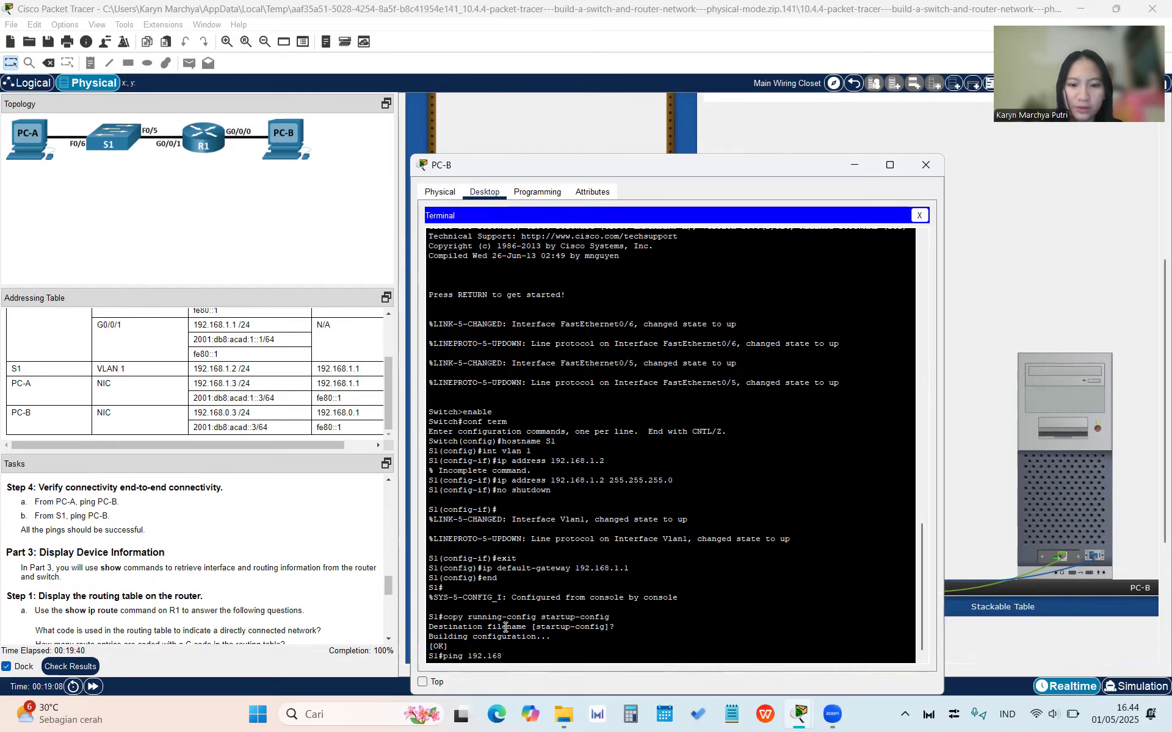
{"action": "type", "text": ".0."}
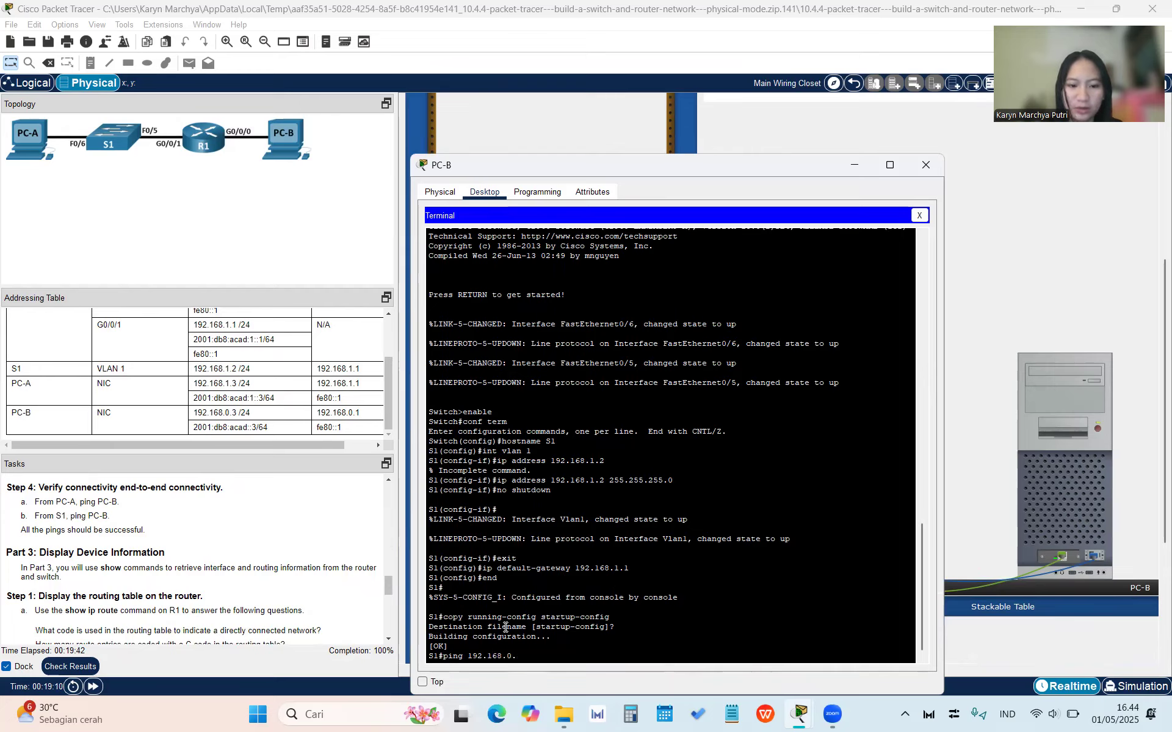
{"action": "type", "text": "3"}
{"action": "key", "text": "Return"}
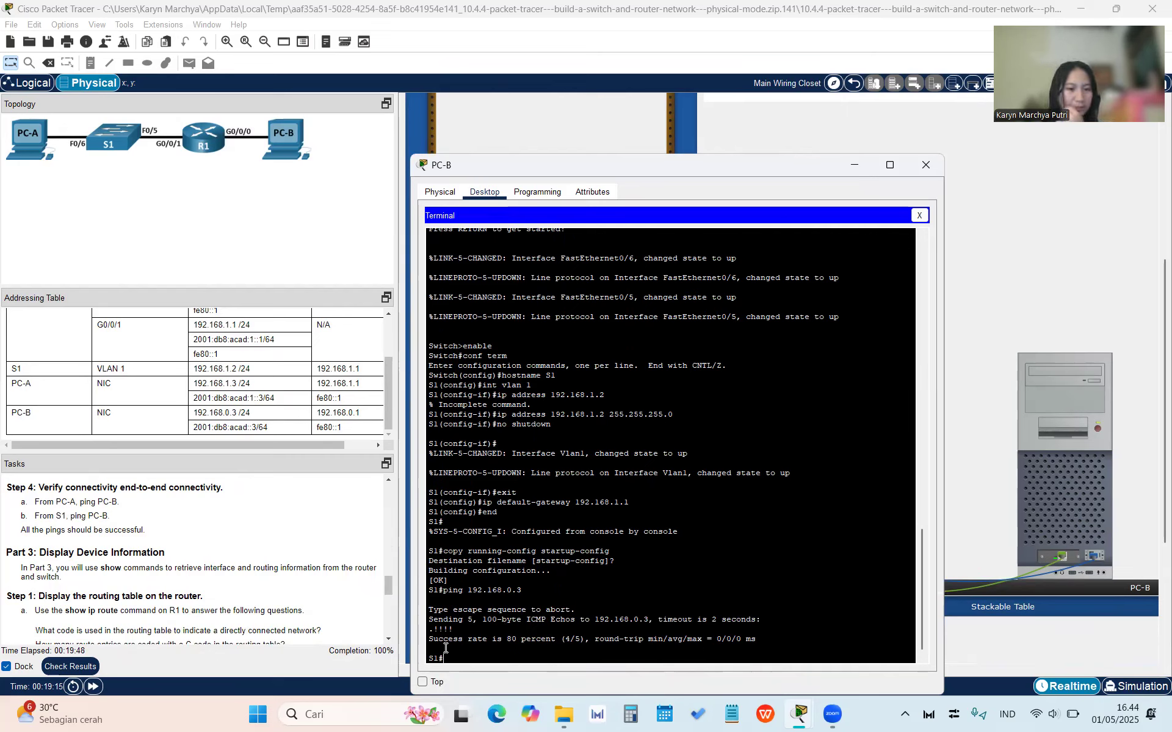
{"action": "left_click", "coordinate": [927, 166]}
Open the R1 console through PC-A's Terminal and display the IPv4 routing table with show ip route.
{"action": "scroll", "coordinate": [155, 552], "scroll_direction": "down", "scroll_amount": 2}
{"action": "scroll", "coordinate": [155, 552], "scroll_direction": "up", "scroll_amount": 1}
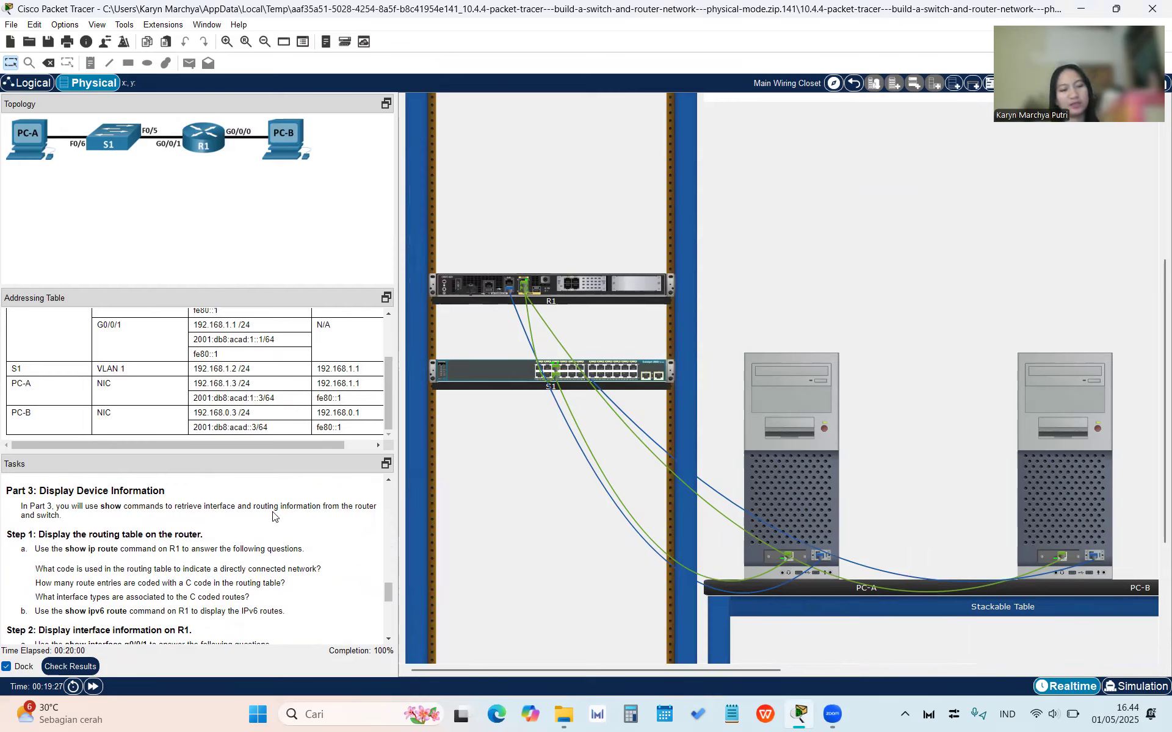
{"action": "scroll", "coordinate": [273, 520], "scroll_direction": "down", "scroll_amount": 1}
{"action": "scroll", "coordinate": [273, 520], "scroll_direction": "down", "scroll_amount": 1}
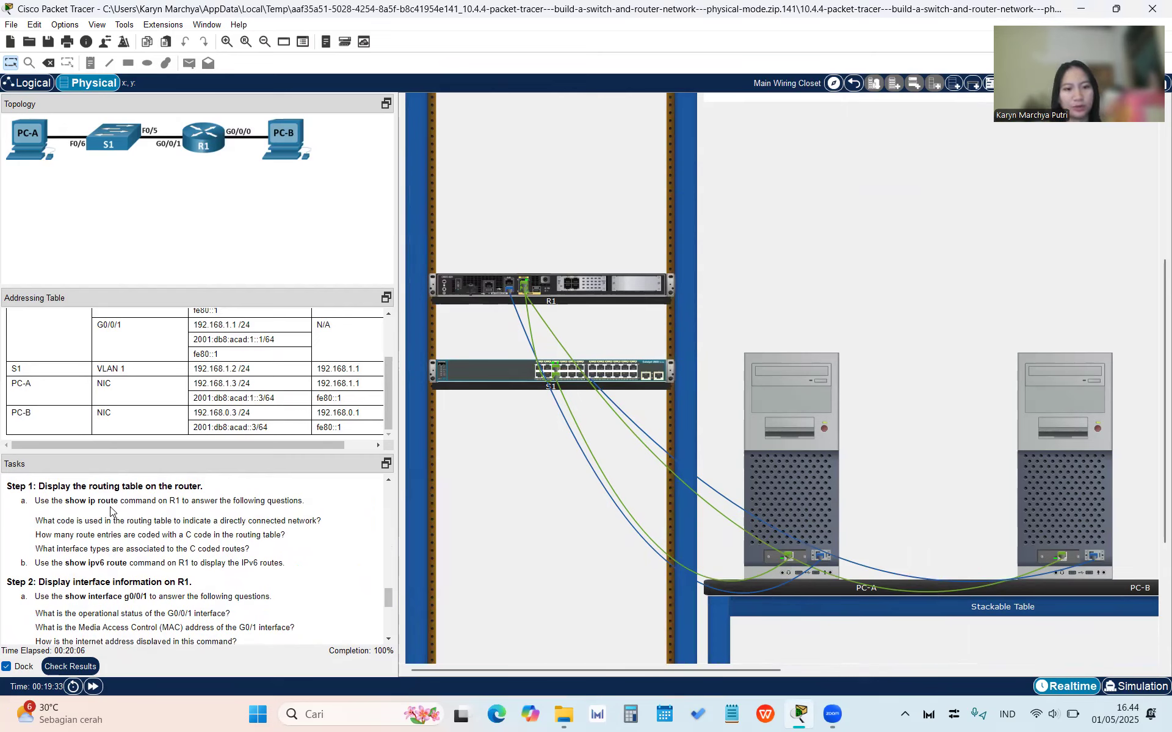
{"action": "left_click", "coordinate": [820, 475]}
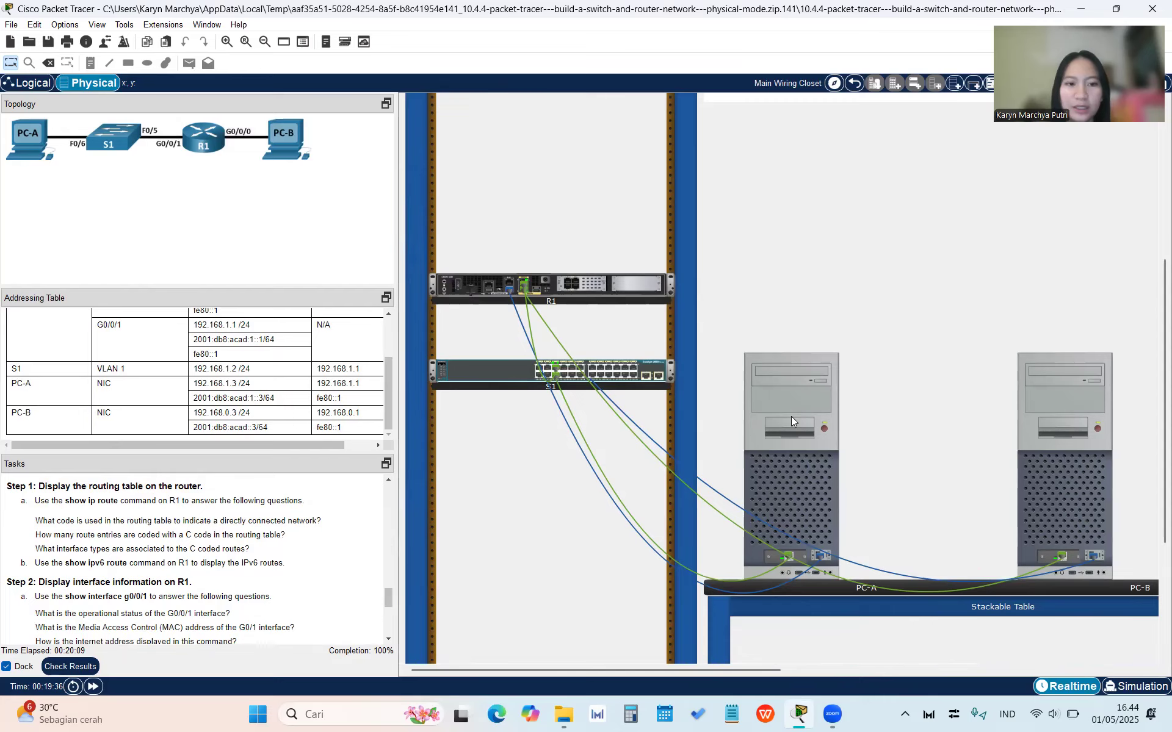
{"action": "left_click", "coordinate": [678, 252]}
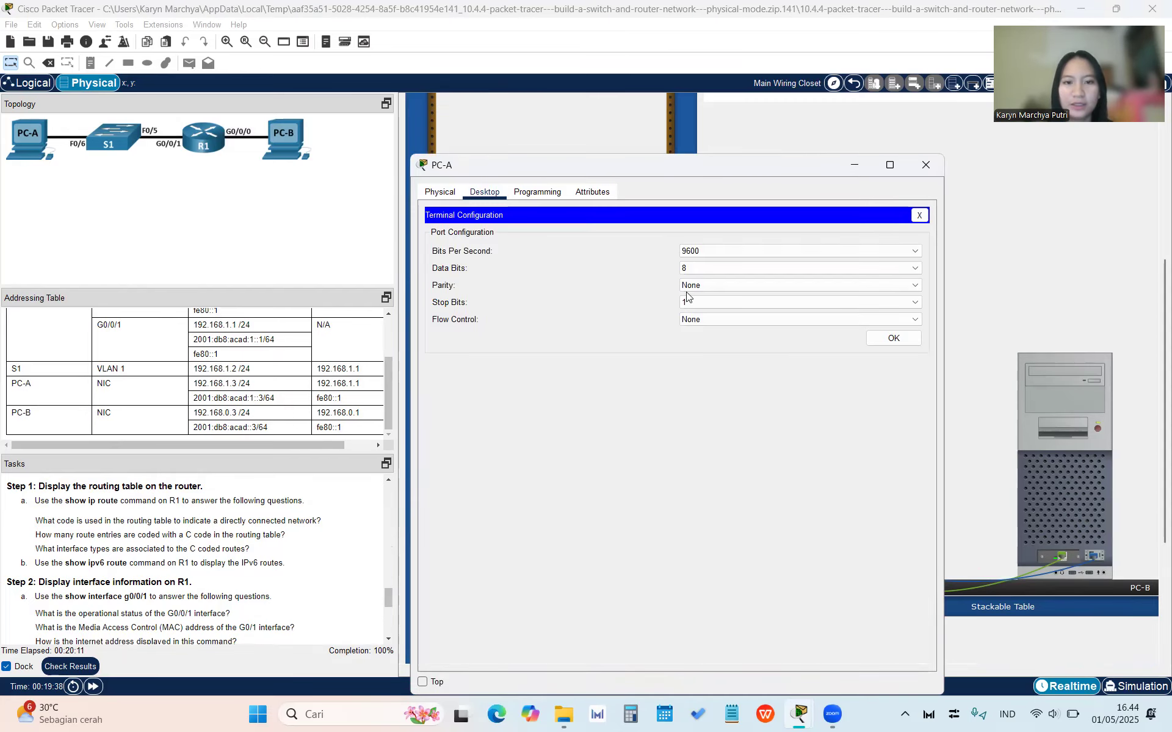
{"action": "left_click", "coordinate": [899, 344]}
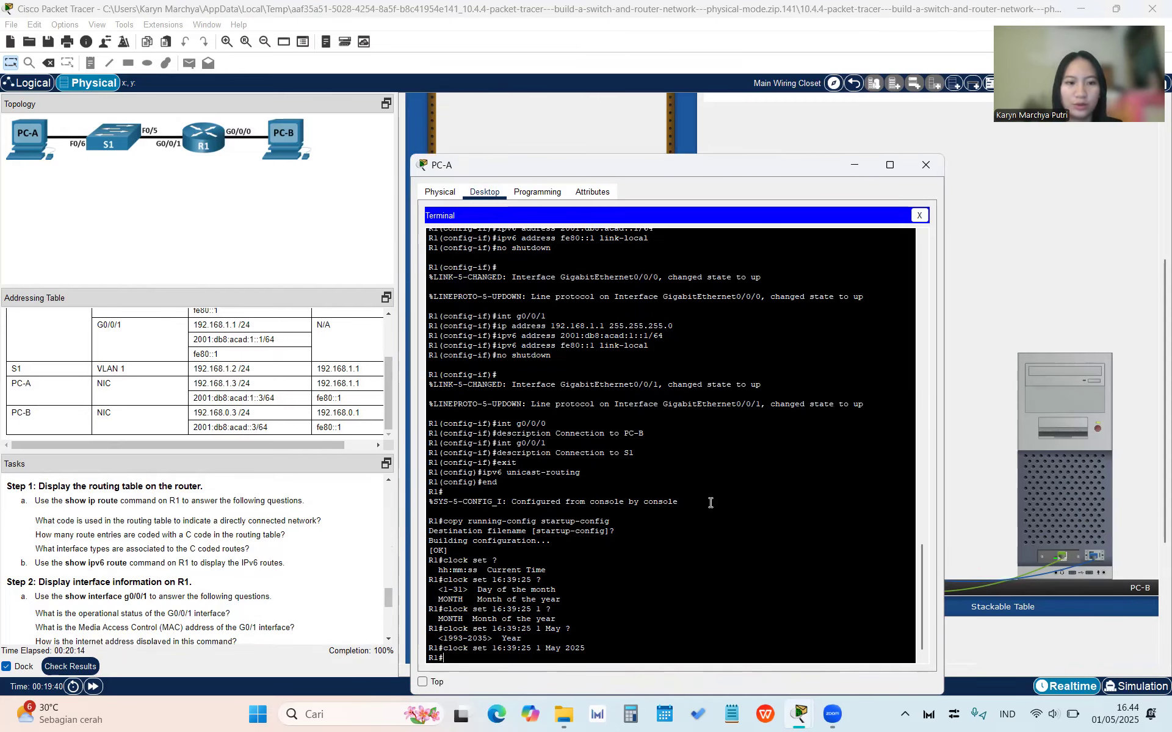
{"action": "type", "text": "sho"}
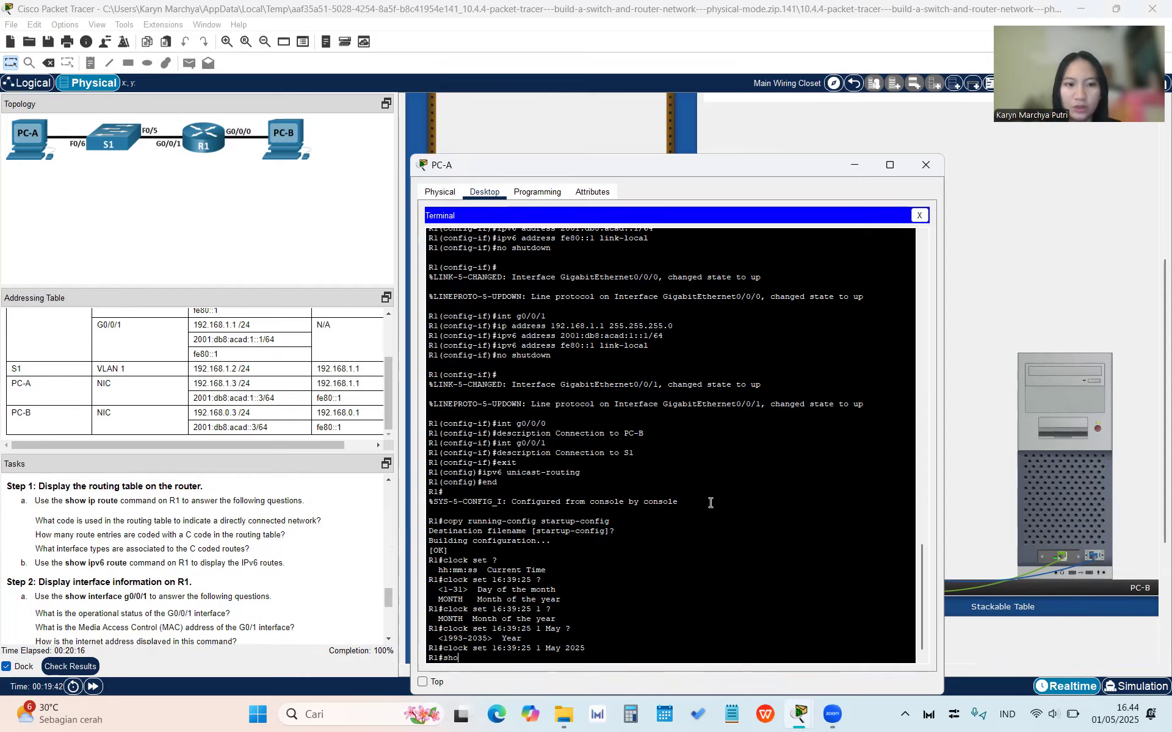
{"action": "type", "text": "w ip route"}
{"action": "key", "text": "Return"}
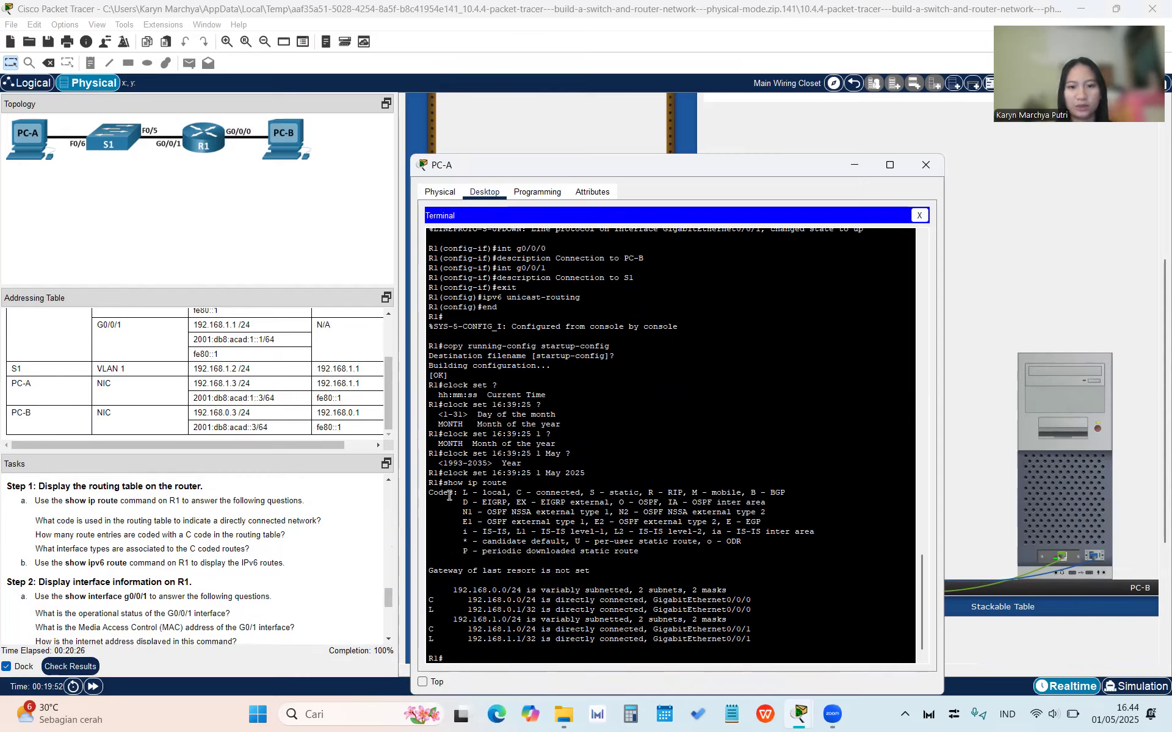
Examine the code legend and the C-coded entries in R1's routing table to answer the route code and interface type questions.
{"action": "left_click_drag", "start_coordinate": [464, 492], "coordinate": [584, 492]}
{"action": "left_click", "coordinate": [474, 655]}
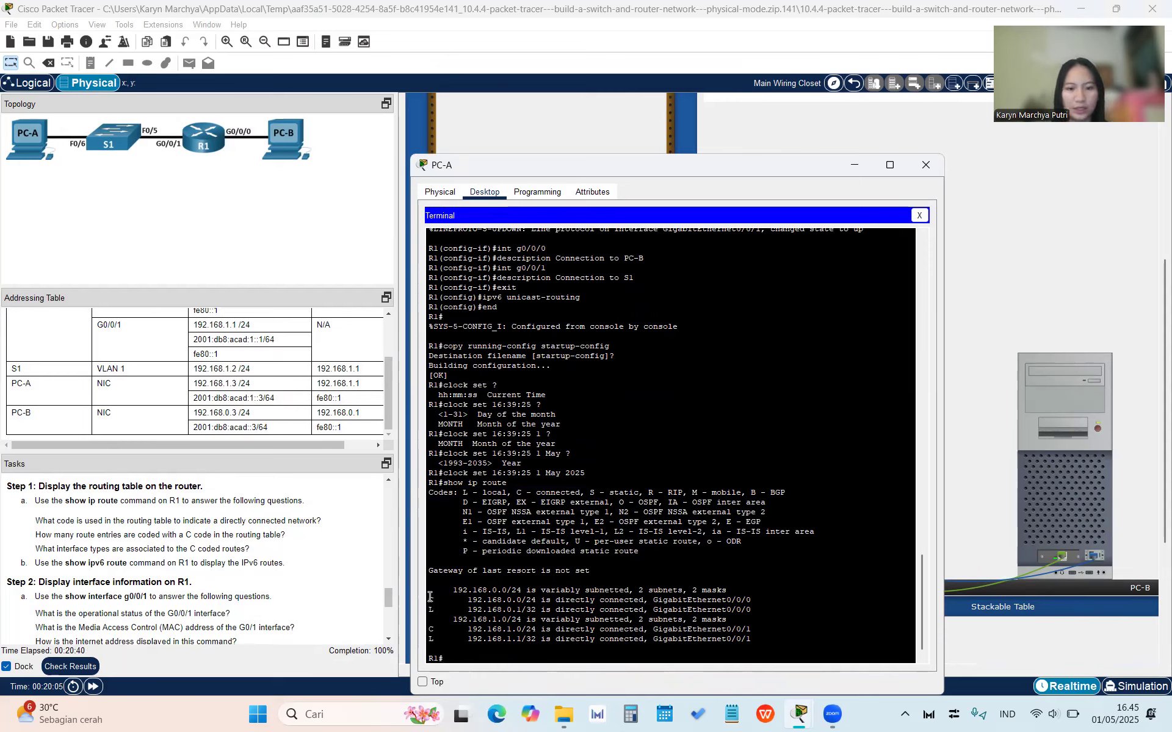
{"action": "left_click_drag", "start_coordinate": [430, 597], "coordinate": [754, 598]}
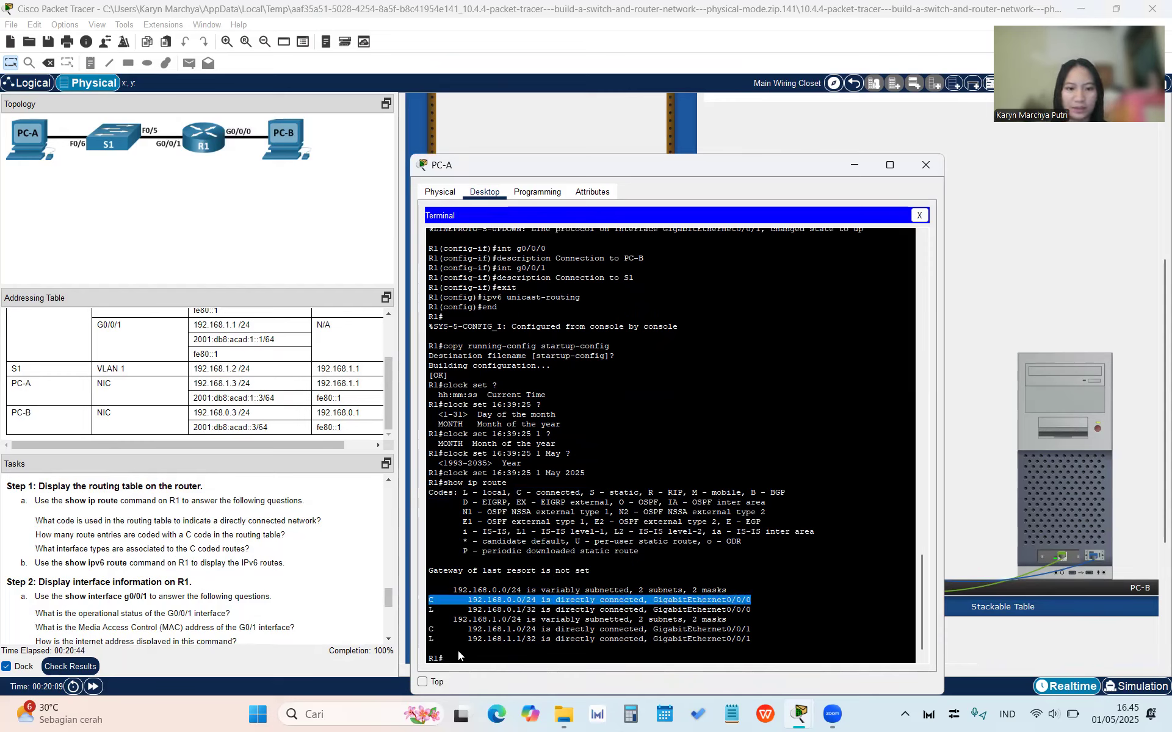
{"action": "left_click_drag", "start_coordinate": [430, 630], "coordinate": [767, 631]}
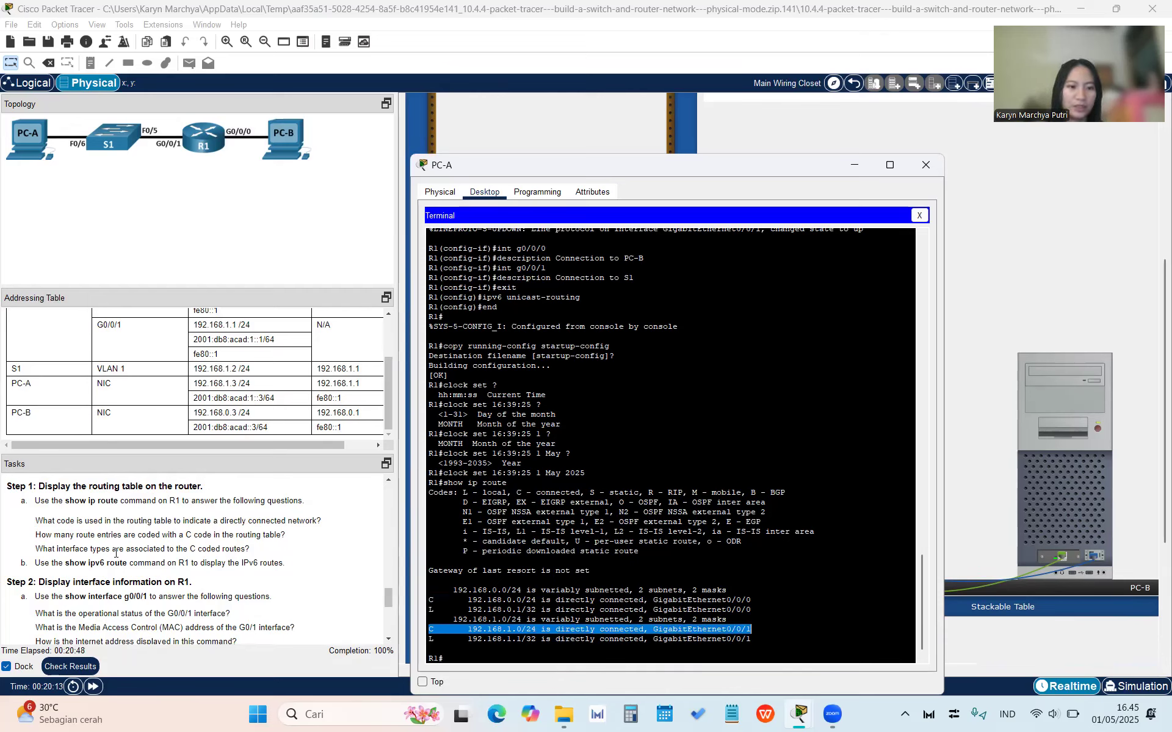
{"action": "left_click", "coordinate": [543, 583]}
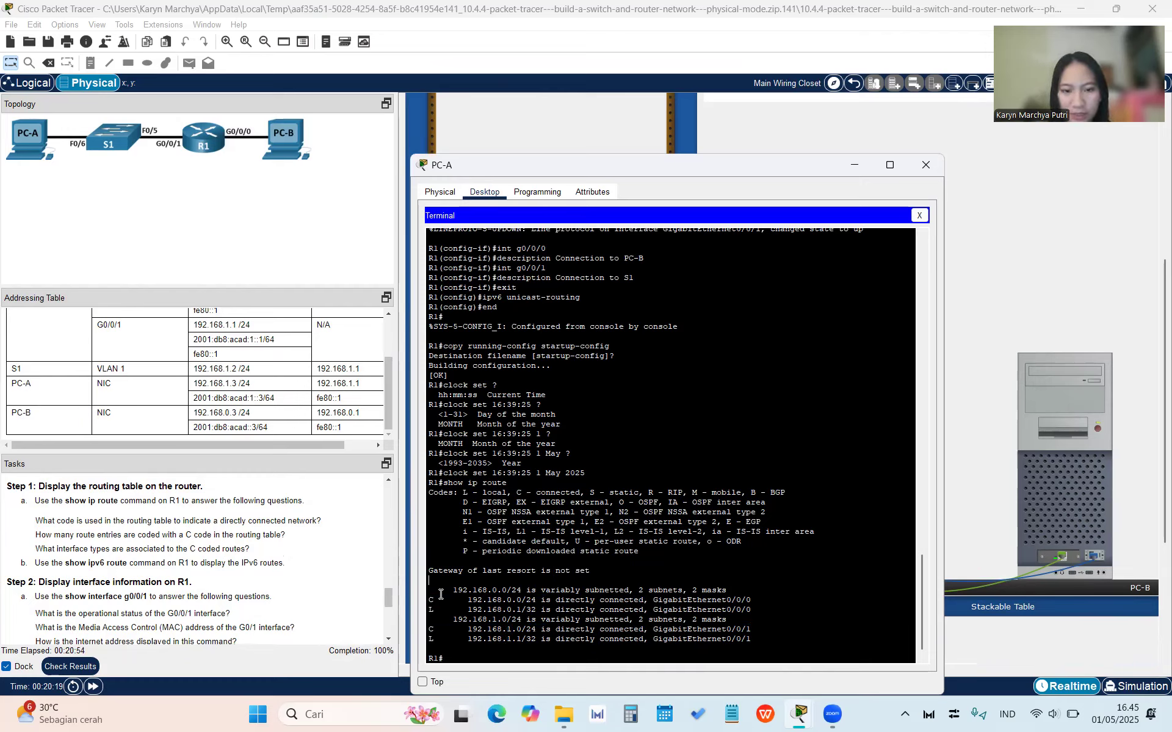
{"action": "left_click_drag", "start_coordinate": [430, 599], "coordinate": [780, 602]}
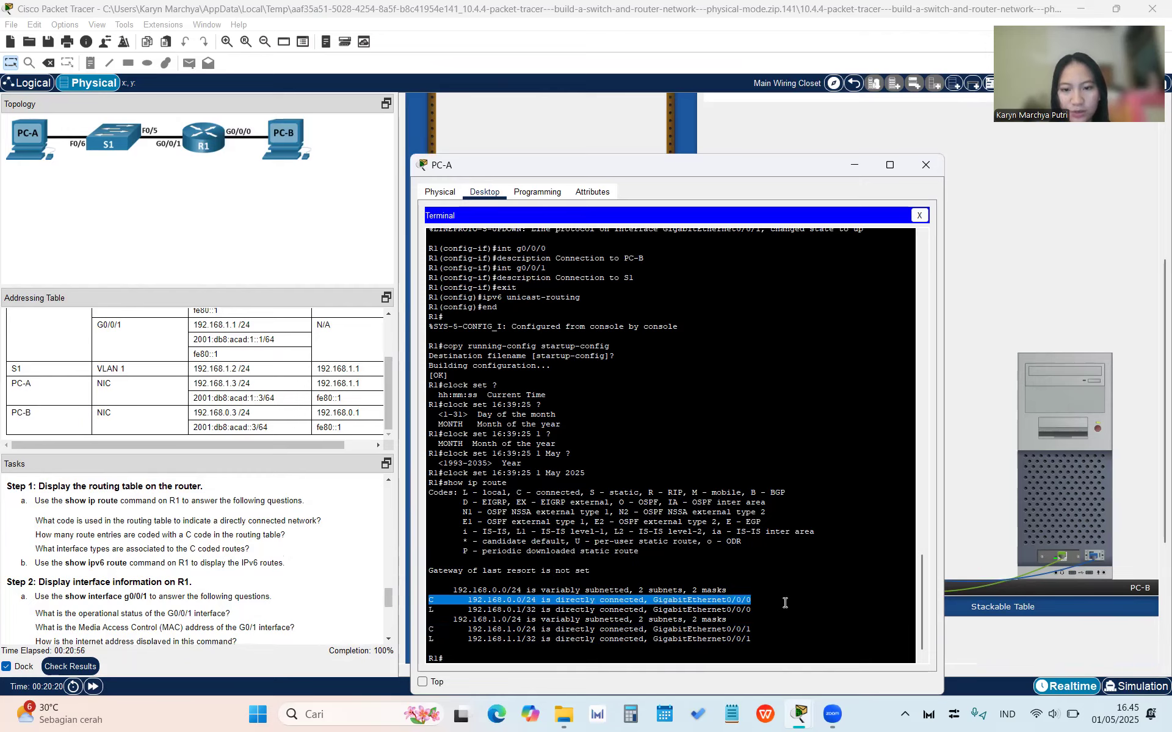
{"action": "left_click", "coordinate": [430, 627]}
{"action": "left_click_drag", "start_coordinate": [430, 628], "coordinate": [774, 631]}
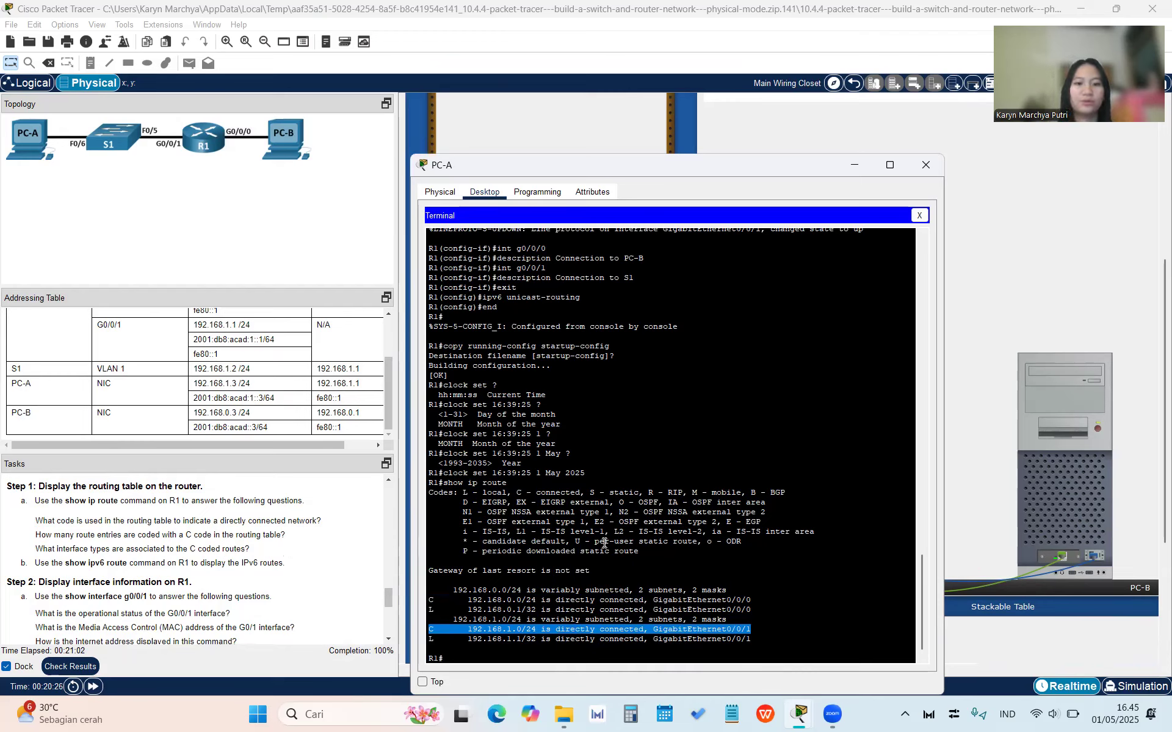
{"action": "left_click", "coordinate": [284, 542]}
{"action": "scroll", "coordinate": [281, 537], "scroll_direction": "down", "scroll_amount": 3}
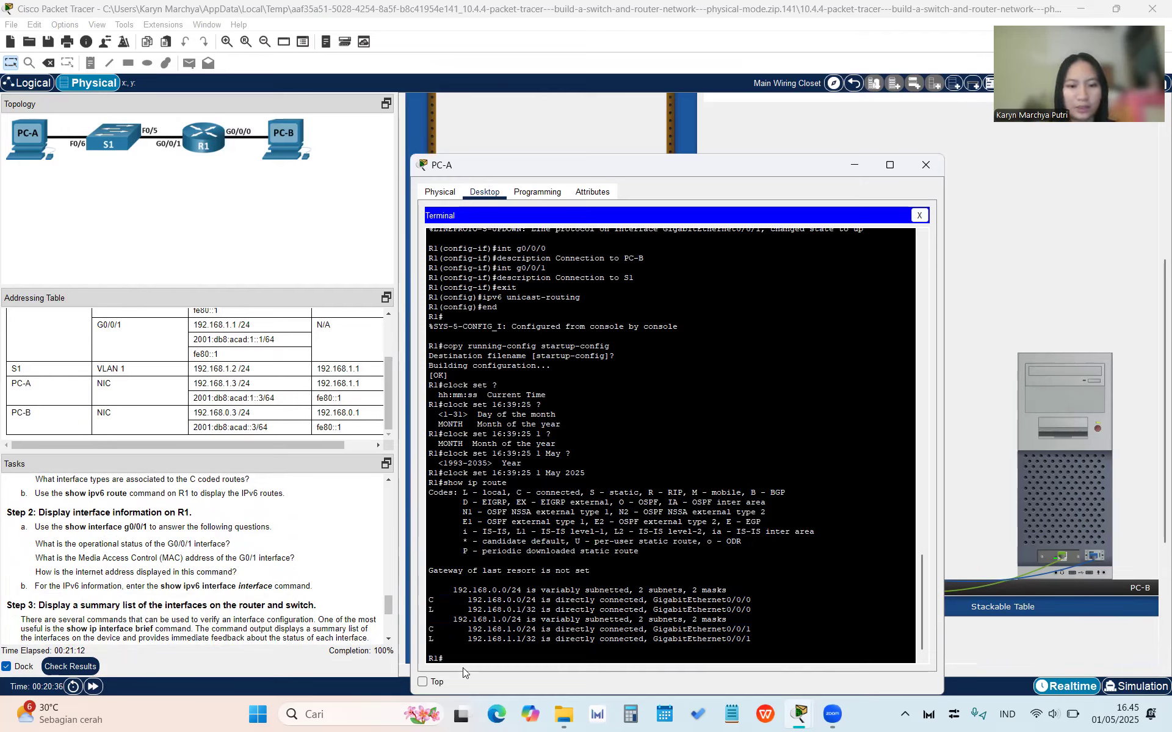
Run show interface g0/0/1 on R1 and examine the interface's operational status, MAC address and internet address.
{"action": "type", "text": "show interf"}
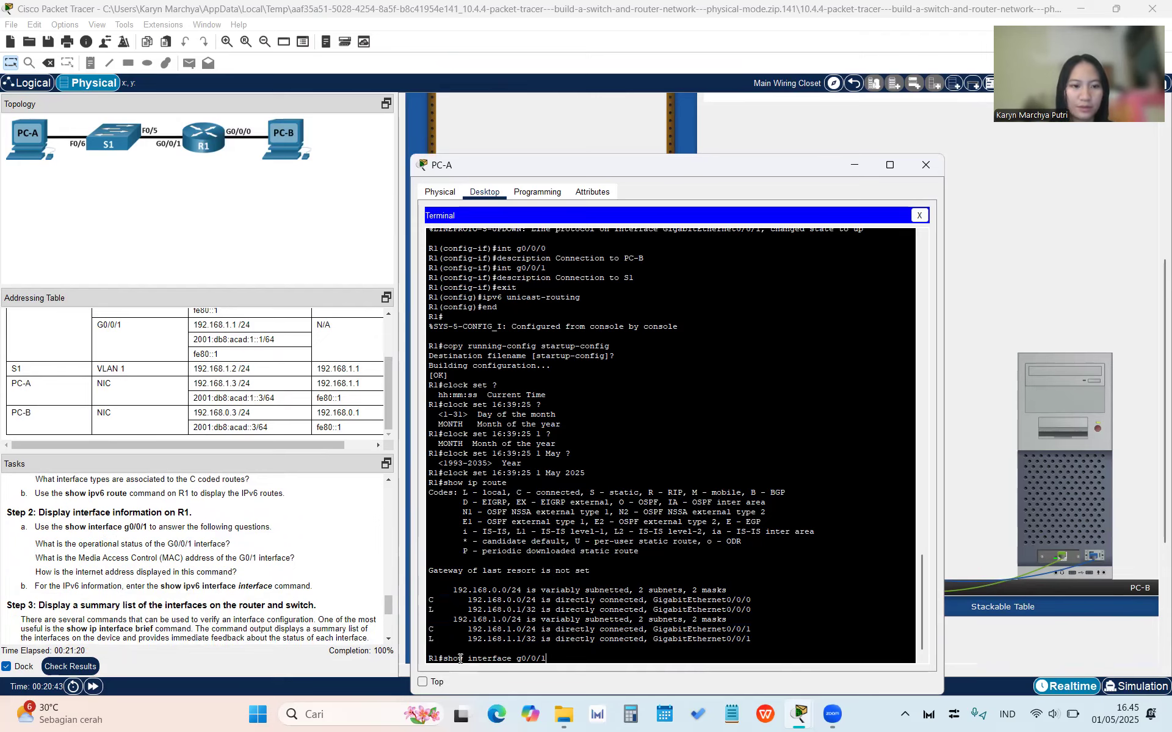
{"action": "type", "text": "ace g0/0/1"}
{"action": "key", "text": "Return"}
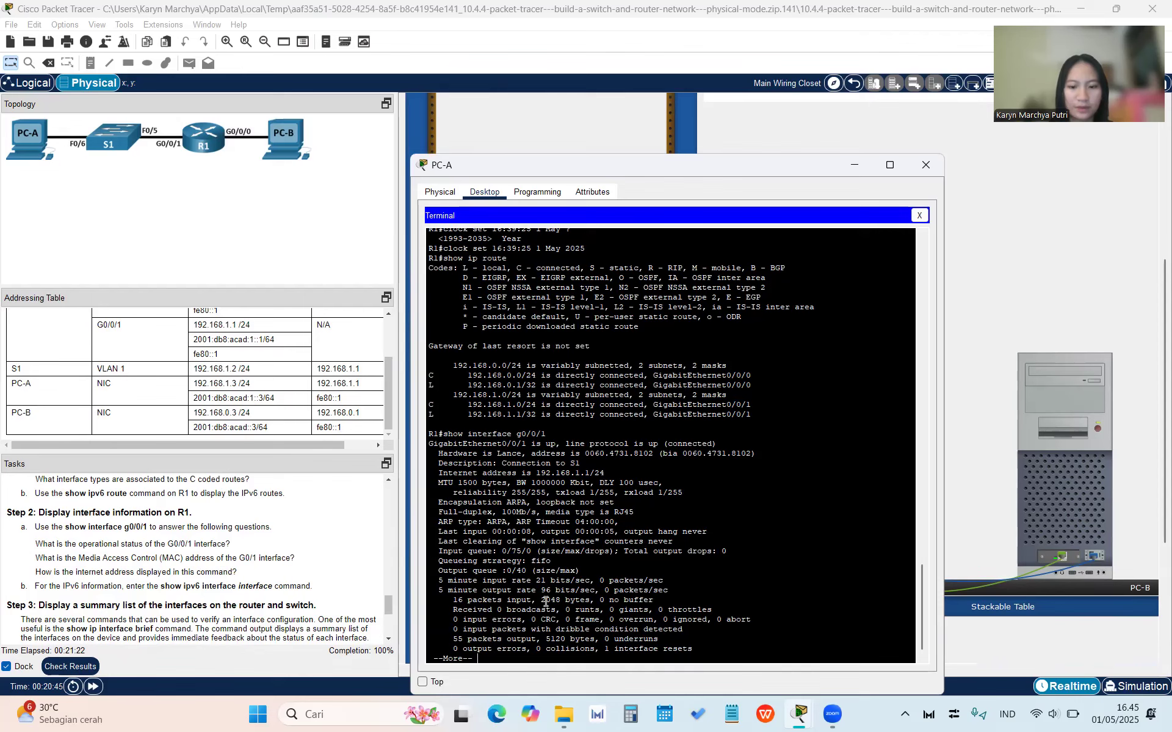
{"action": "key", "text": "space"}
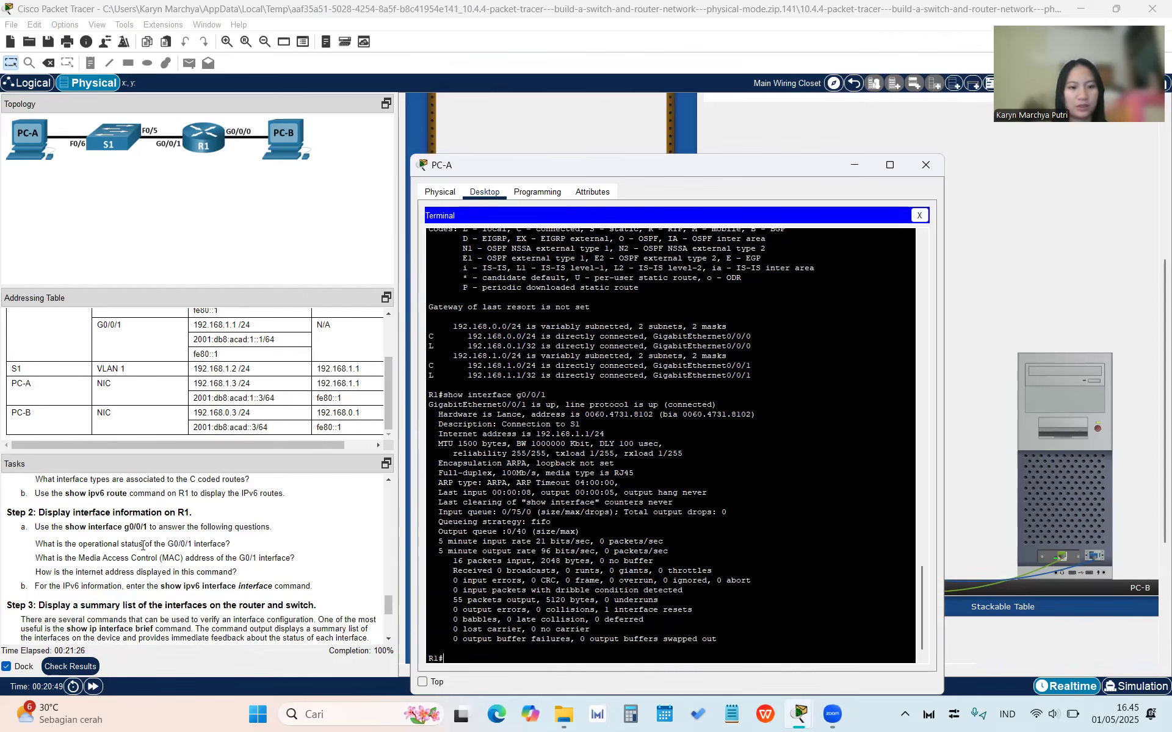
{"action": "left_click_drag", "start_coordinate": [427, 404], "coordinate": [722, 402]}
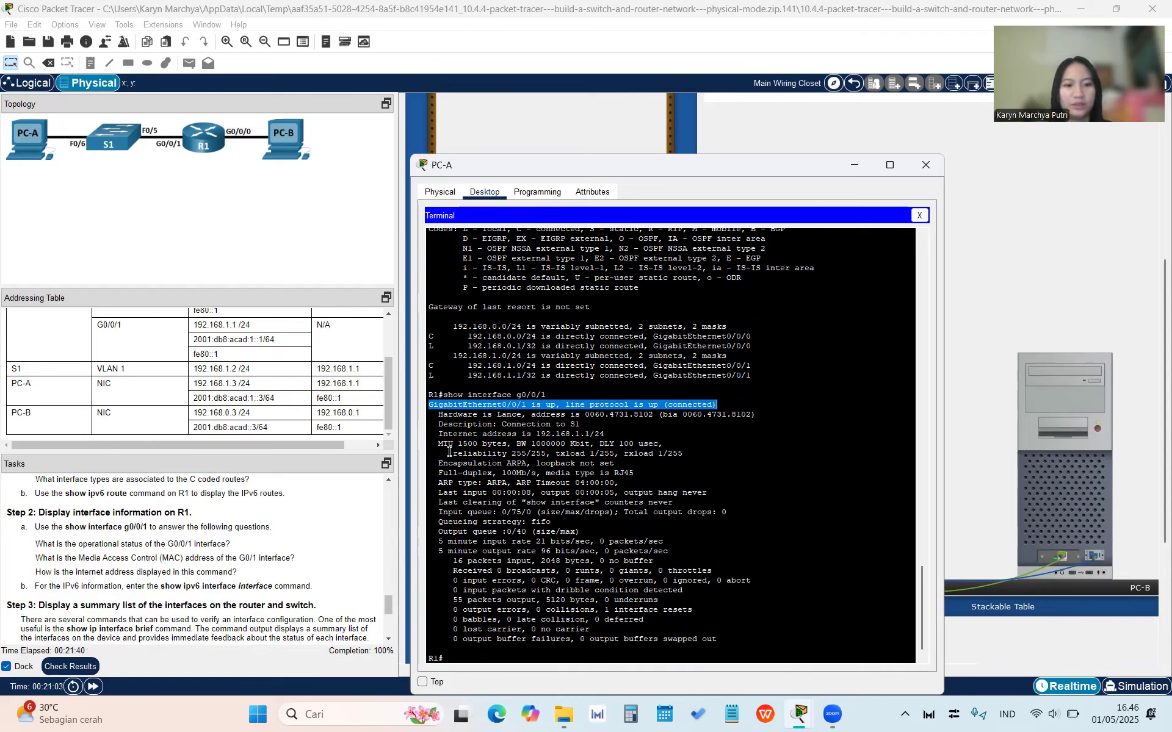
{"action": "left_click_drag", "start_coordinate": [438, 416], "coordinate": [757, 413]}
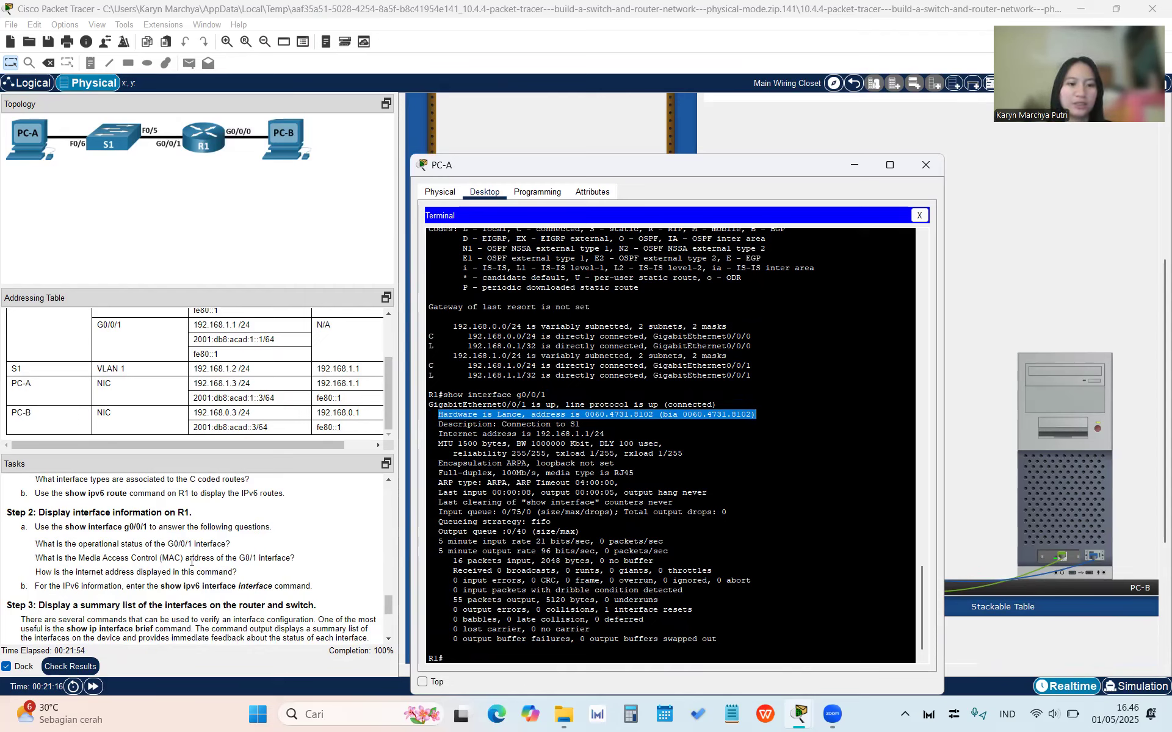
{"action": "left_click", "coordinate": [437, 432]}
{"action": "left_click_drag", "start_coordinate": [437, 433], "coordinate": [610, 435]}
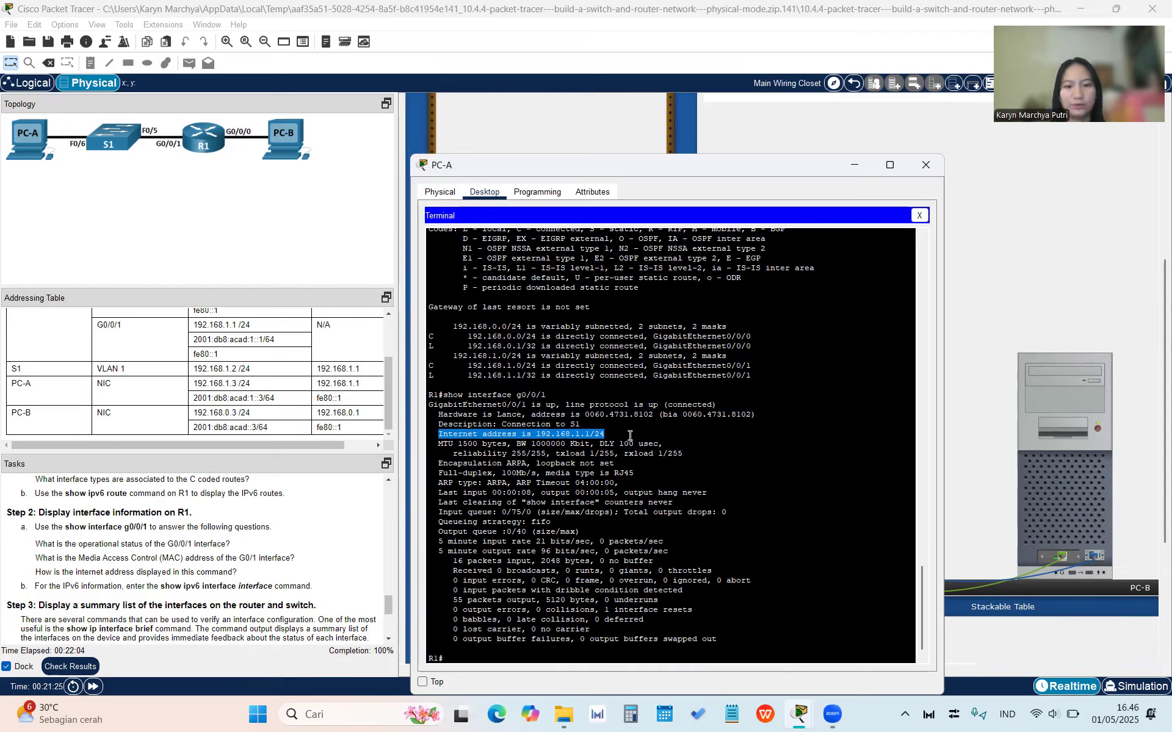
Run show ipv6 interface on R1 and examine the IPv6 address sections for GigabitEthernet0/0/0 and GigabitEthernet0/0/1.
{"action": "left_click", "coordinate": [481, 655]}
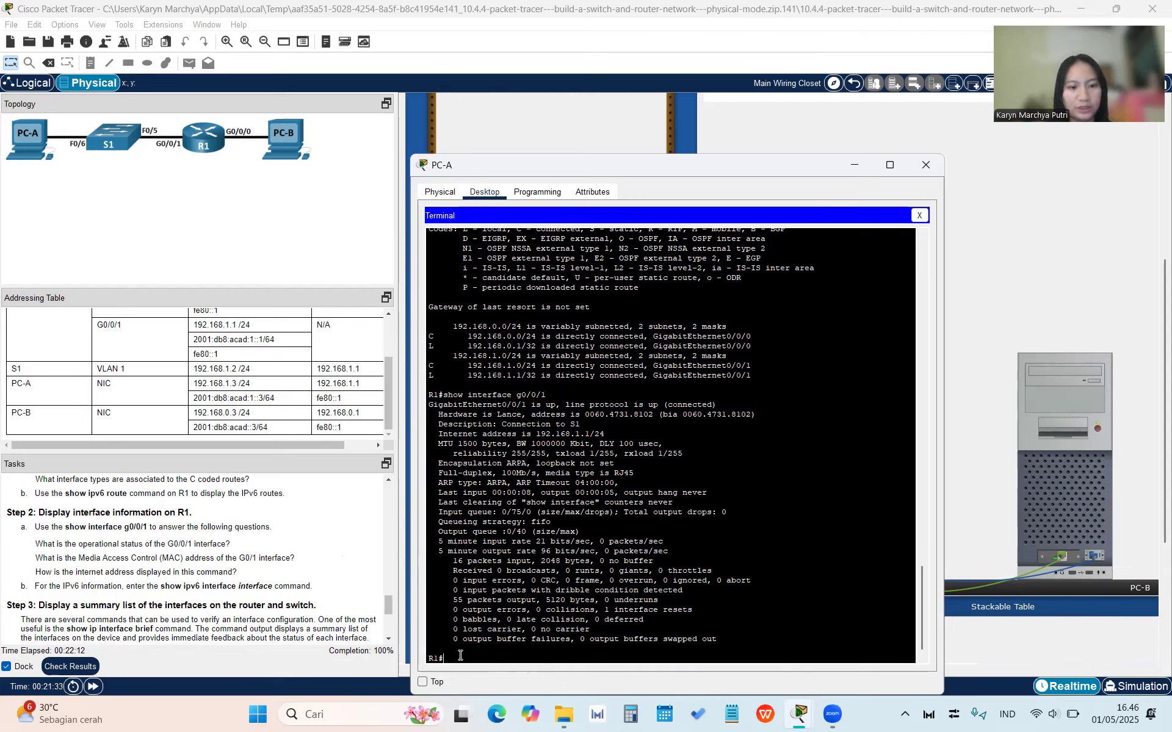
{"action": "type", "text": "how ipv6 interface"}
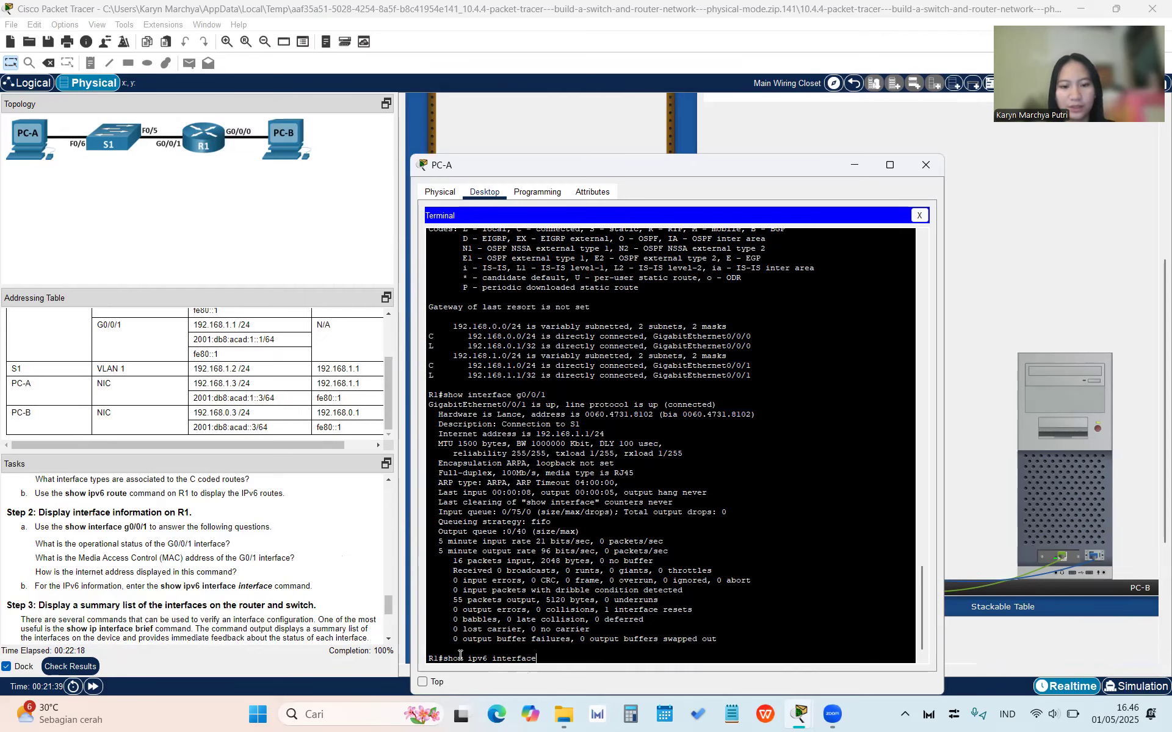
{"action": "key", "text": "Return"}
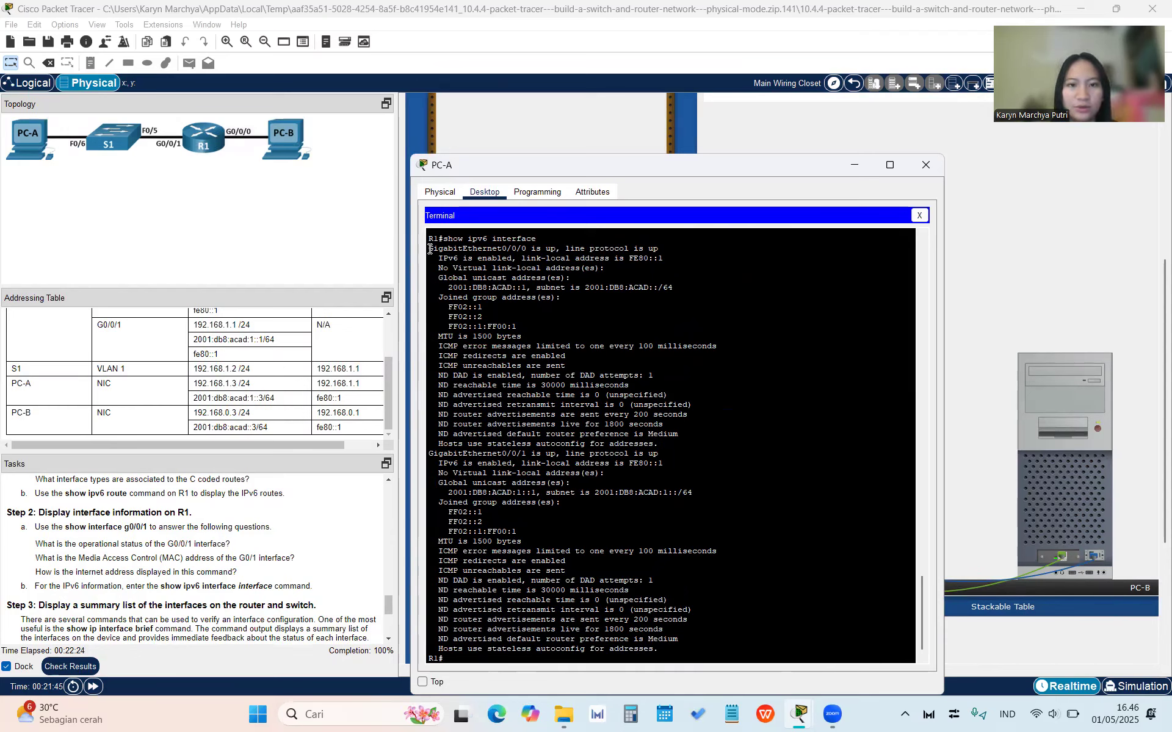
{"action": "left_click_drag", "start_coordinate": [430, 249], "coordinate": [506, 319]}
{"action": "triple_click", "coordinate": [656, 250]}
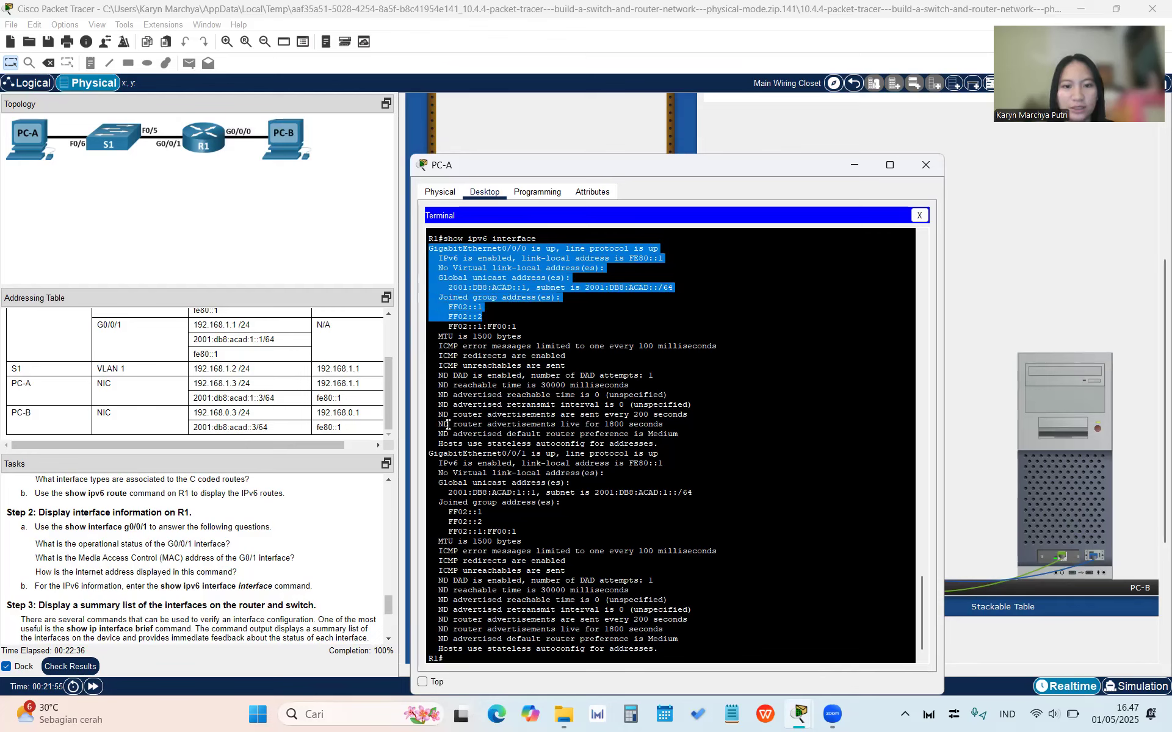
{"action": "left_click", "coordinate": [429, 454]}
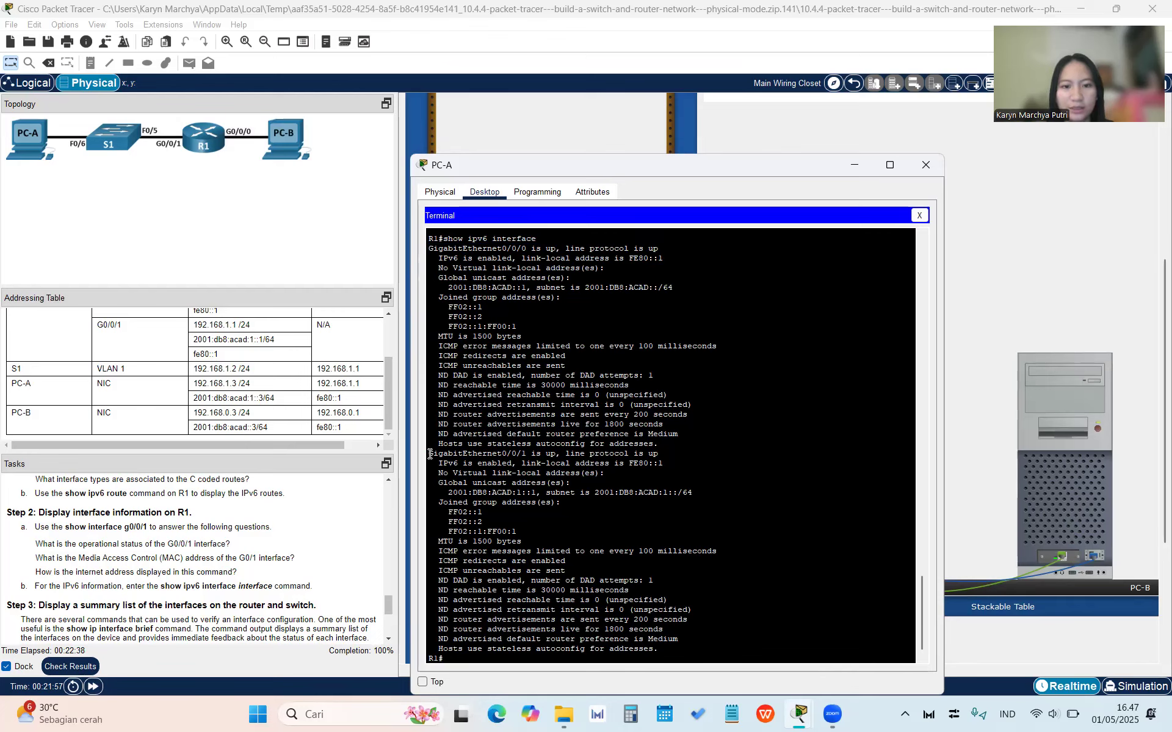
{"action": "left_click_drag", "start_coordinate": [430, 453], "coordinate": [548, 529]}
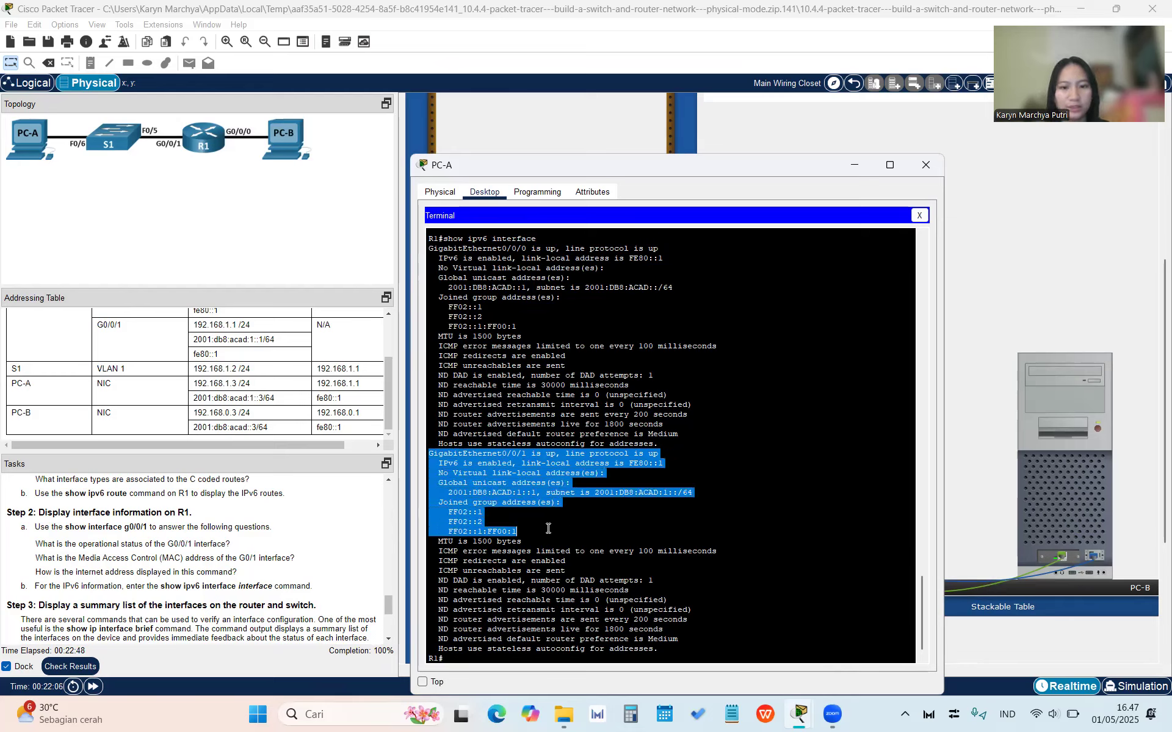
Run show ip interface brief on R1 and examine the GigabitEthernet0/0/0 and GigabitEthernet0/0/1 entries.
{"action": "left_click", "coordinate": [479, 662]}
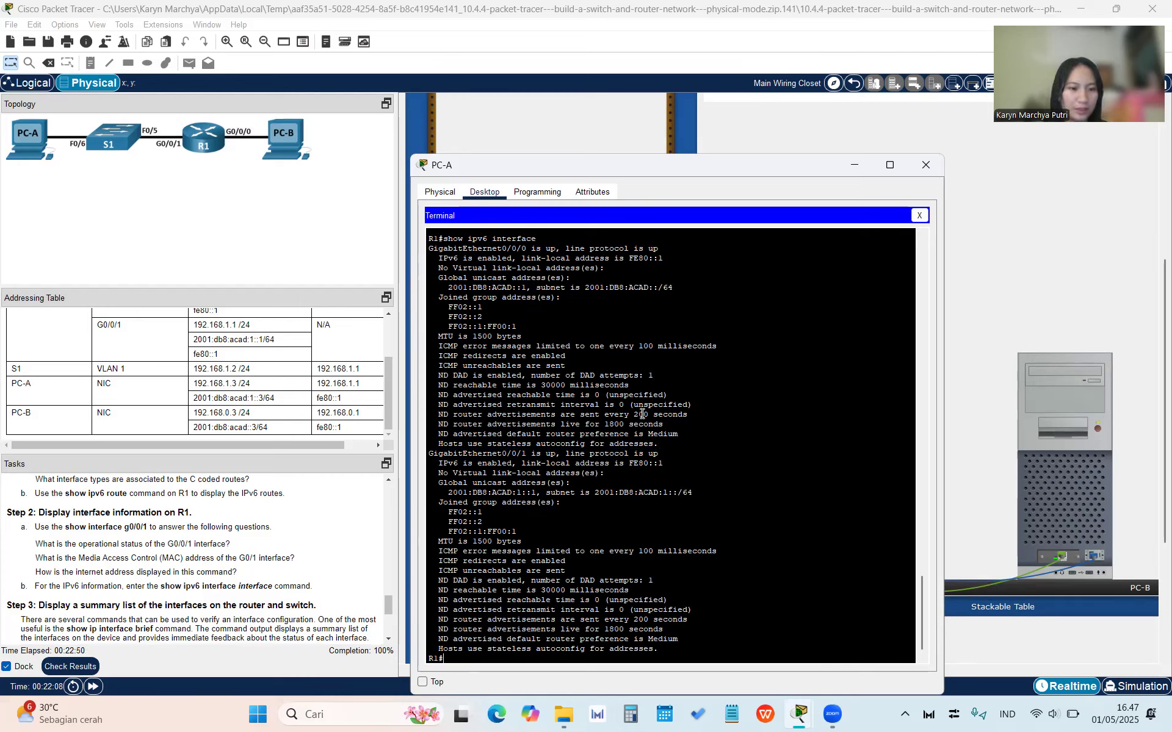
{"action": "scroll", "coordinate": [304, 550], "scroll_direction": "down", "scroll_amount": 3}
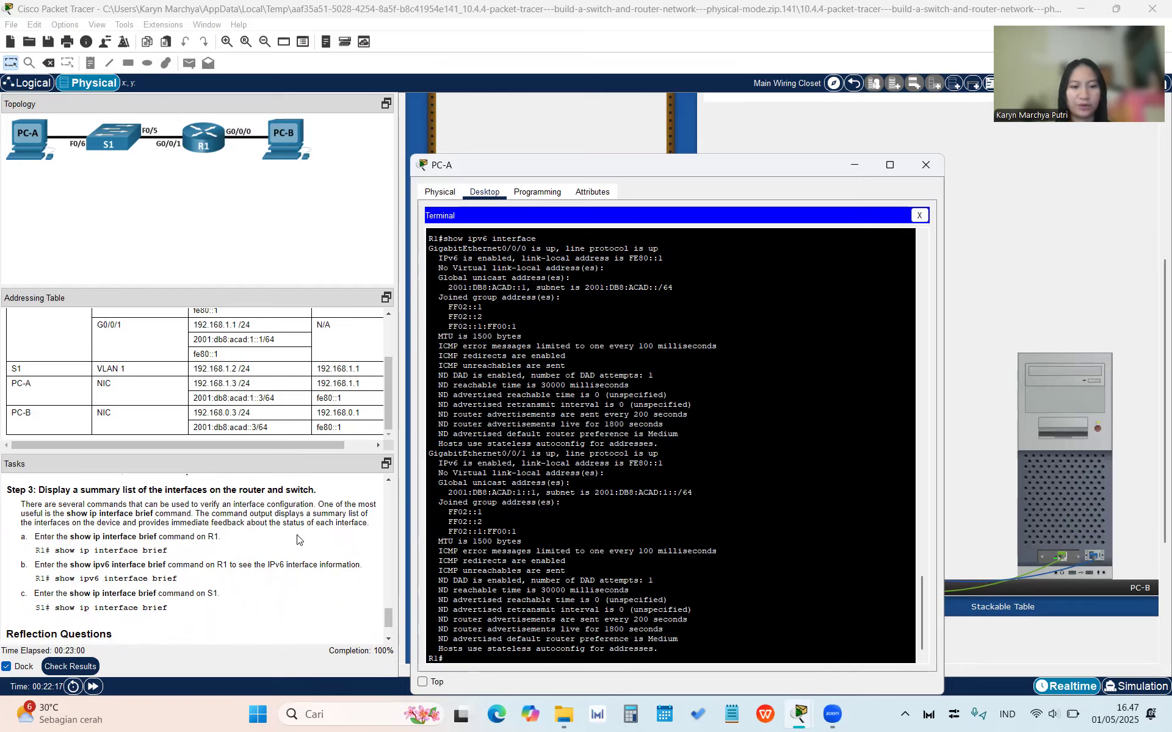
{"action": "type", "text": "show ip interface brief"}
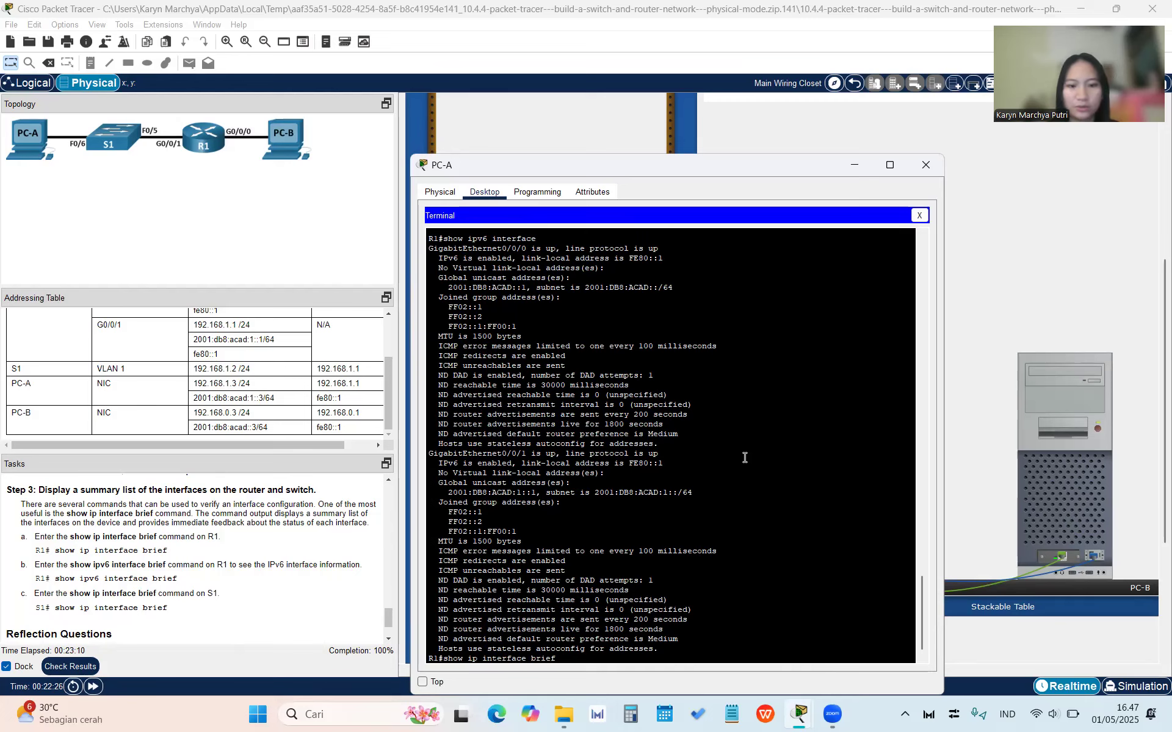
{"action": "key", "text": "Return"}
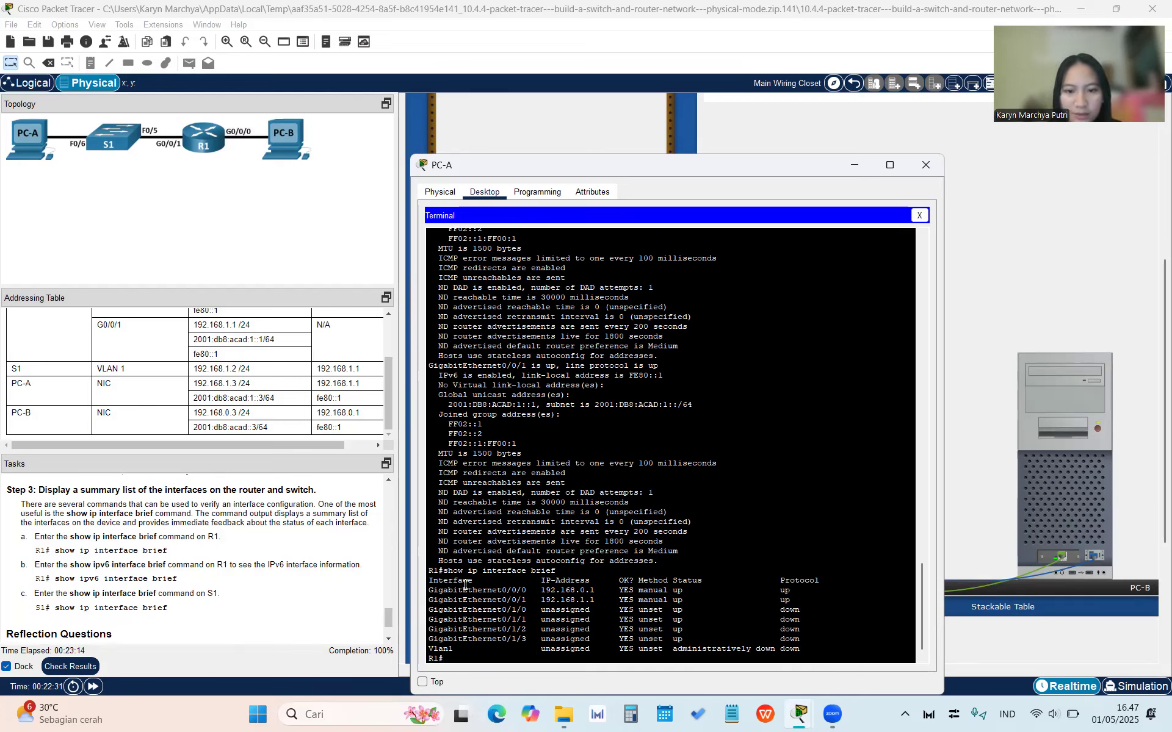
{"action": "left_click_drag", "start_coordinate": [428, 590], "coordinate": [820, 600]}
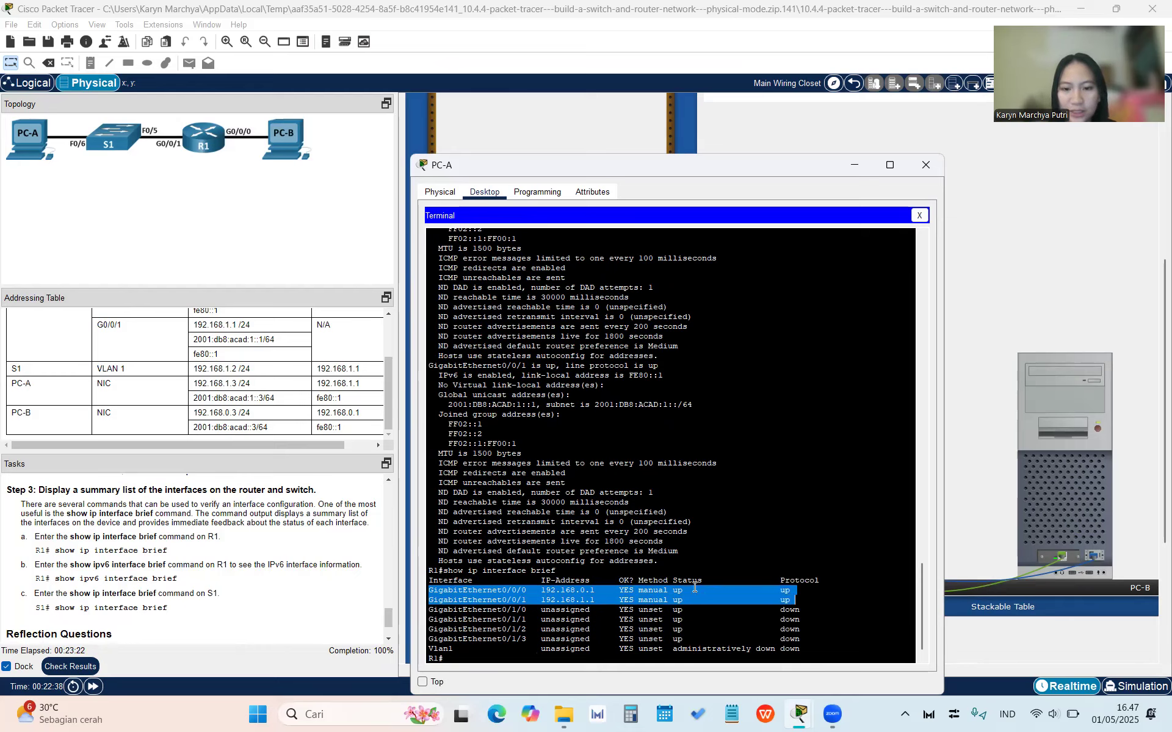
Display R1's IPv6 interface summary with show ipv6 interface brief.
{"action": "left_click", "coordinate": [462, 660]}
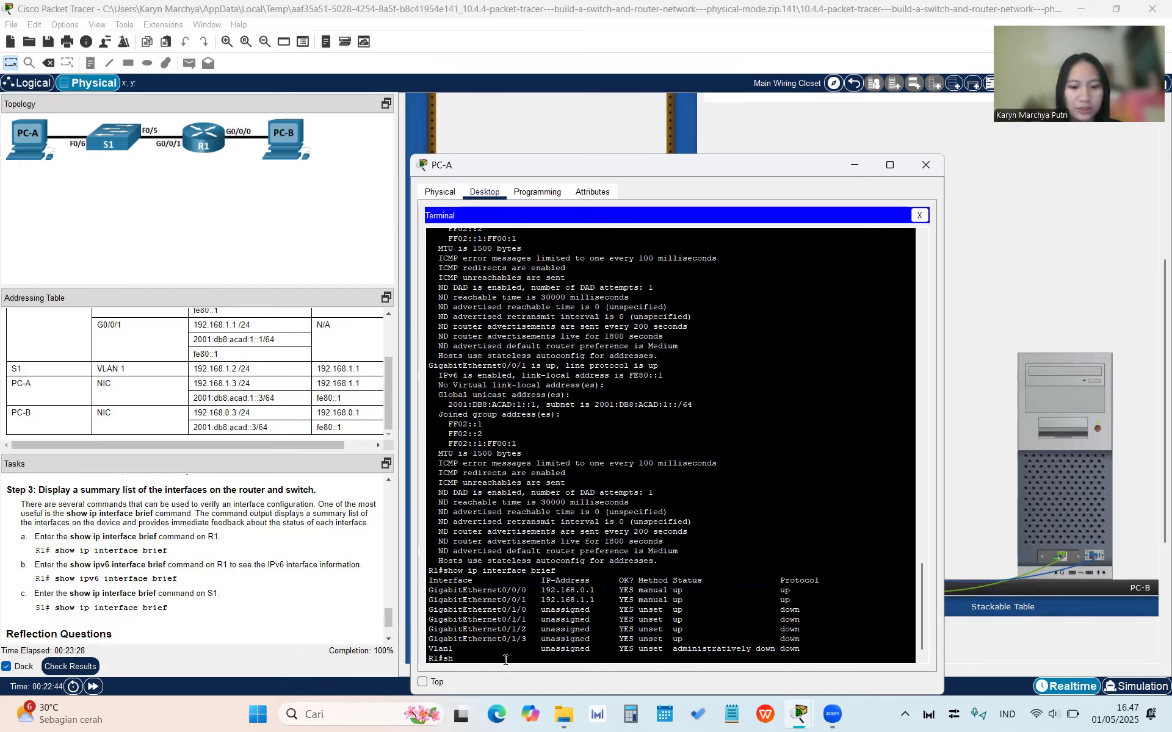
{"action": "type", "text": "show ipv6 addre"}
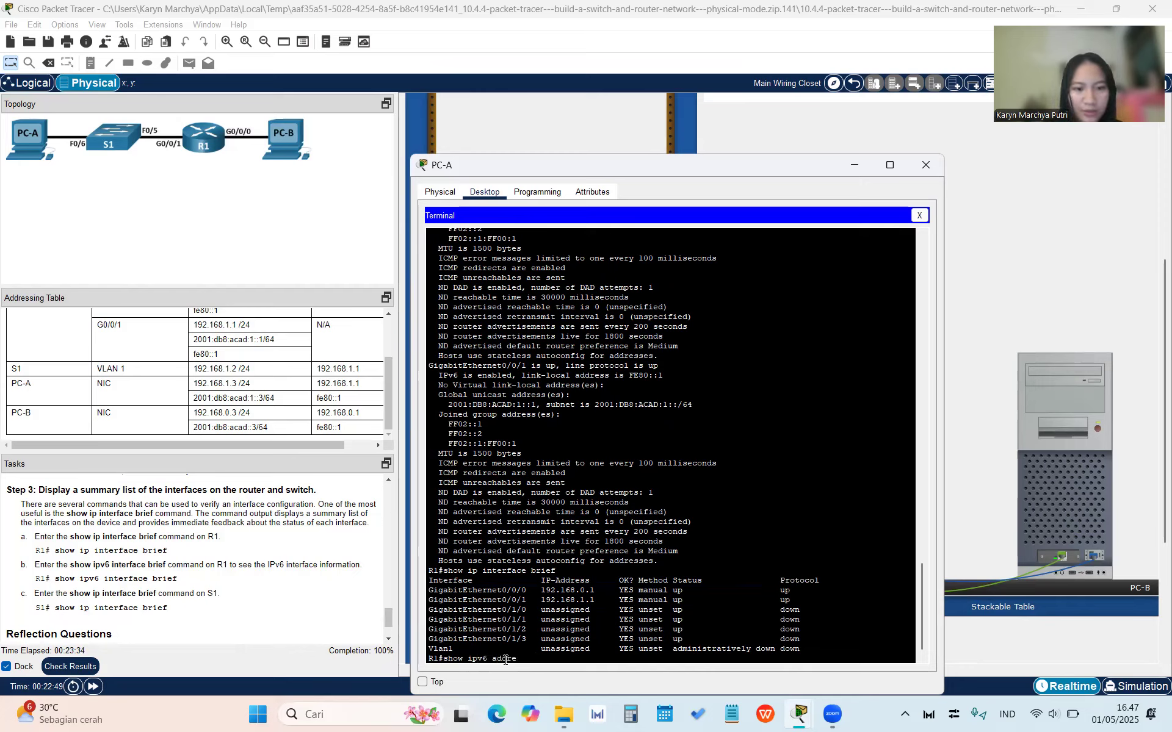
{"action": "key", "text": "BackSpace"}
{"action": "key", "text": "BackSpace"}
{"action": "key", "text": "BackSpace"}
{"action": "key", "text": "BackSpace"}
{"action": "key", "text": "BackSpace"}
{"action": "type", "text": "interface brief"}
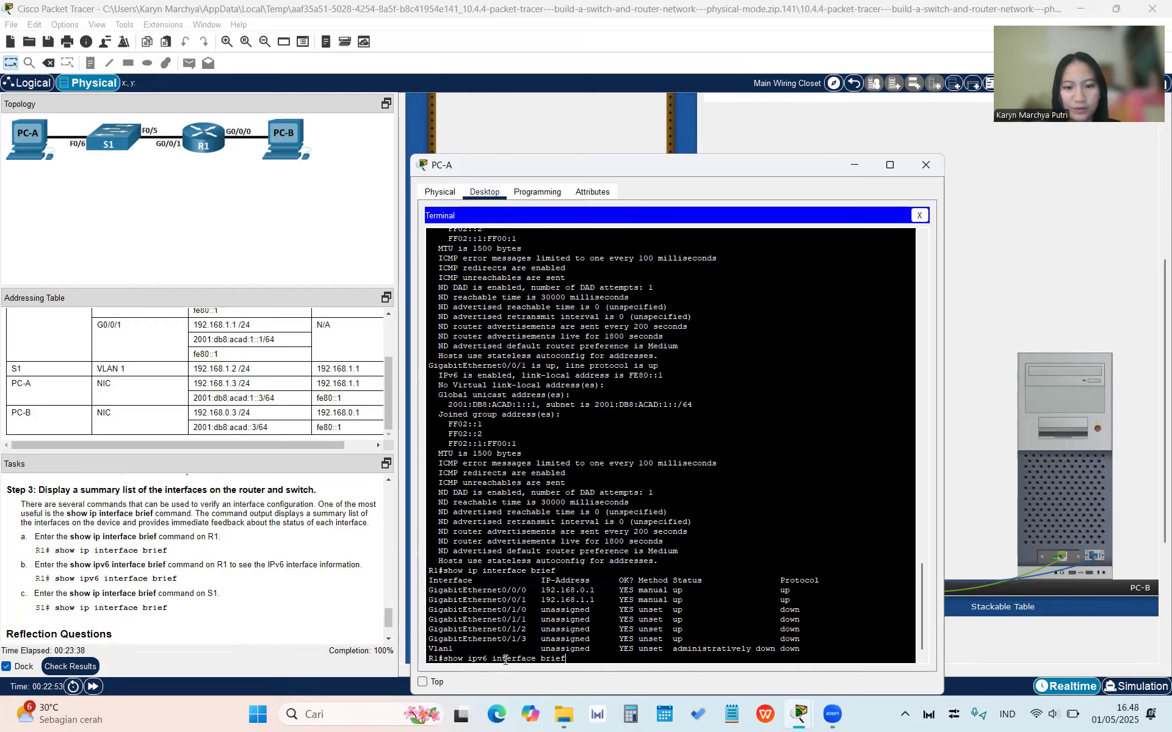
{"action": "key", "text": "Return"}
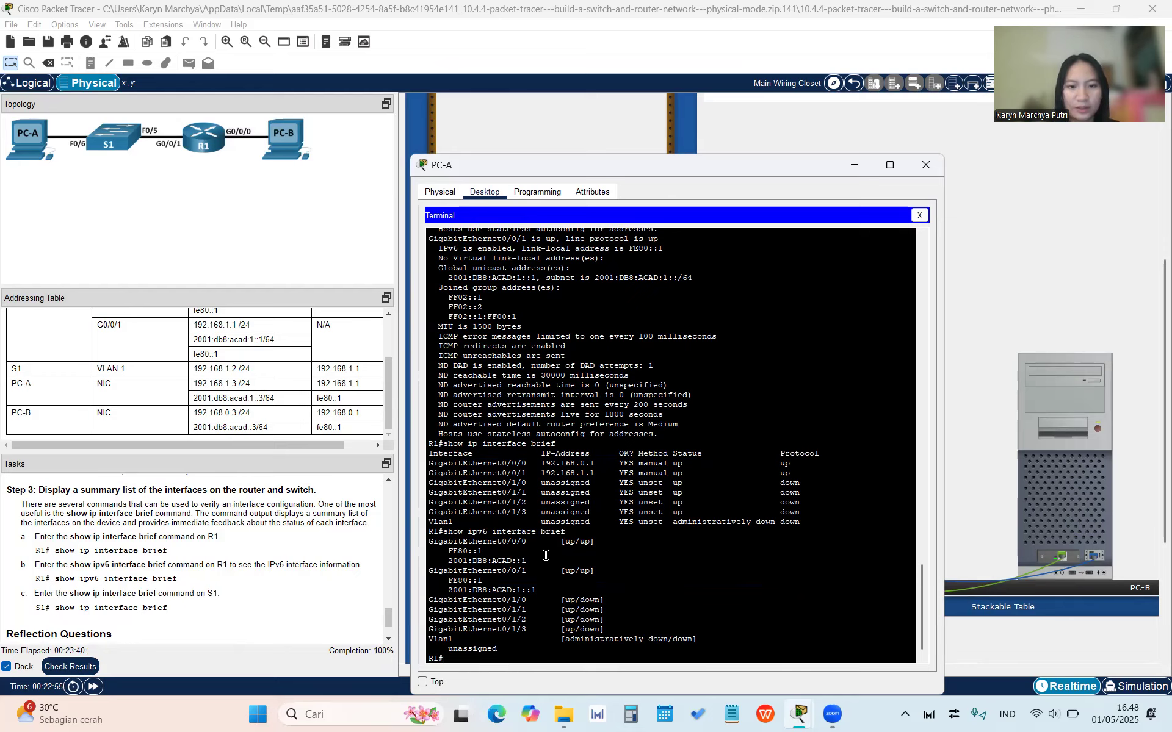